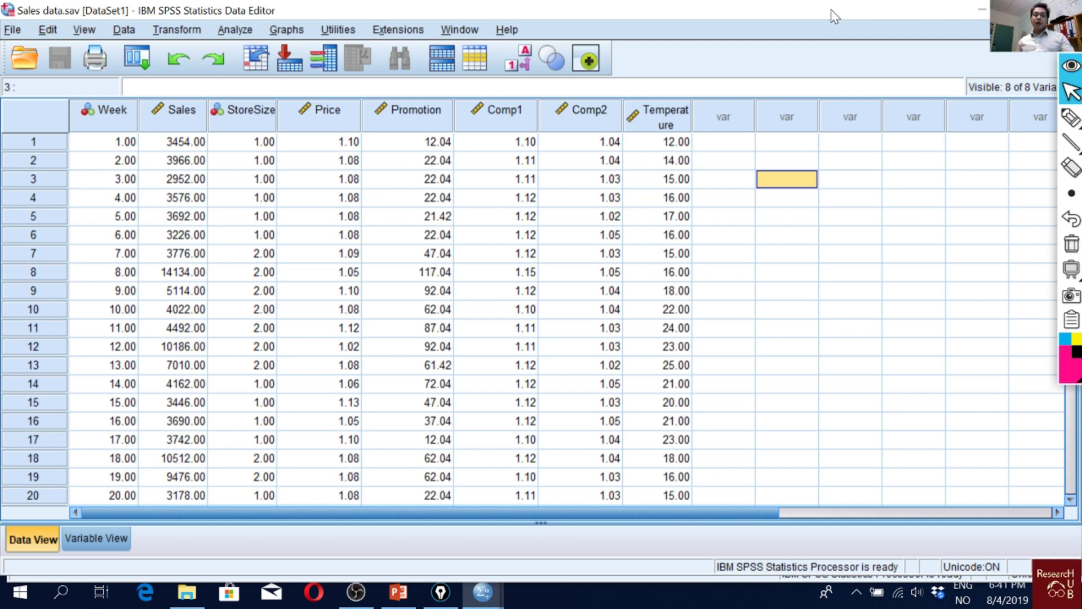
- Review the data columns one by one, from Sales through StoreSize, Price, Promotion, Comp1, Comp2 and Temperature
left_click(188, 112)
left_click(267, 118)
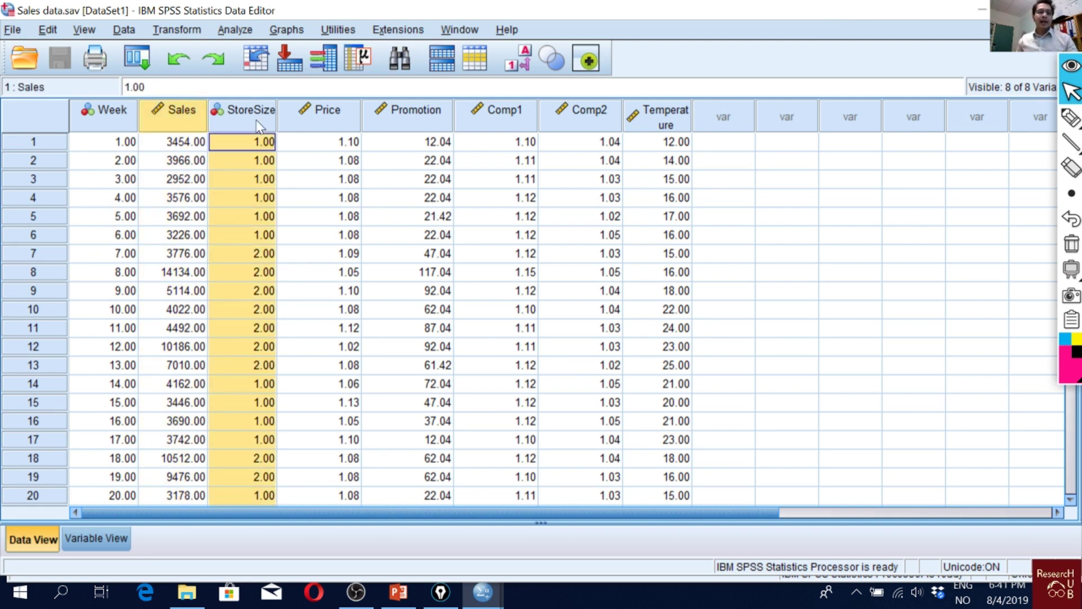
left_click(333, 121)
left_click(411, 110)
left_click(532, 115)
left_click(581, 114)
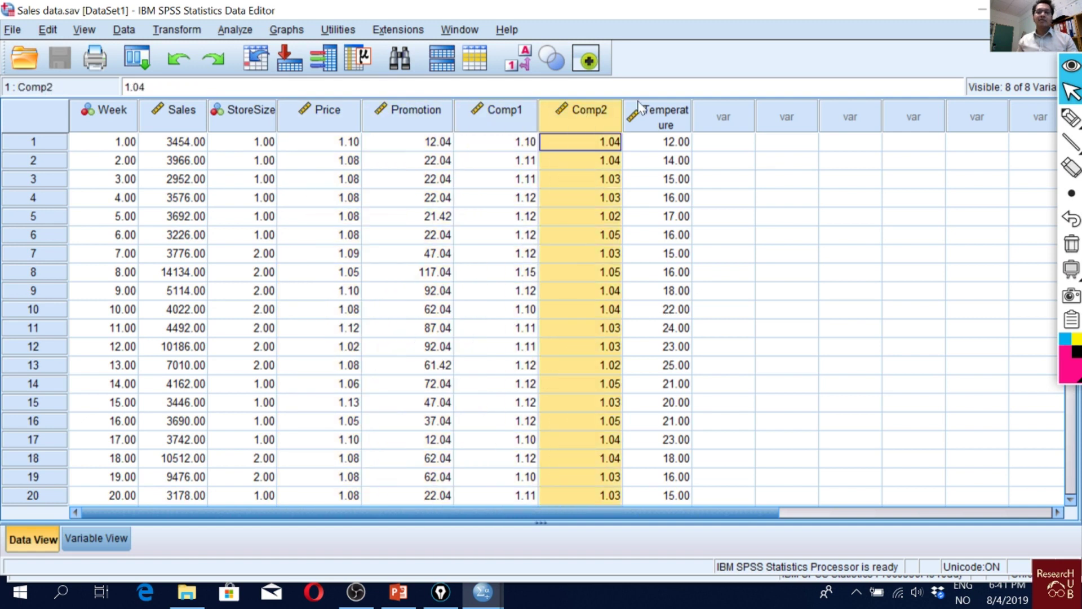
left_click(653, 119)
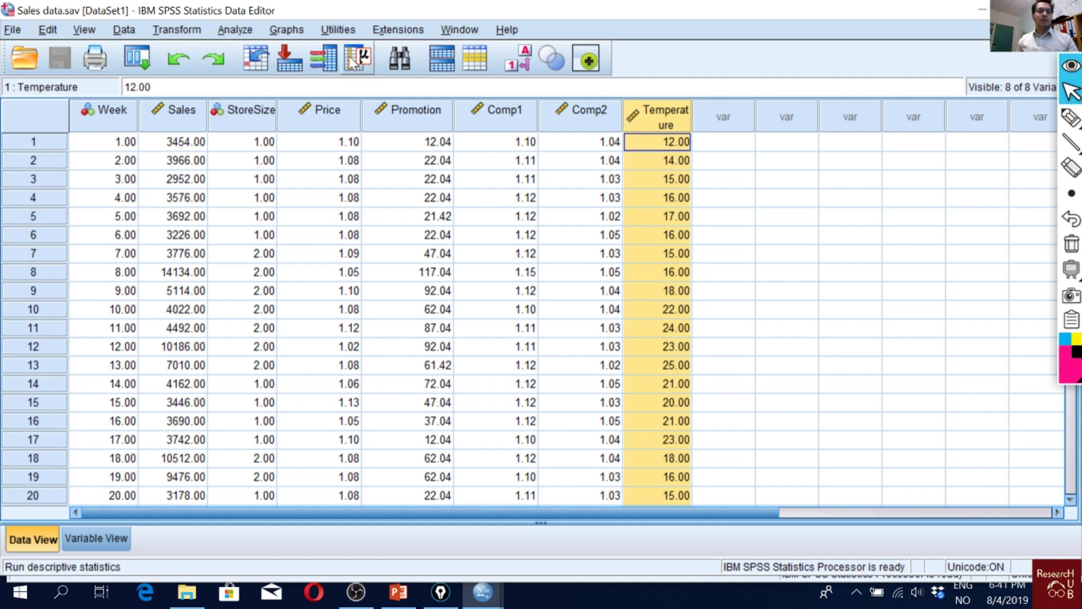
- Start a simple scatterplot from the legacy charts and assign Sales to the Y axis
left_click(286, 29)
mouse_move(401, 161)
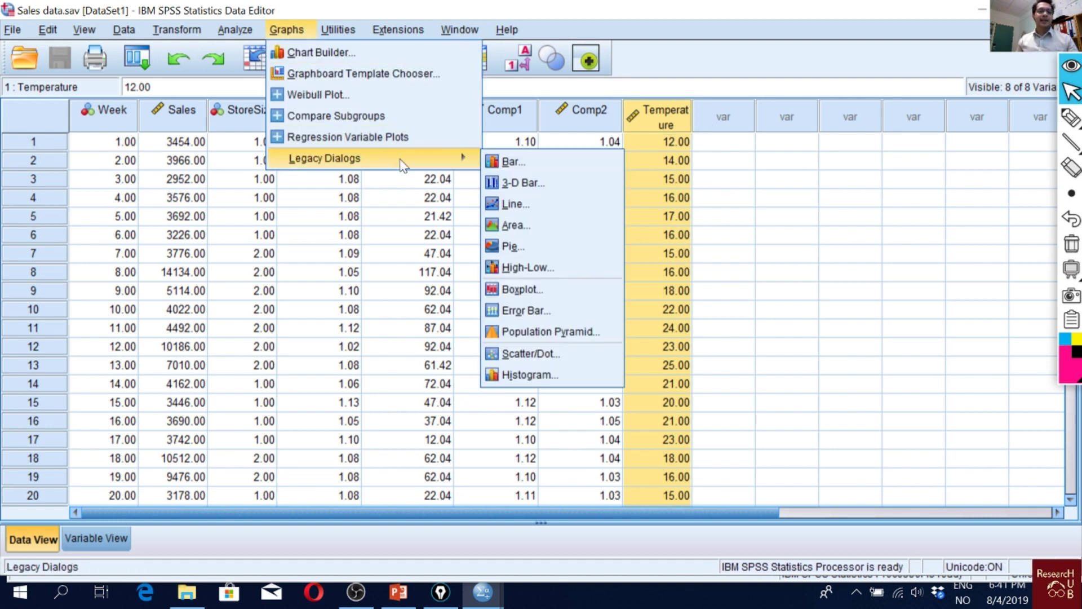
left_click(527, 352)
left_click(438, 265)
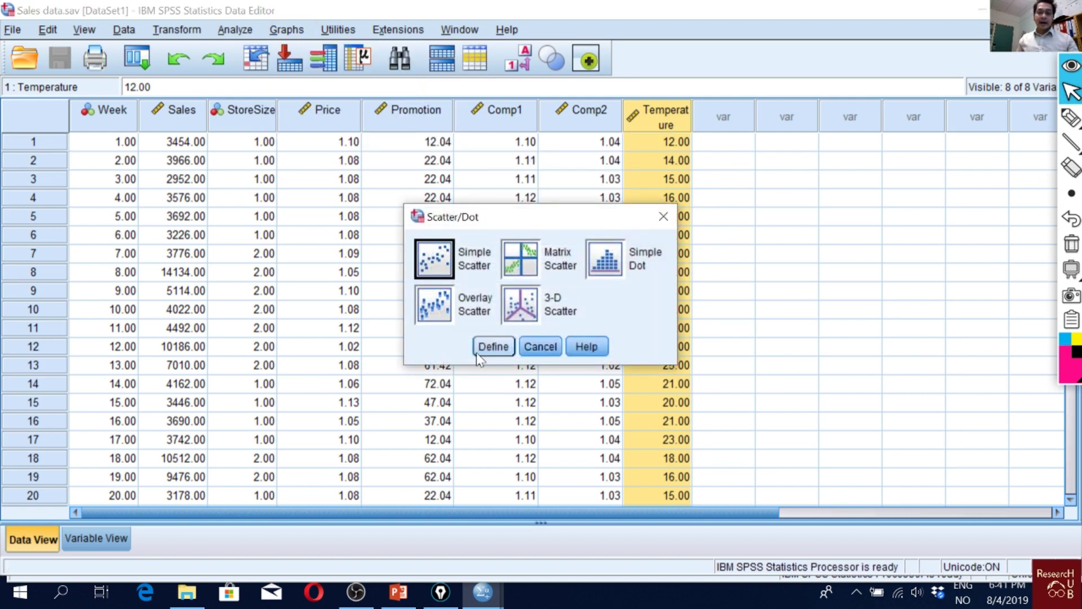
left_click(494, 345)
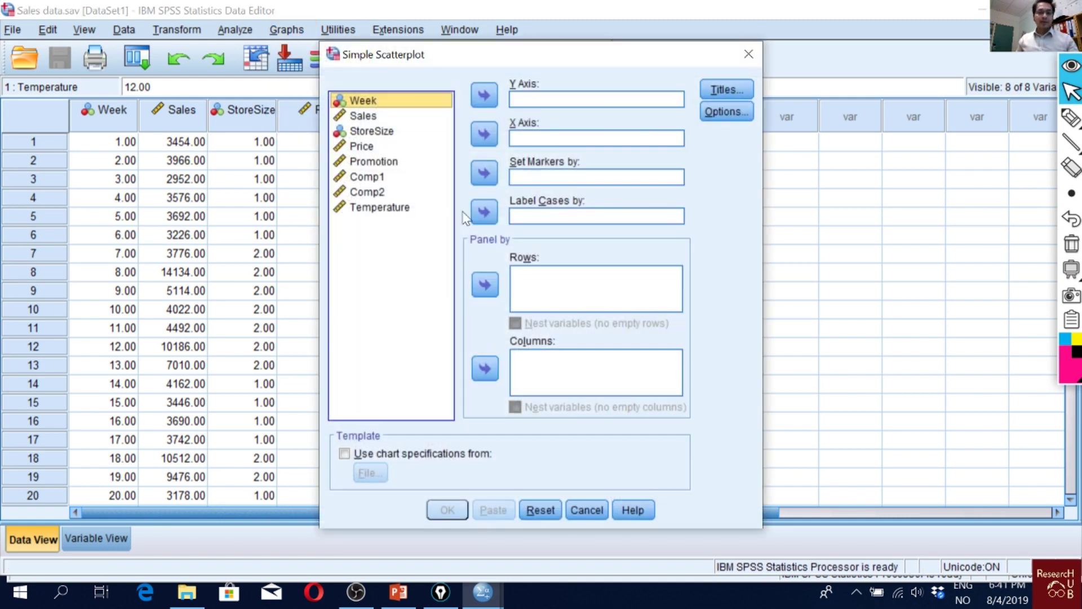
left_click(369, 116)
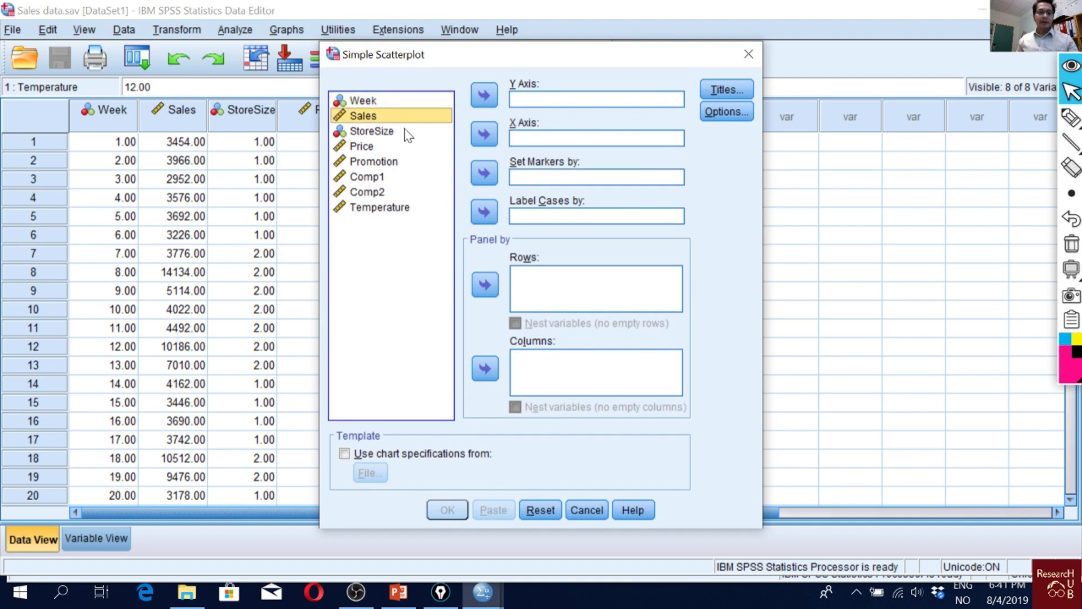
left_click(485, 101)
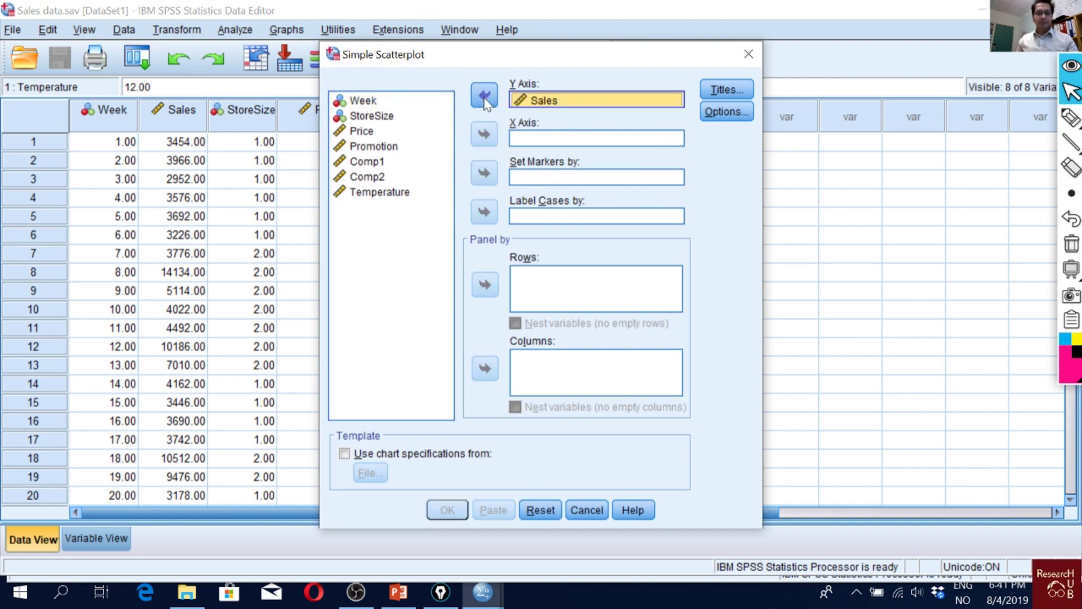
- Assign Price to the X axis and generate the simple scatterplot
left_click(381, 120)
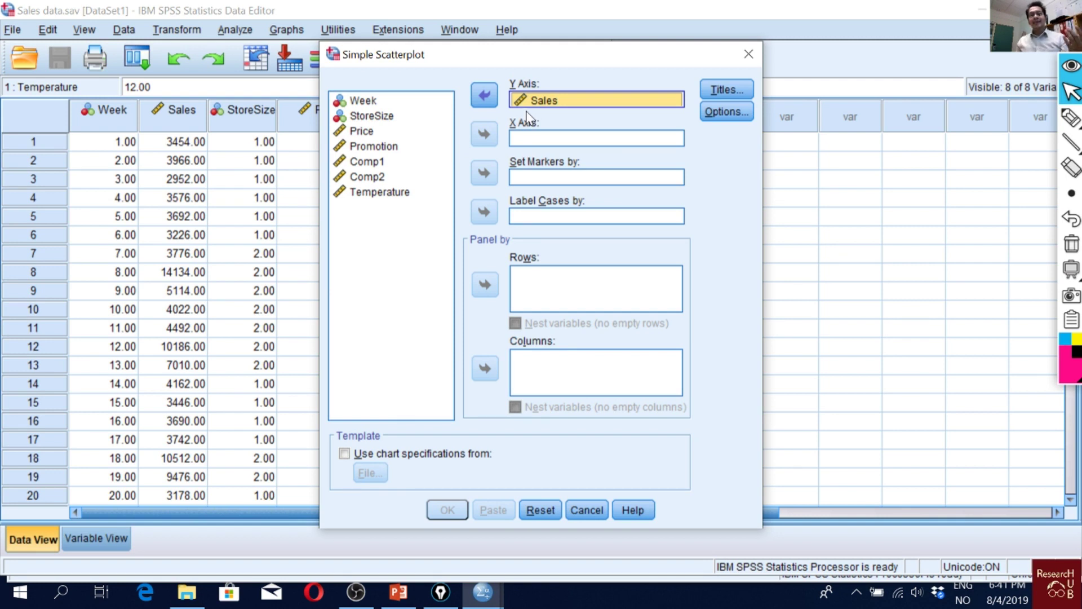
left_click(370, 116)
left_click(363, 134)
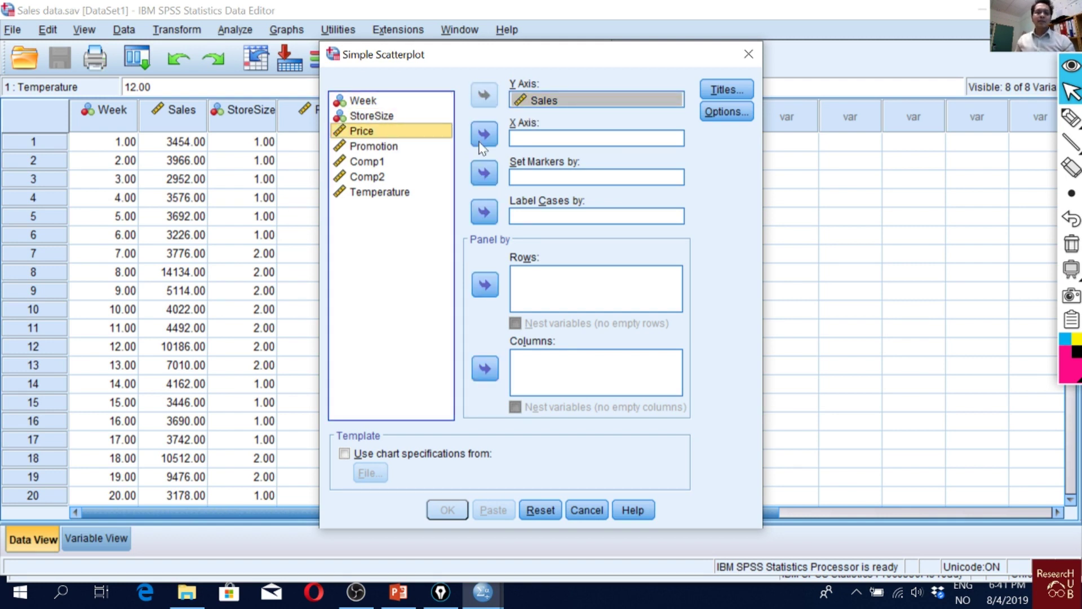
left_click(481, 138)
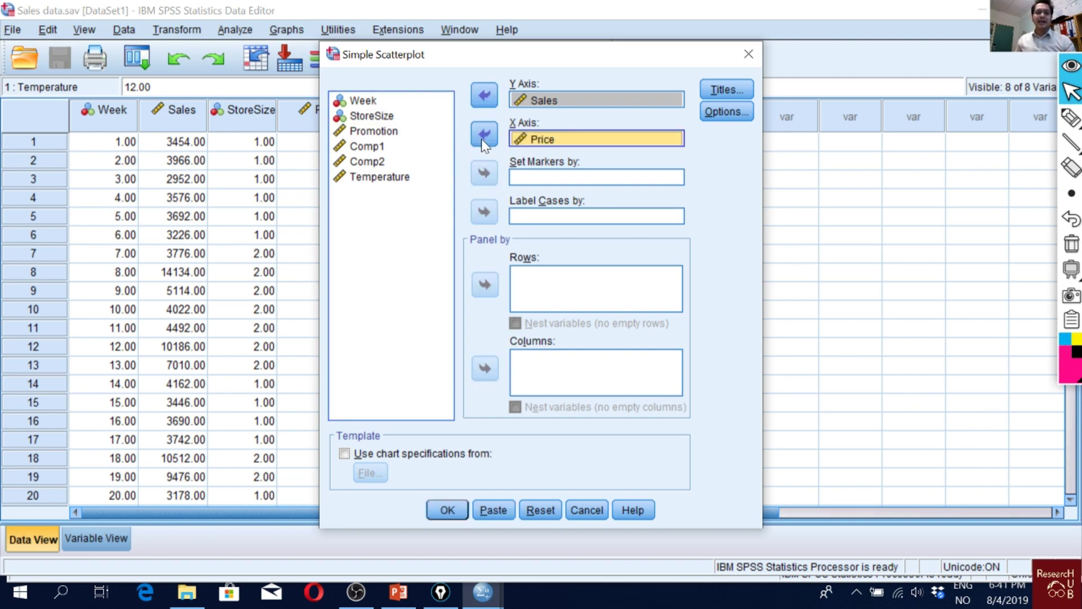
left_click(448, 508)
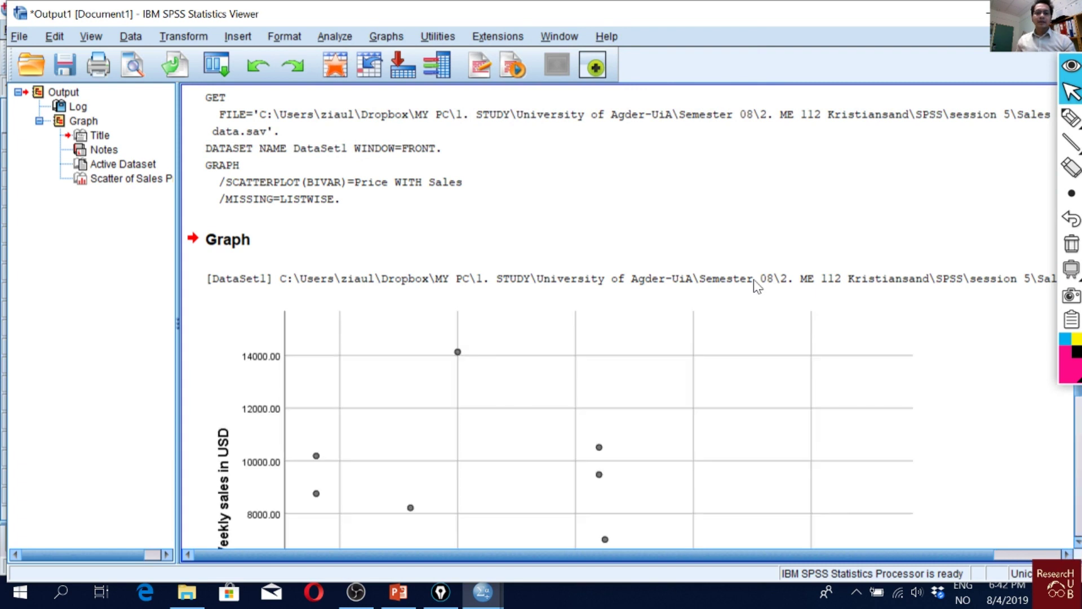
- Draw a freehand downward trend line across the Sales and Price scatterplot, from about 13,000 to about 2,600 in weekly sales
scroll(756, 287, "up", 3)
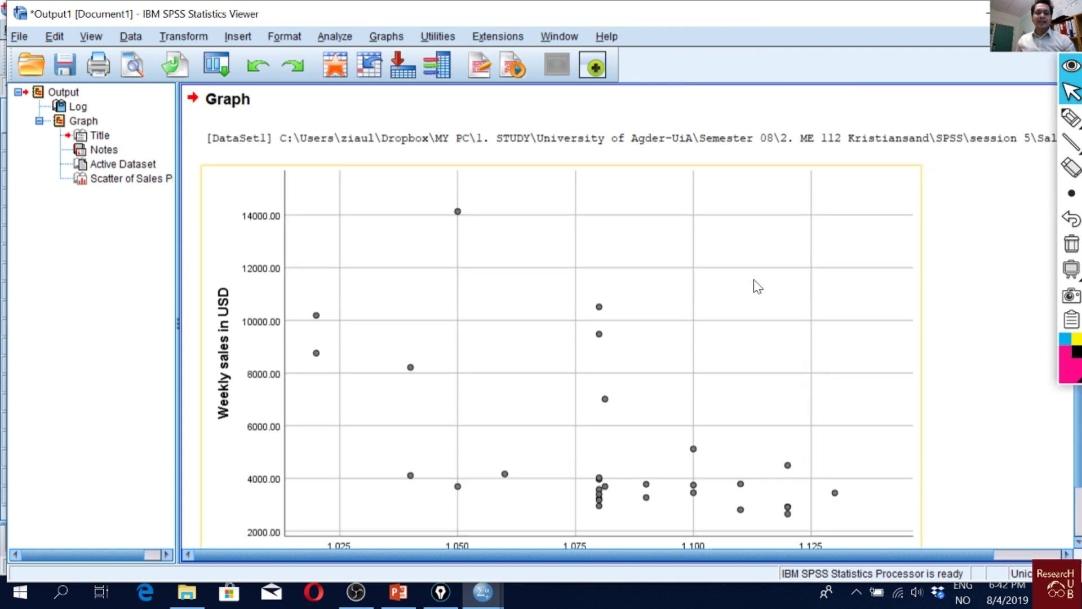
scroll(757, 287, "down", 3)
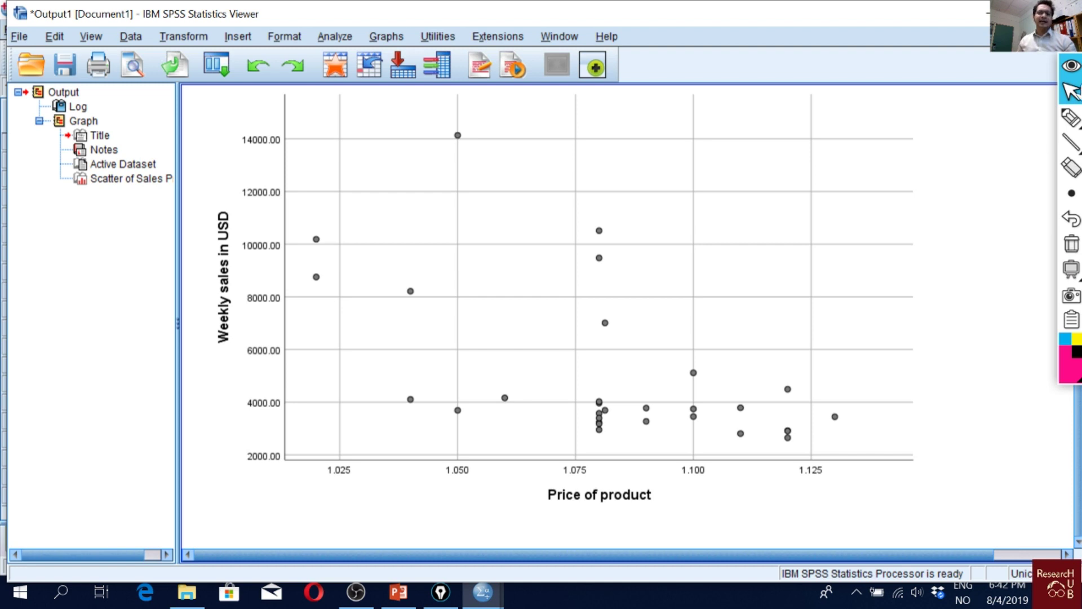
left_click(1071, 117)
mouse_move(301, 159)
left_mouse_down()
mouse_move(315, 198)
mouse_move(416, 281)
mouse_move(570, 374)
mouse_move(685, 423)
mouse_move(781, 438)
left_mouse_up()
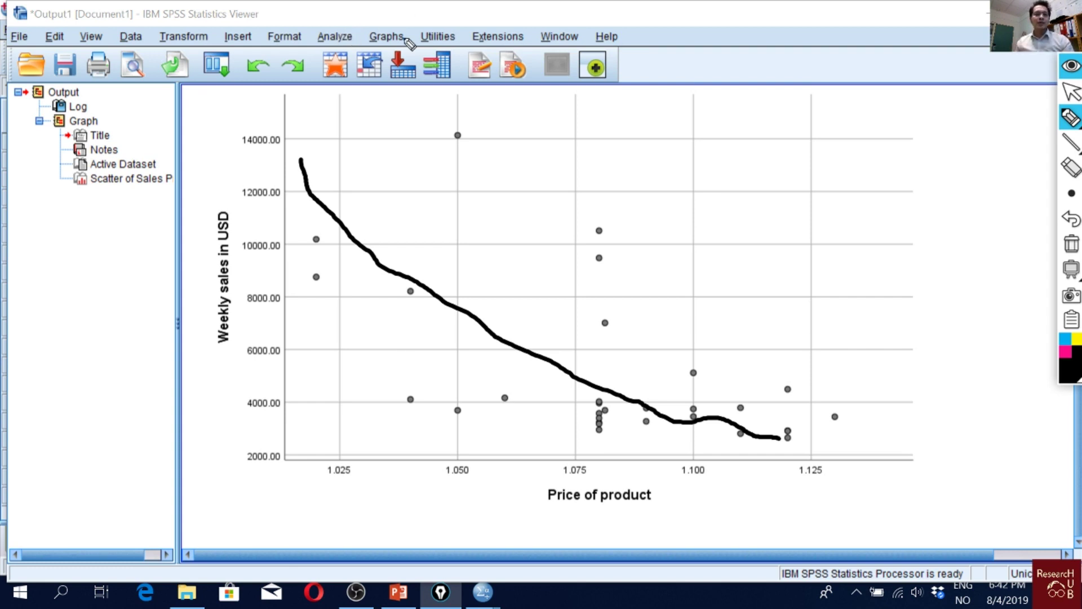
key("ctrl+shift+1")
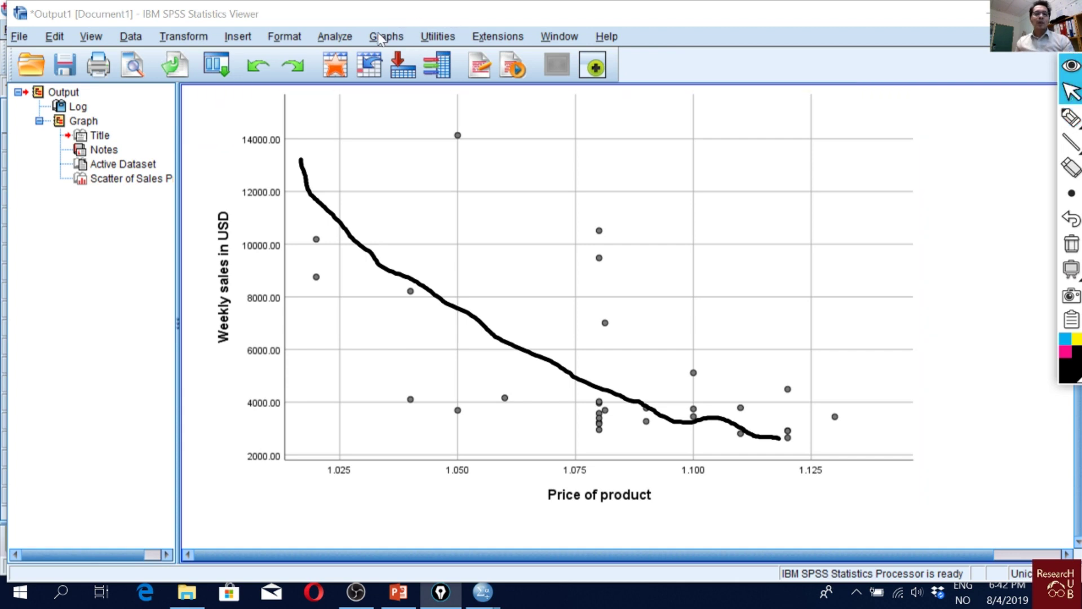
- Start defining a matrix scatterplot from the legacy charts and clear the freehand line from the screen
left_click(382, 37)
mouse_move(550, 165)
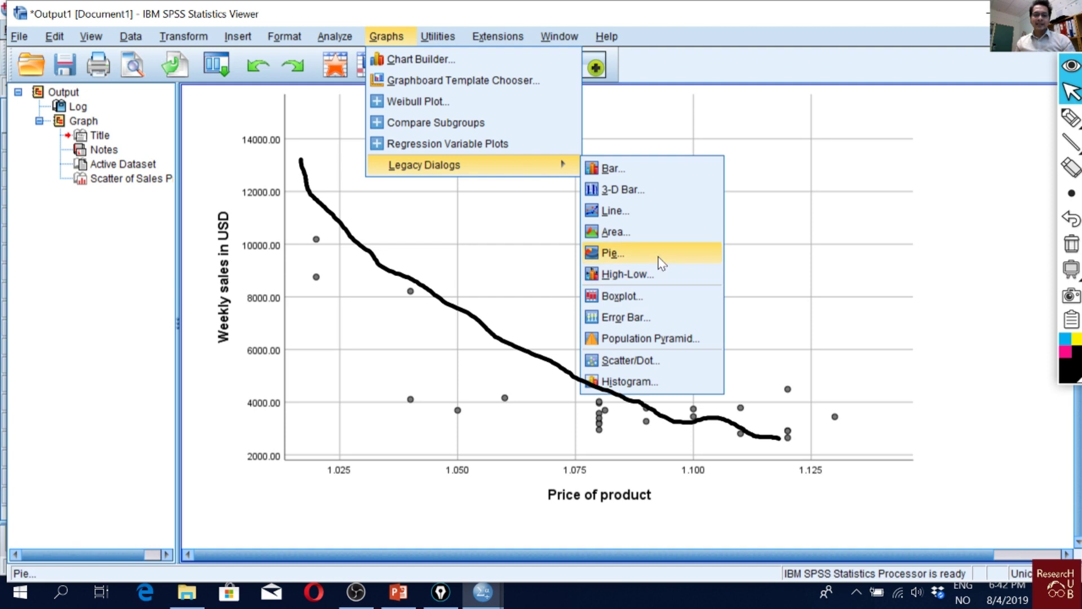
left_click(664, 366)
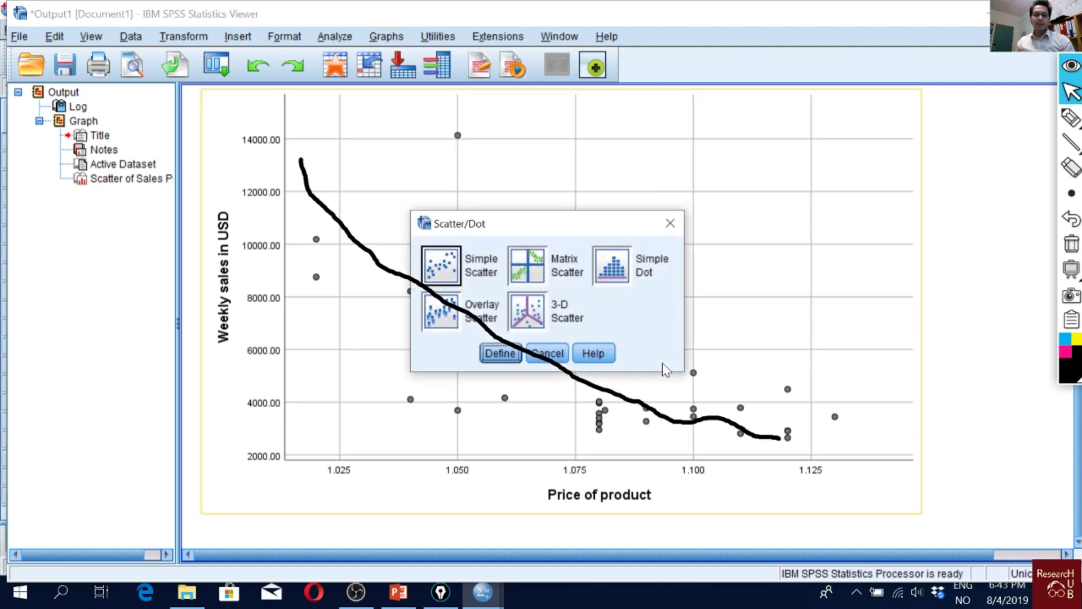
left_click(533, 271)
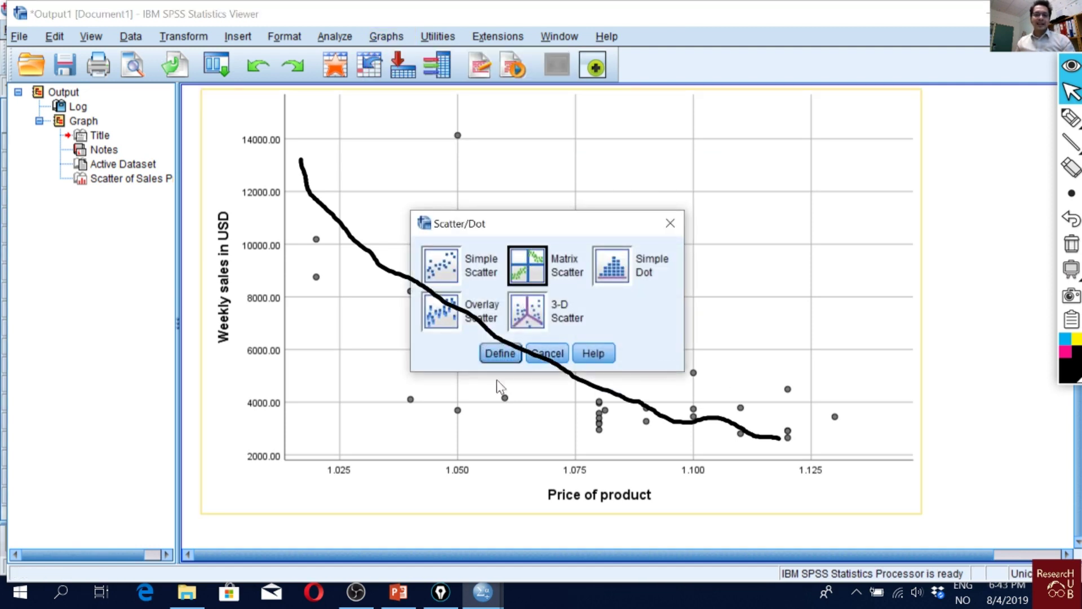
left_click(503, 354)
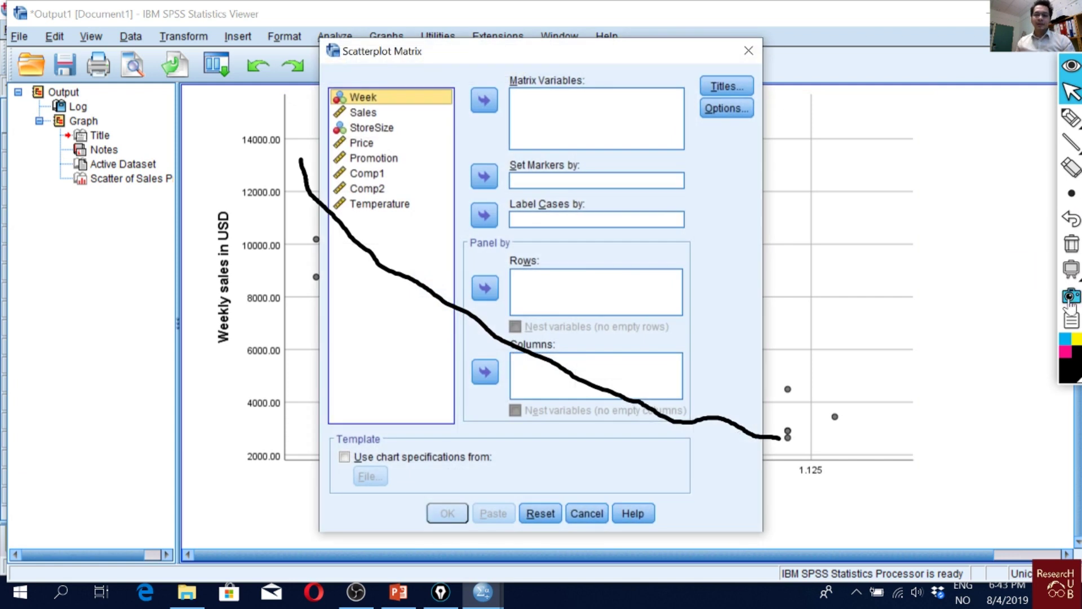
left_click(1073, 245)
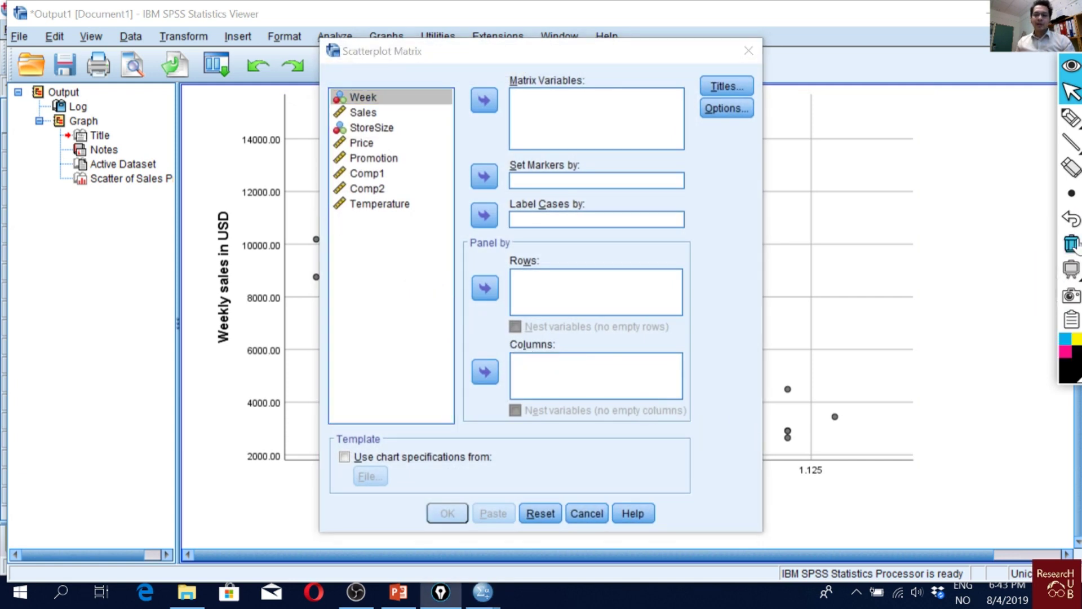
- Add all variables from Sales through Temperature as matrix variables, leaving out Week, and generate the scatterplot matrix
left_click(368, 116)
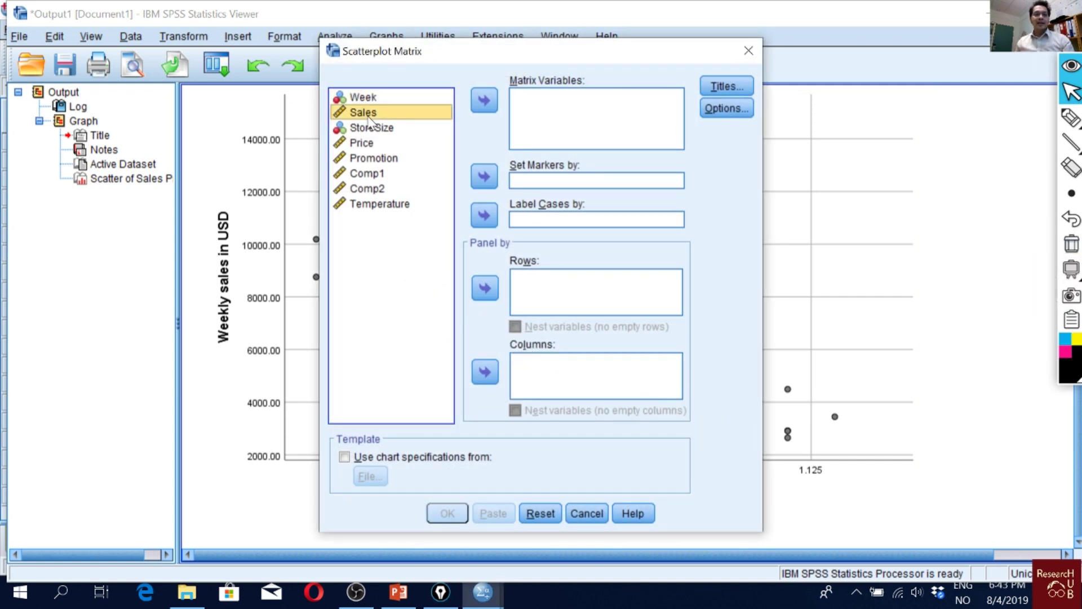
left_click(389, 205, "shift")
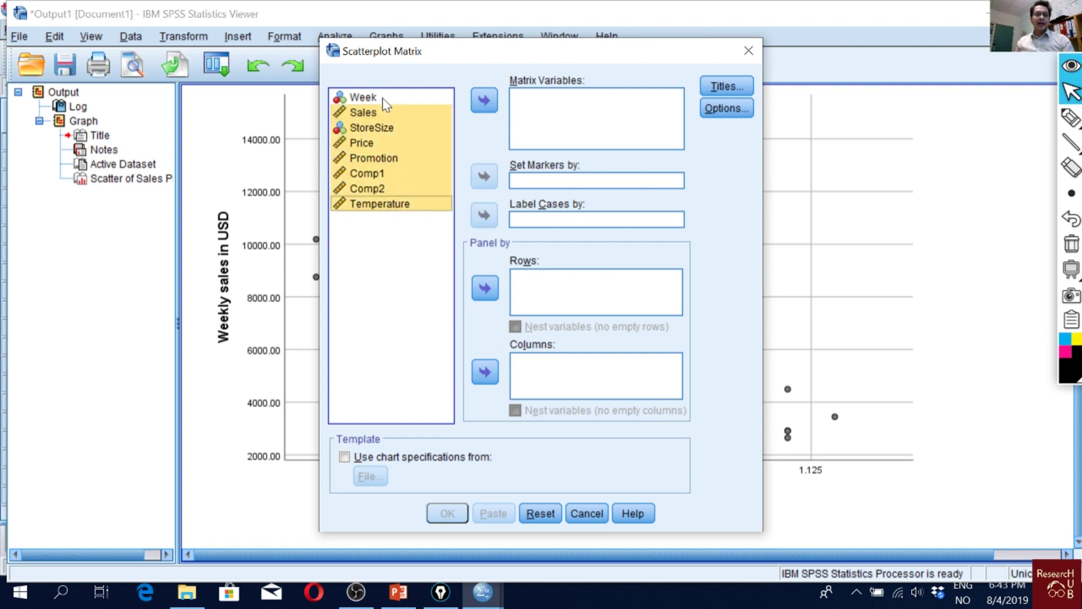
left_click(375, 113)
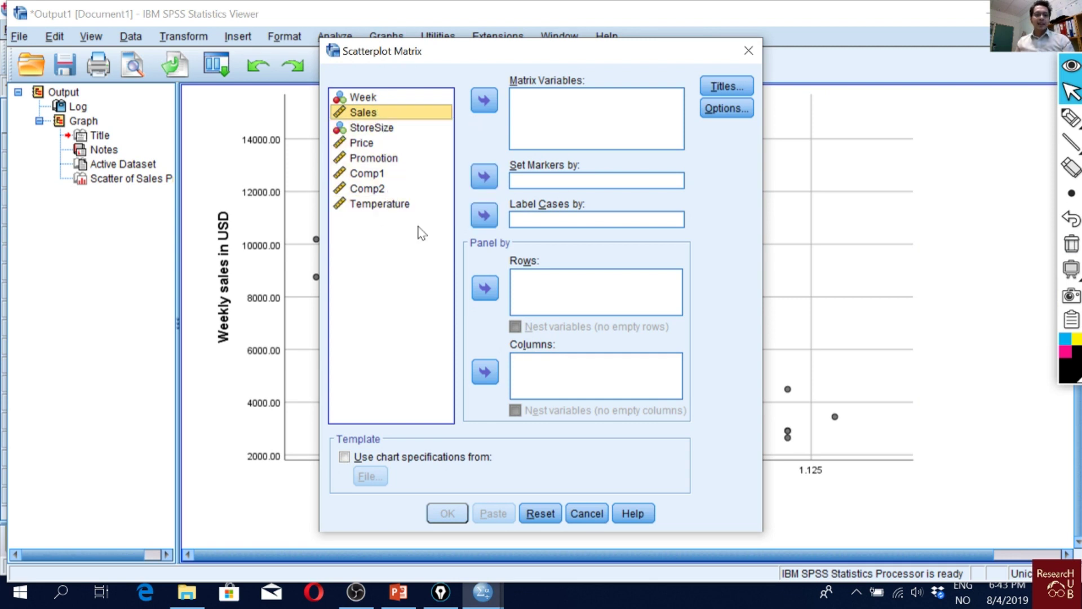
left_click(384, 203, "shift")
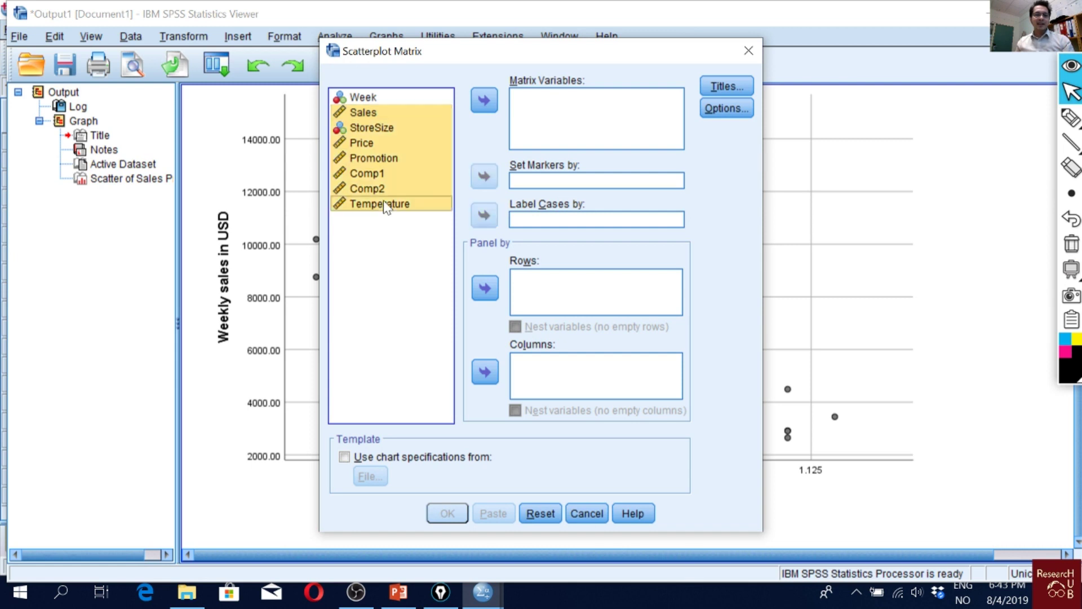
left_click(485, 100)
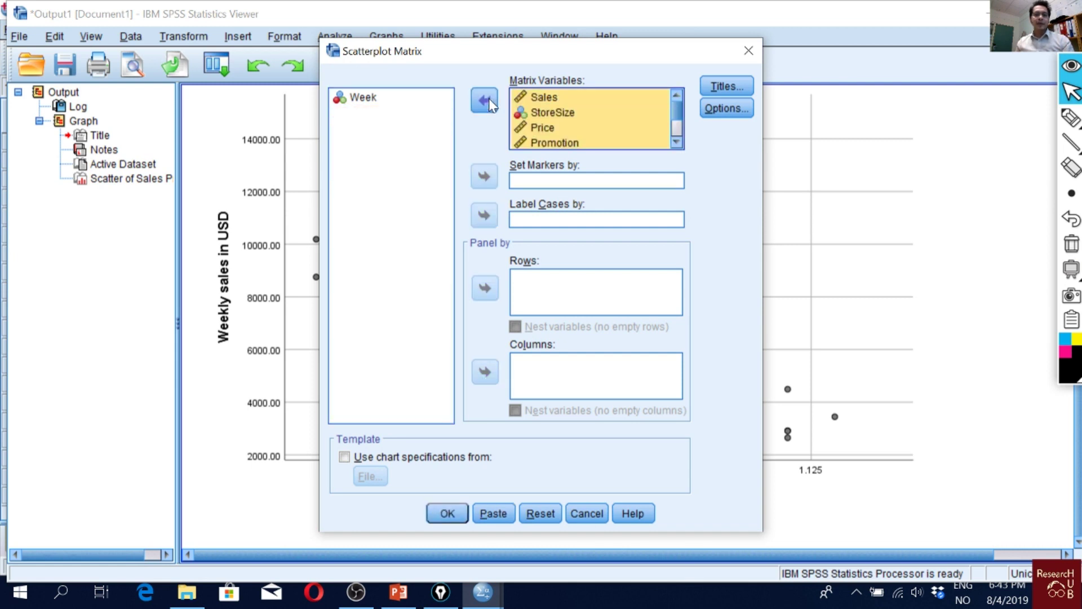
left_click(445, 513)
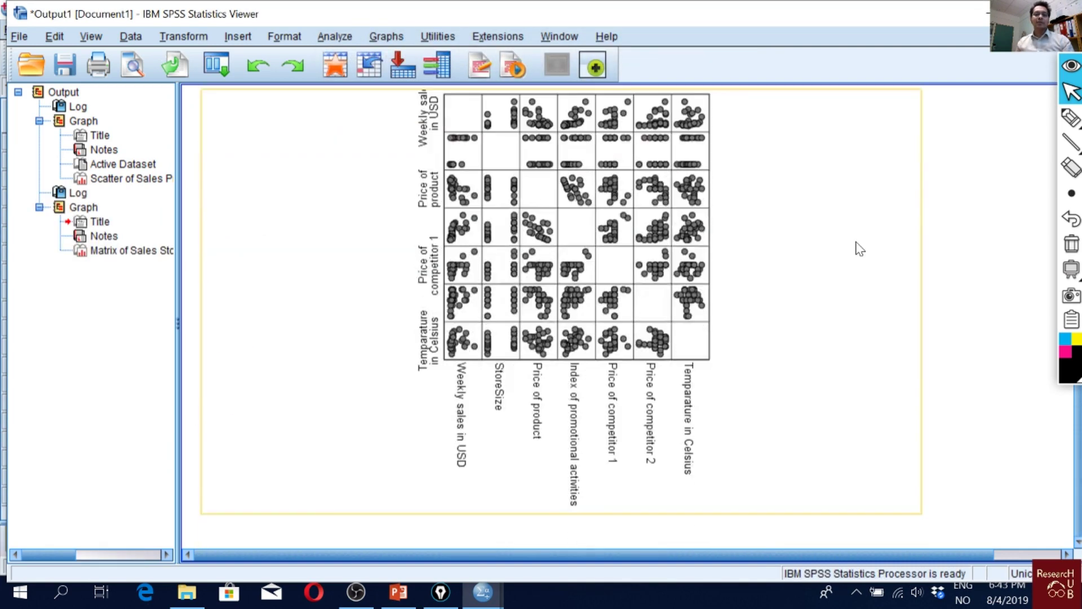
- Open the scatterplot matrix in the Chart Editor and add a fit line at total to its plots
scroll(859, 248, "up", 3)
scroll(859, 248, "down", 3)
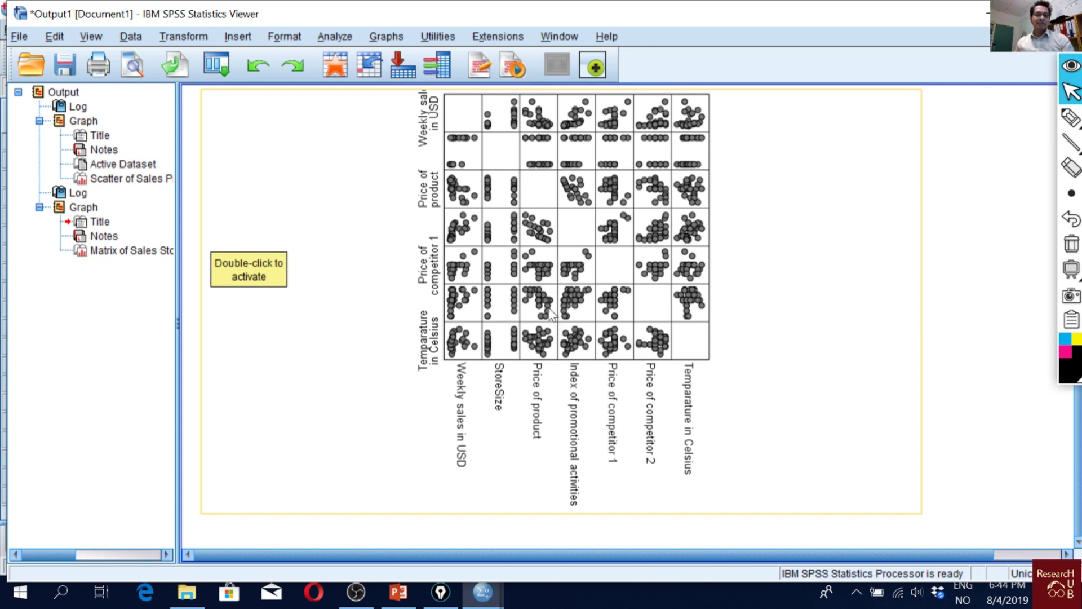
double_click(753, 251)
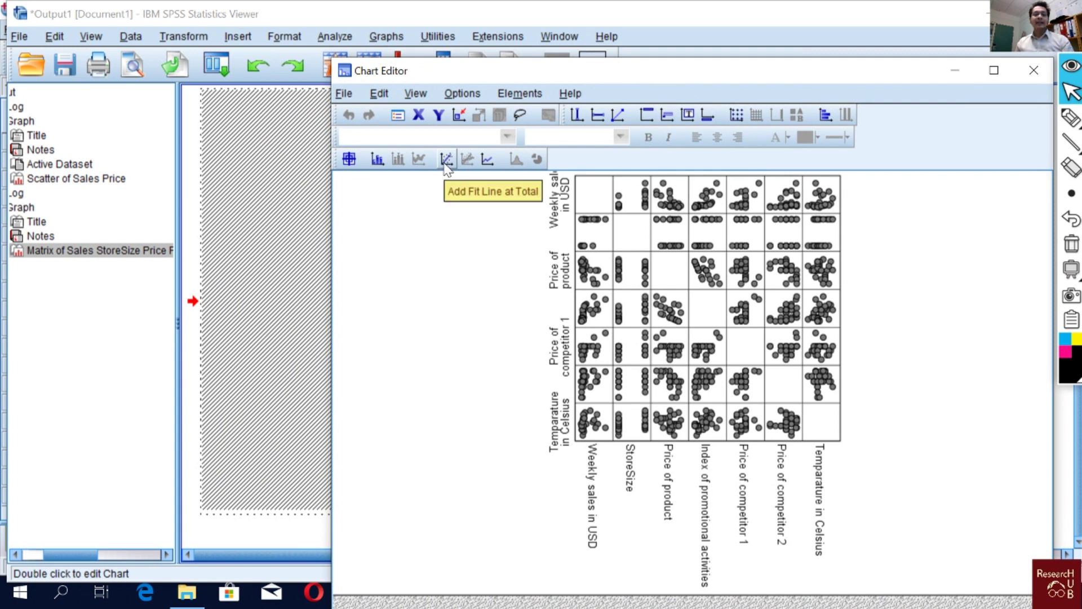
left_click(446, 164)
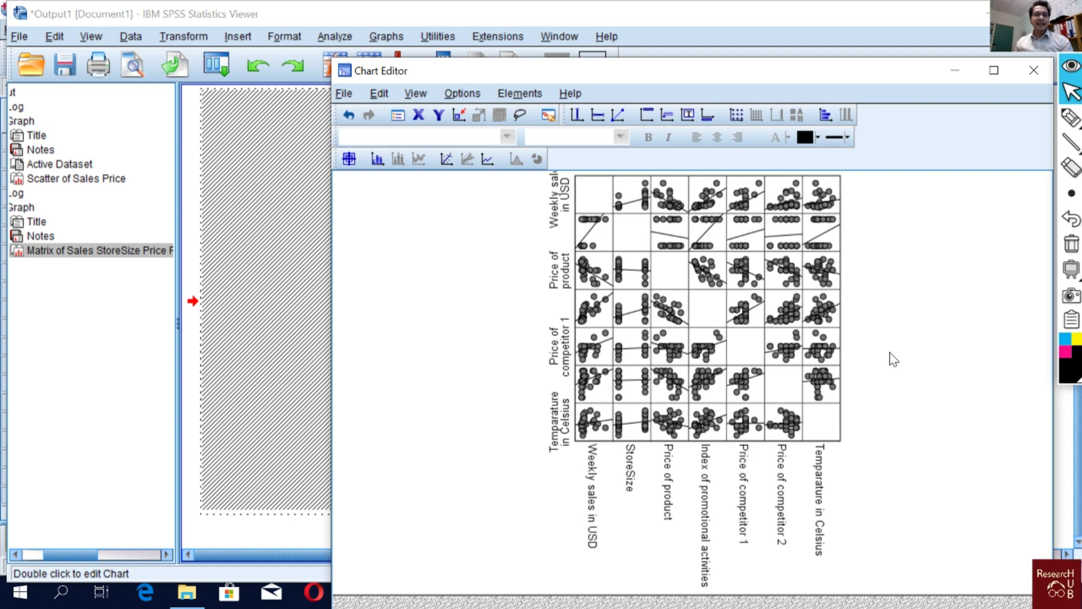
- Switch to the PowerPoint slide on the five assumptions of linear regression and reveal its remaining points
key("alt+Tab")
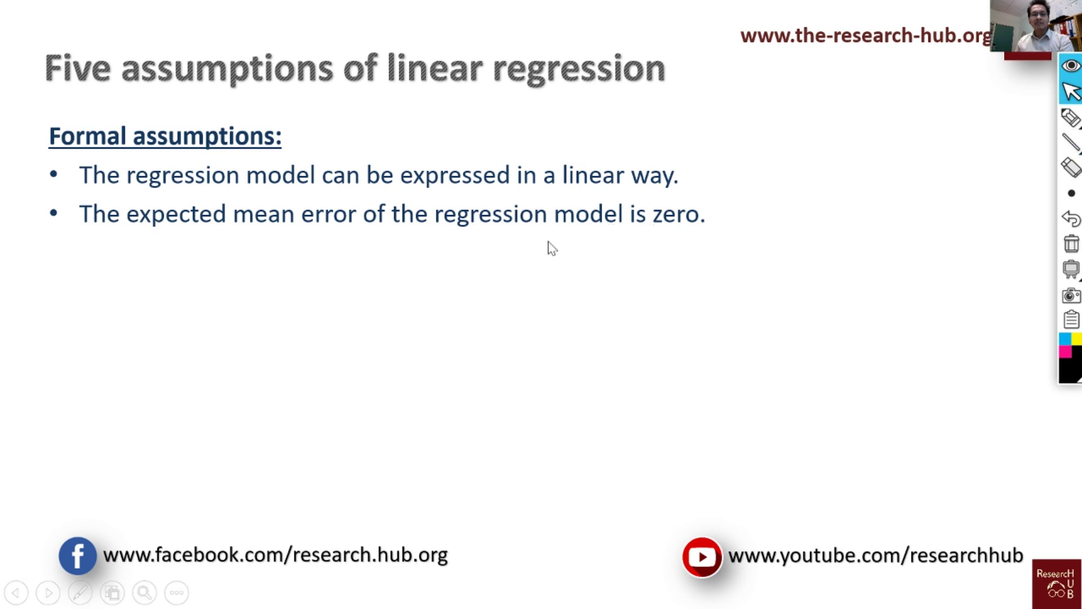
left_click(597, 233)
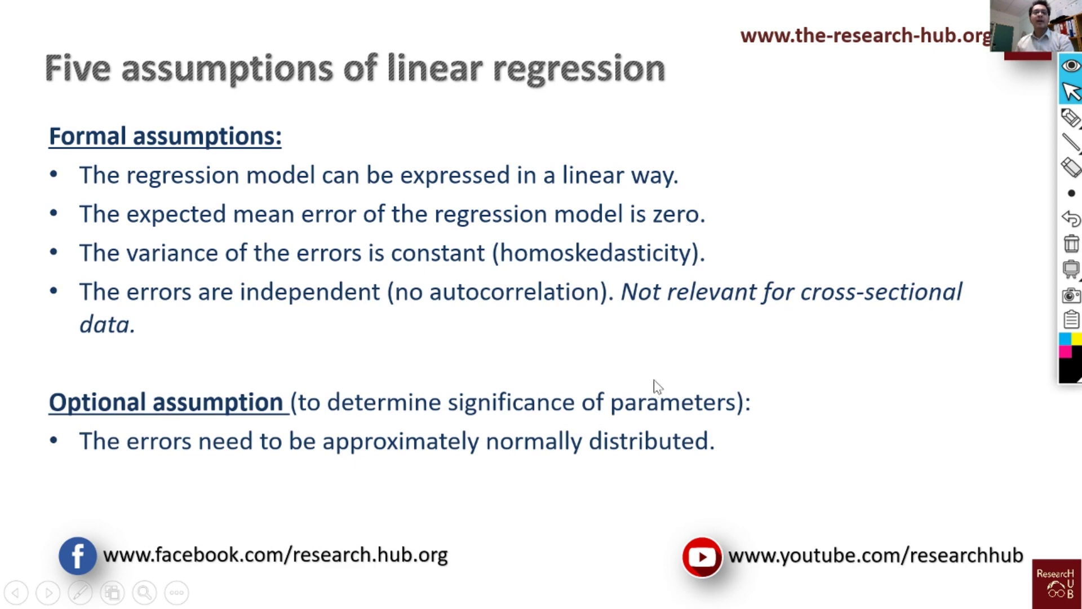
- Switch back to SPSS, start a linear regression on the sales data and set Sales as the dependent variable
key("alt+Tab")
left_click(235, 30)
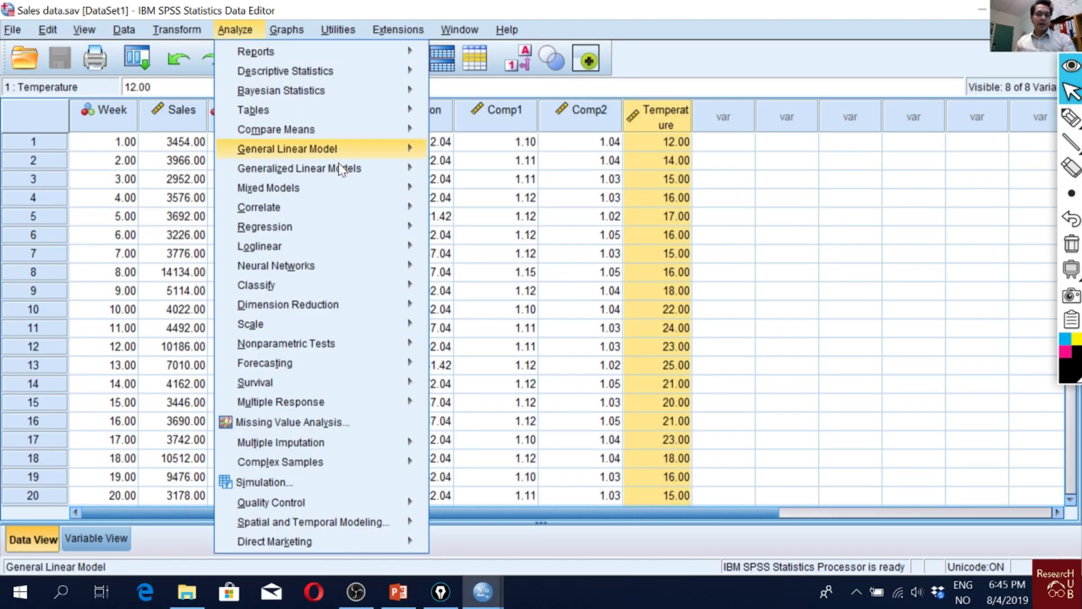
mouse_move(348, 231)
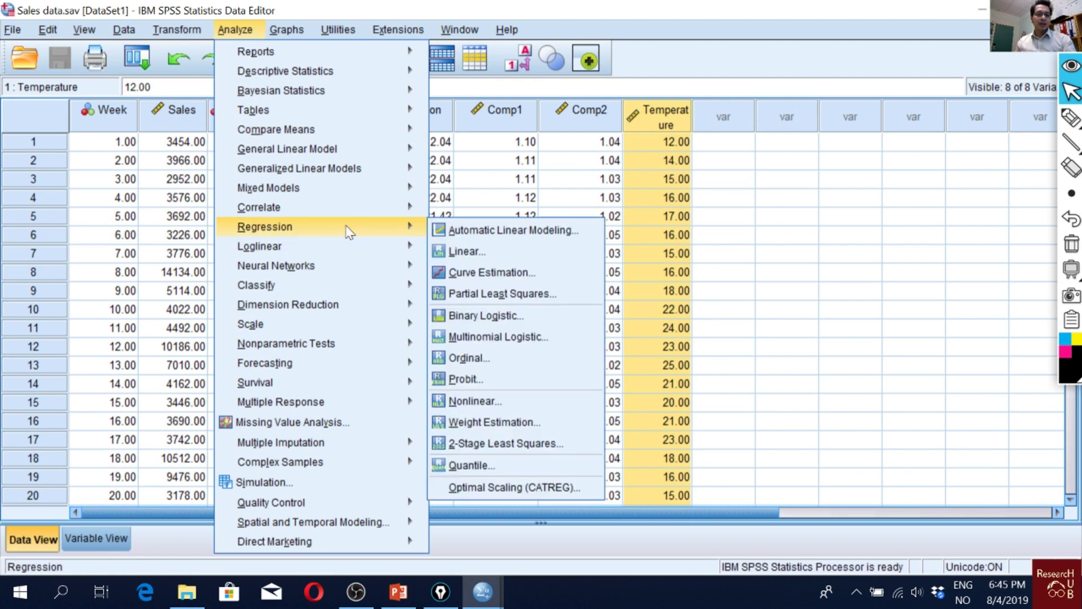
left_click(468, 256)
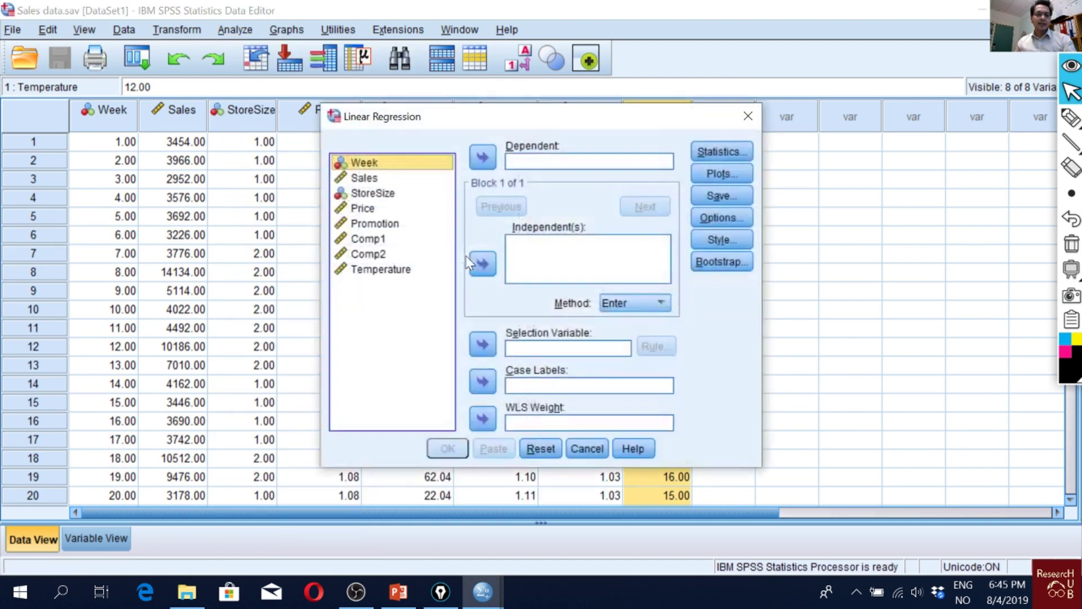
left_click(365, 177)
left_click(482, 157)
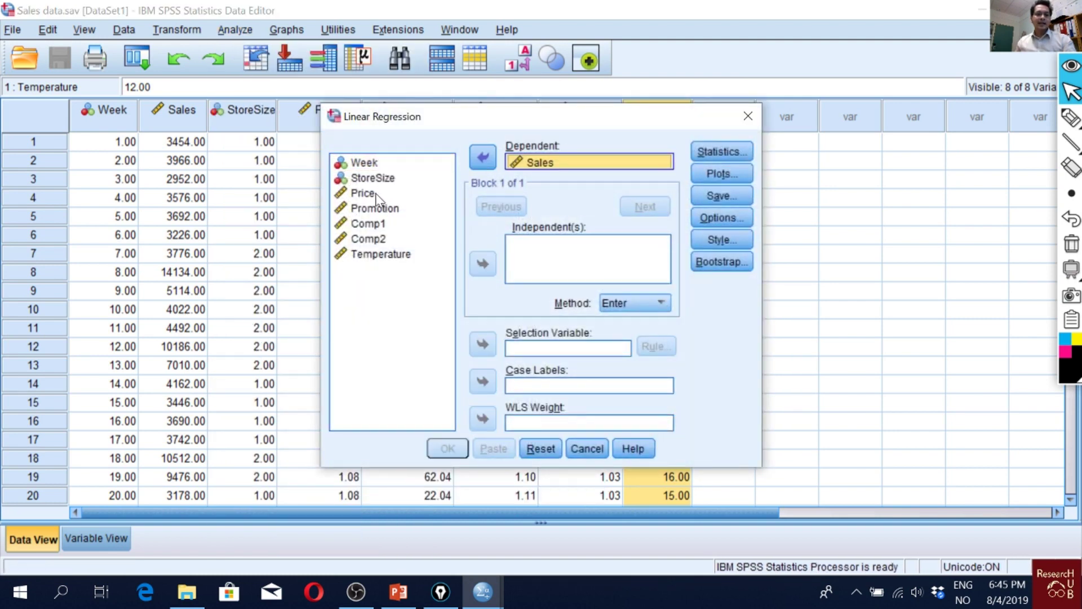
- Add StoreSize through Temperature as independent variables, leaving out Week
left_click(367, 178)
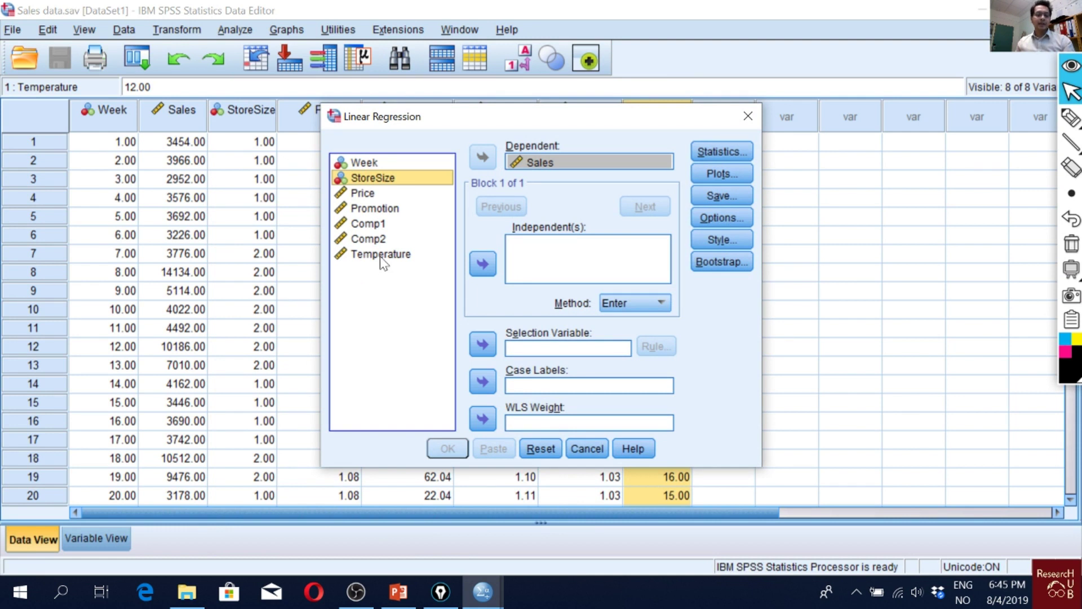
left_click(381, 255, "shift")
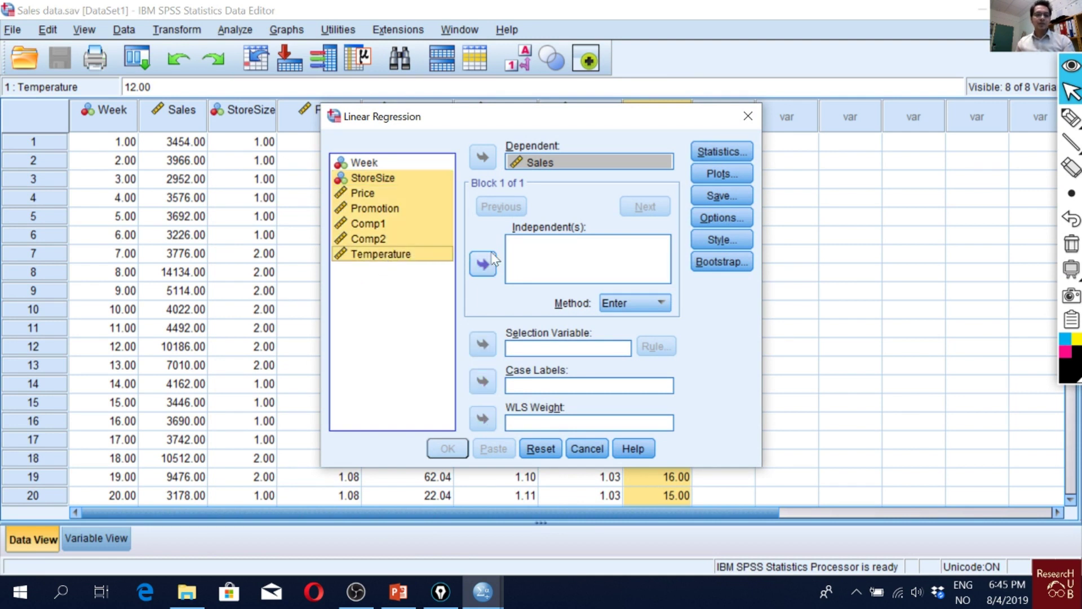
left_click(482, 263)
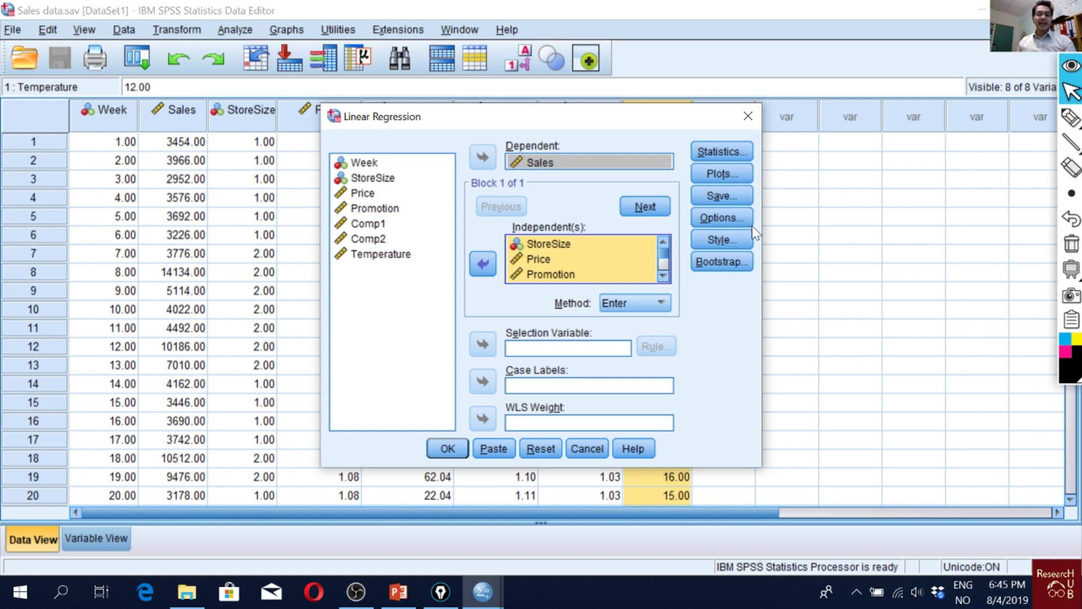
- Set the regression to save unstandardized predicted values and unstandardized residuals
left_click(733, 195)
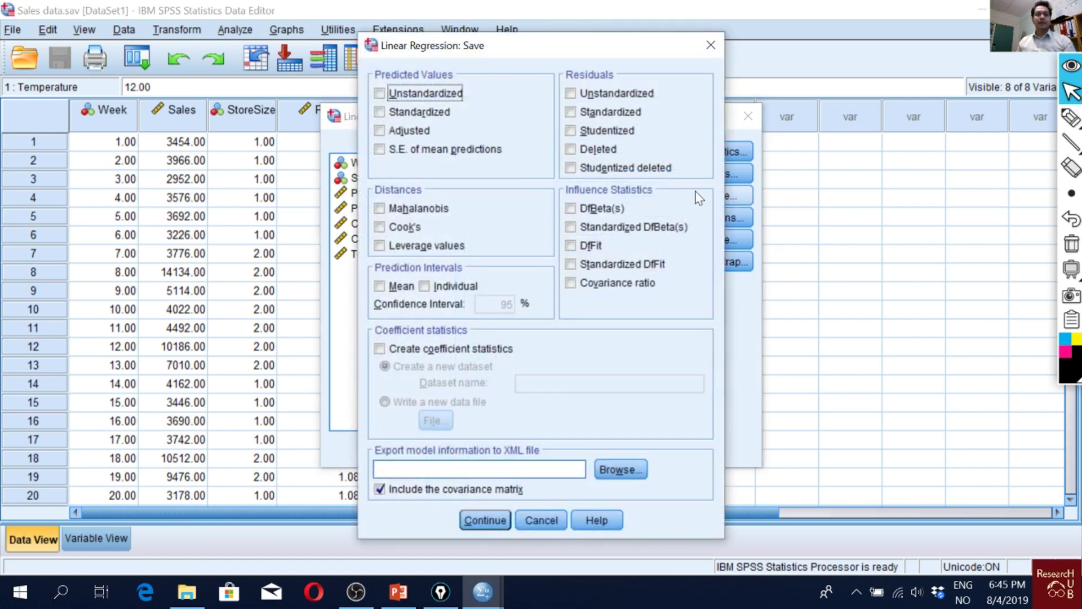
left_click(622, 93)
left_click(418, 94)
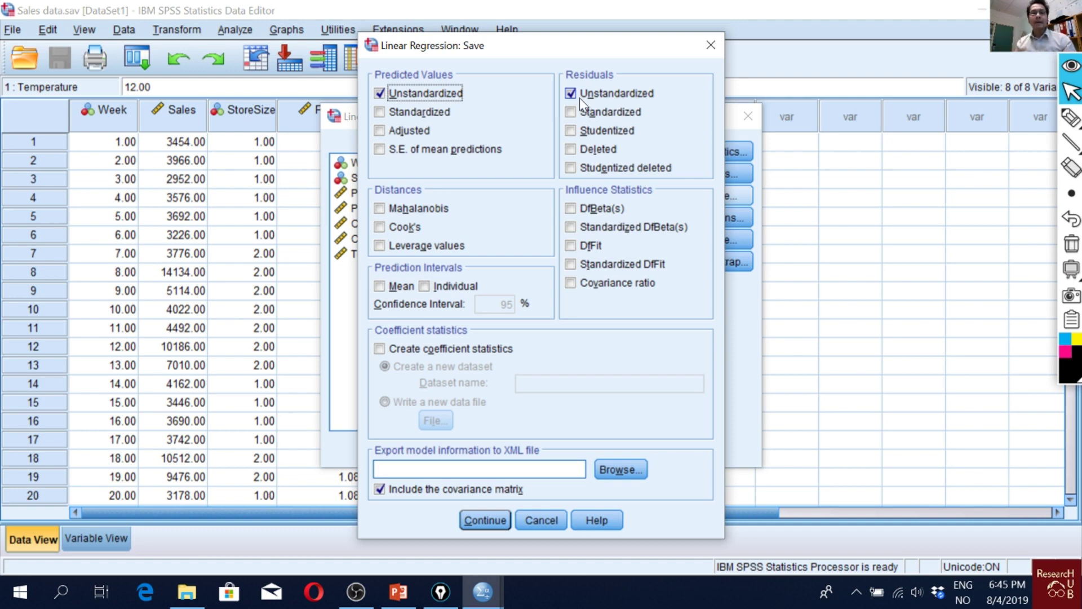
left_click(488, 525)
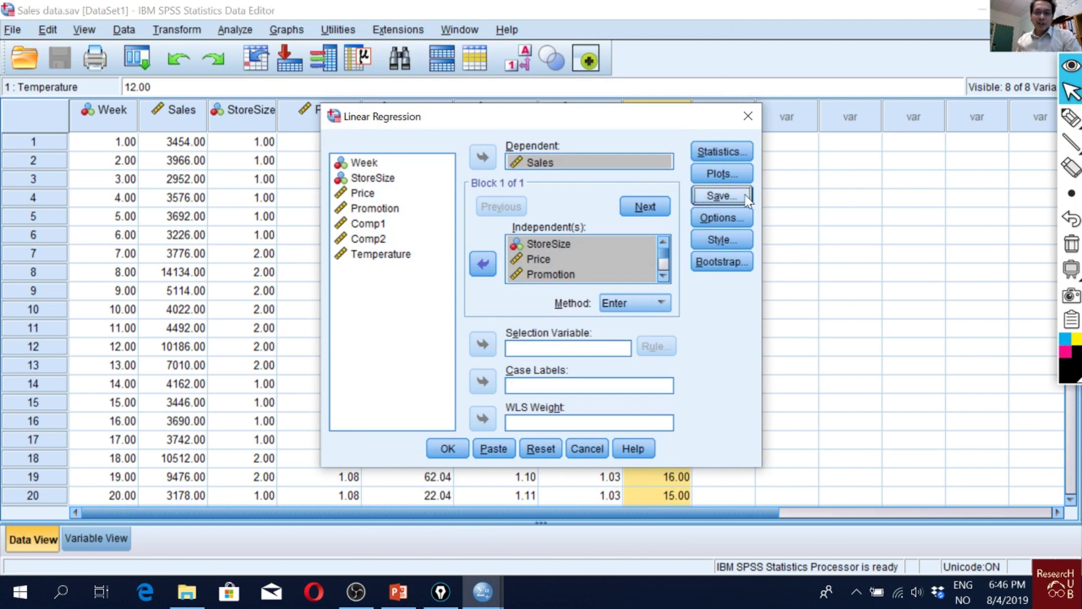
left_click(736, 196)
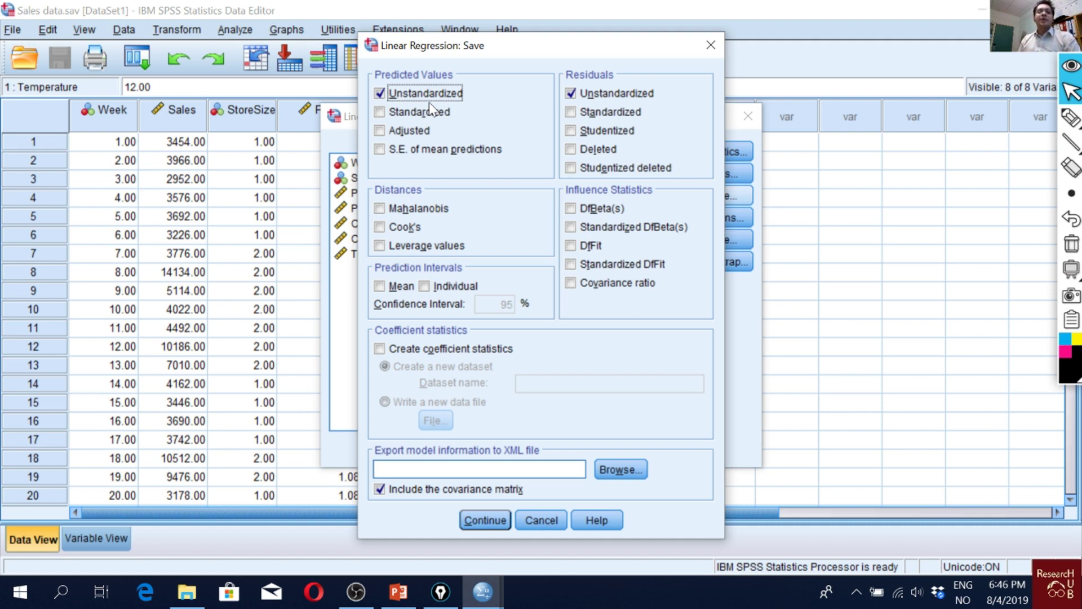
left_click(470, 523)
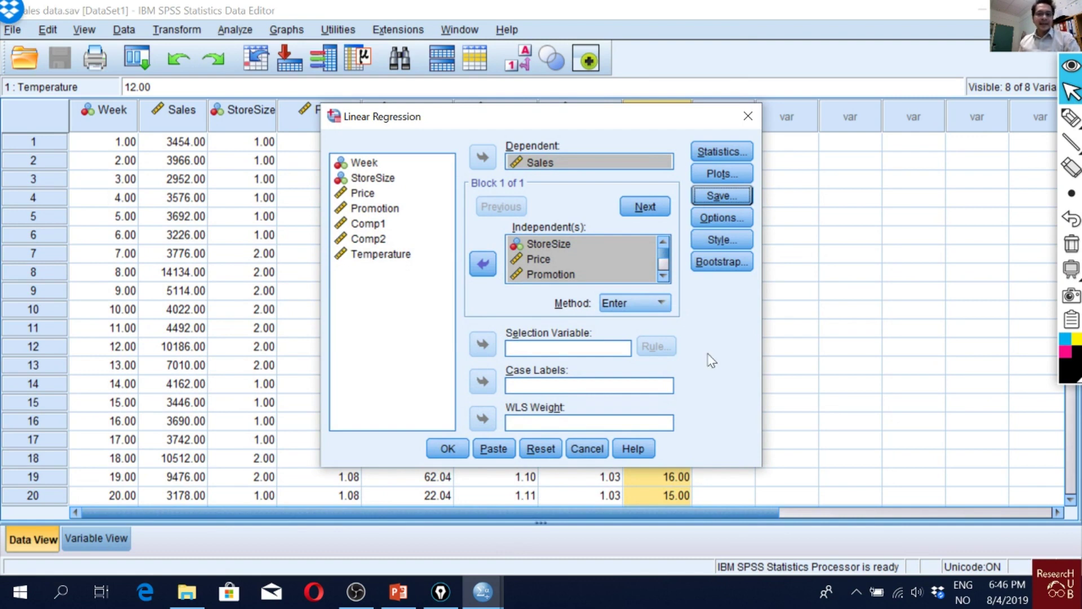
- Define a residual scatterplot for the regression with *ZRESID on the Y axis and *ZPRED on the X axis
left_click(747, 176)
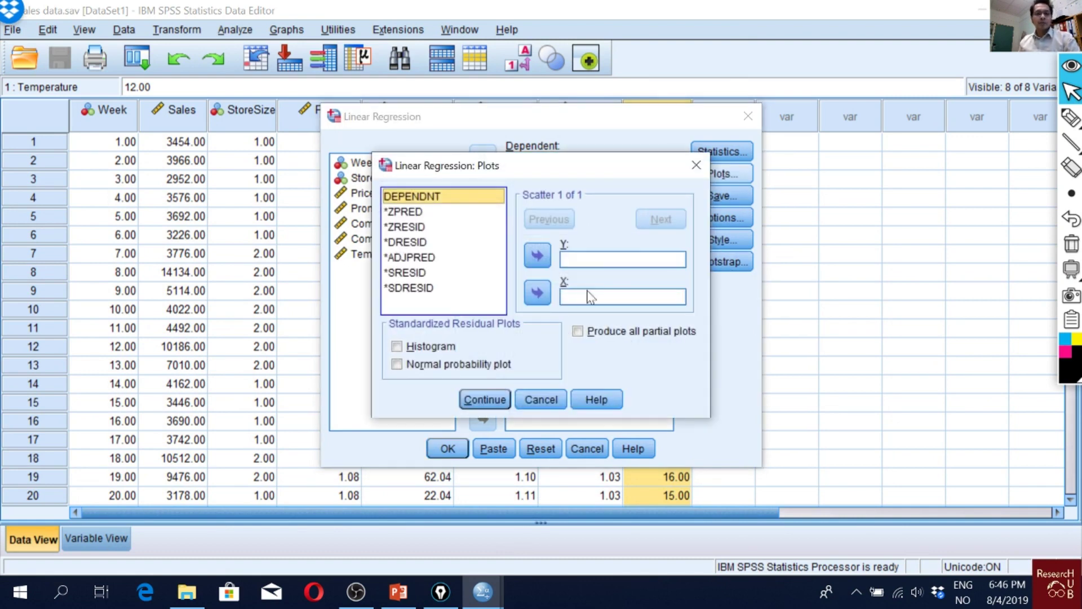
left_click(413, 213)
left_click(411, 228)
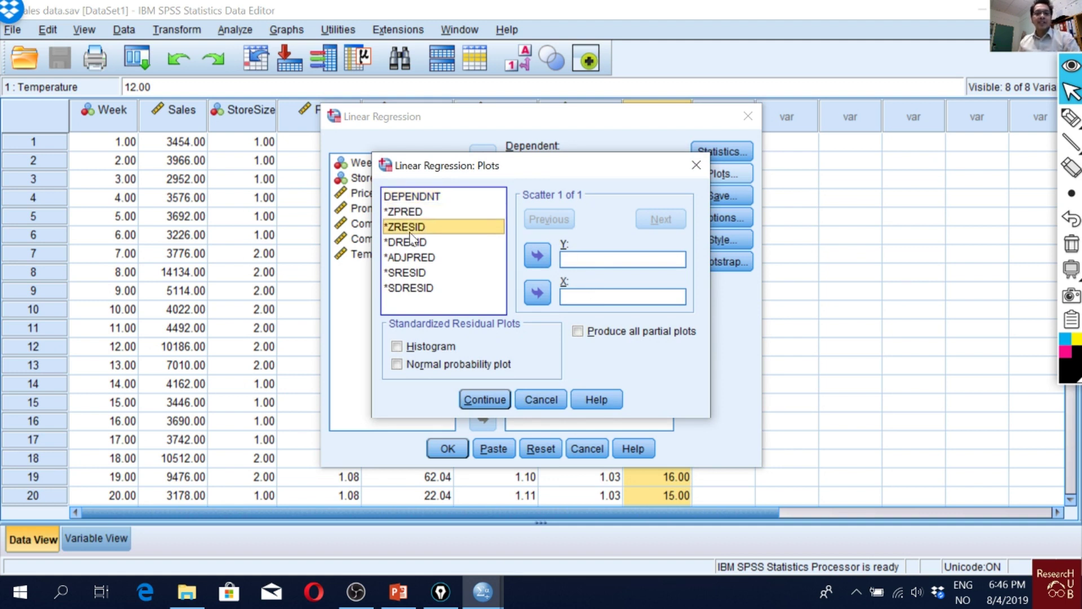
left_click(537, 255)
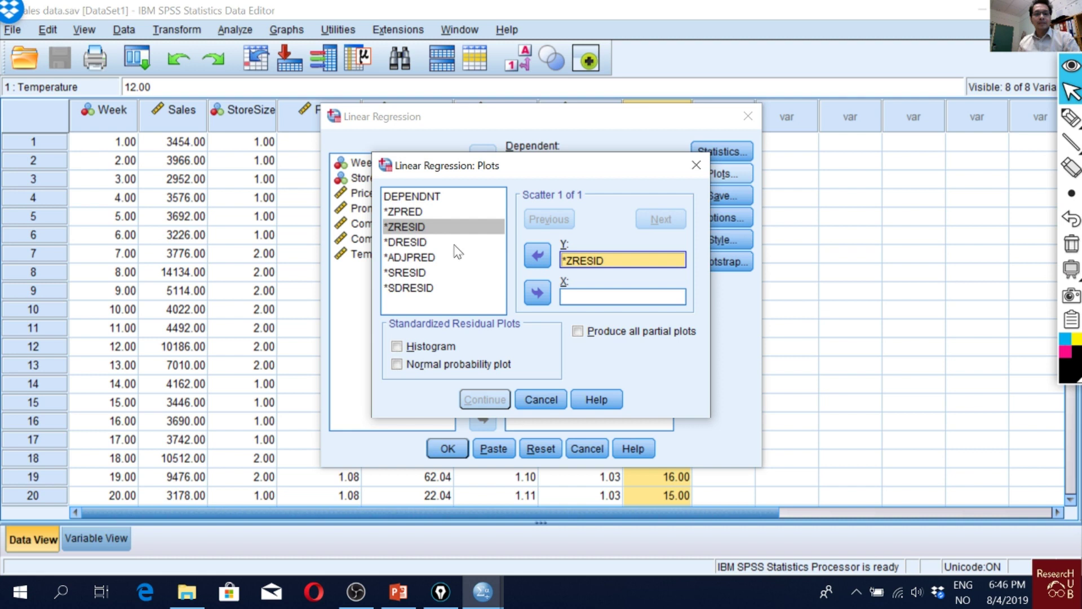
left_click(416, 212)
left_click(536, 293)
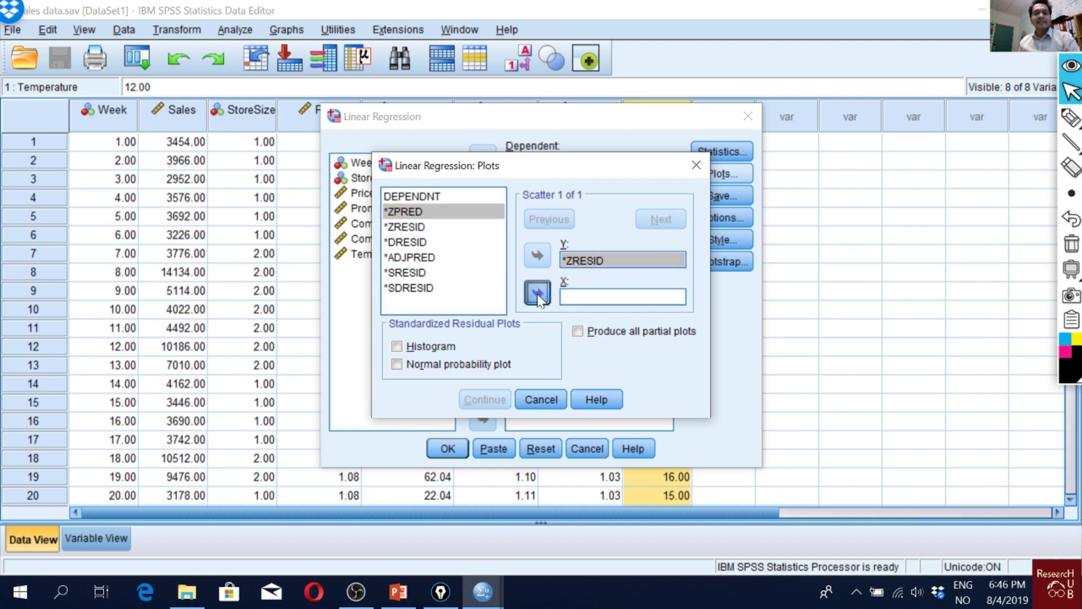
left_click(601, 264)
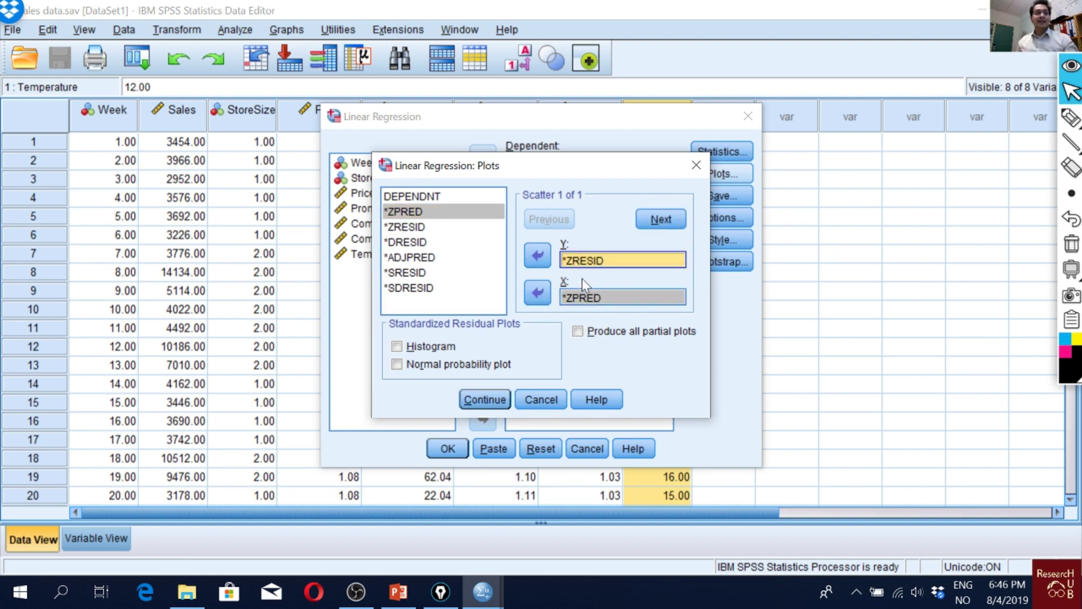
left_click(601, 305)
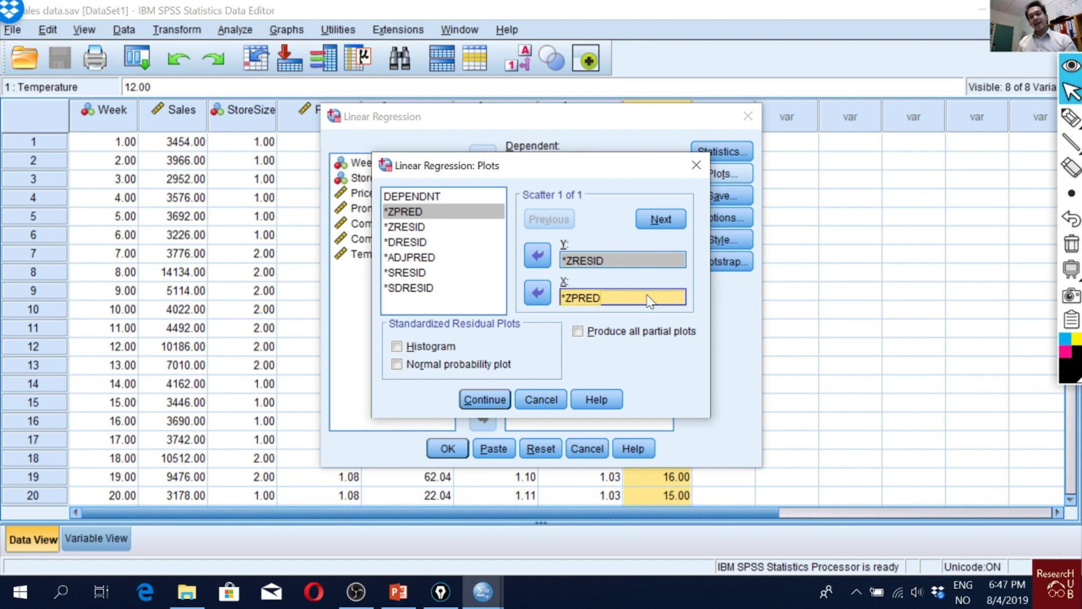
left_click(607, 297)
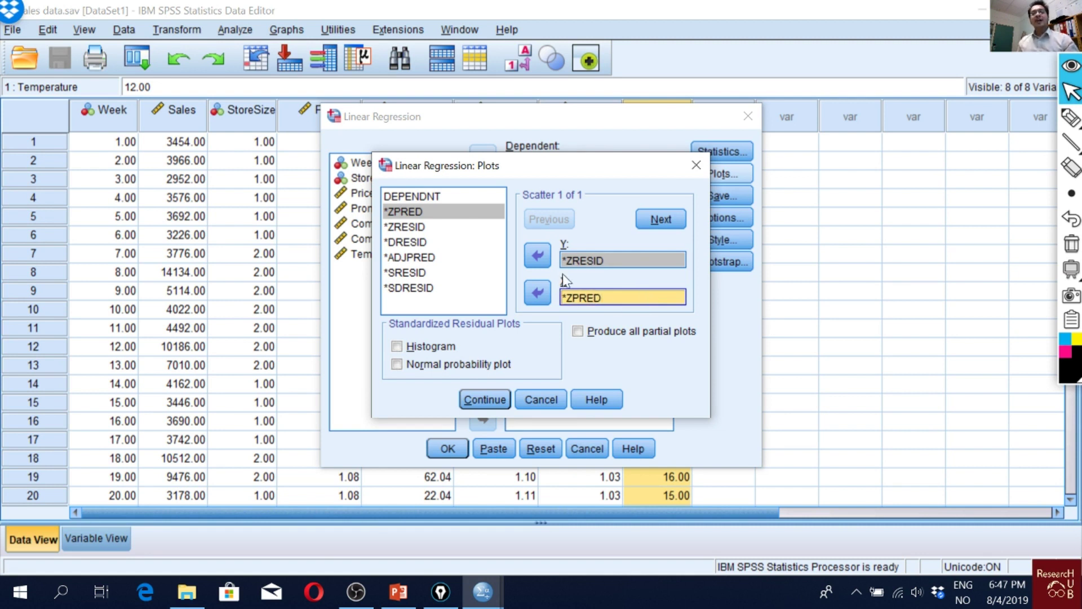
double_click(576, 262)
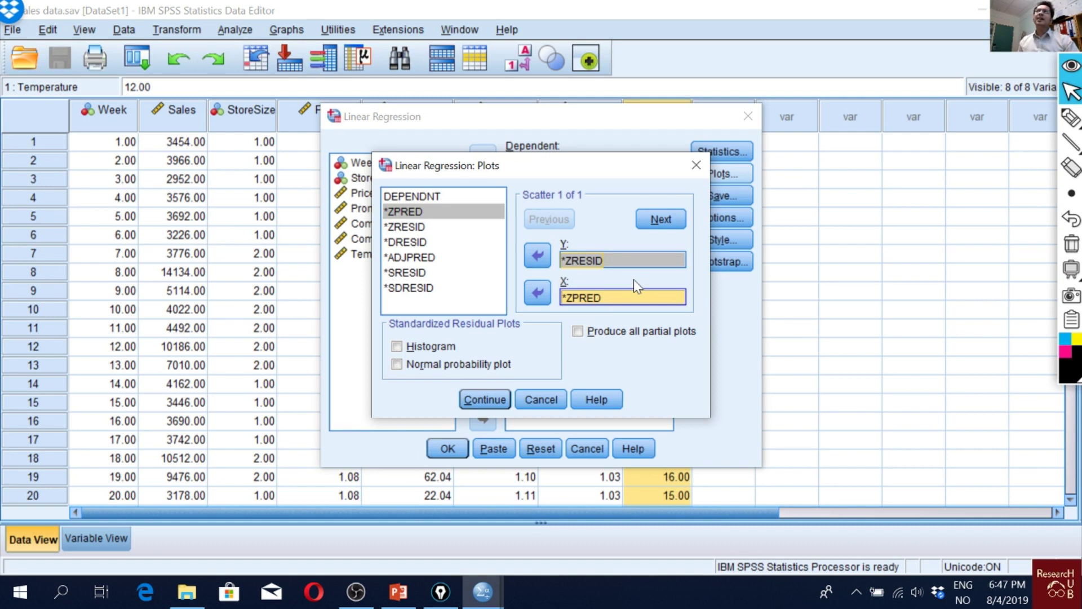
left_click(634, 279)
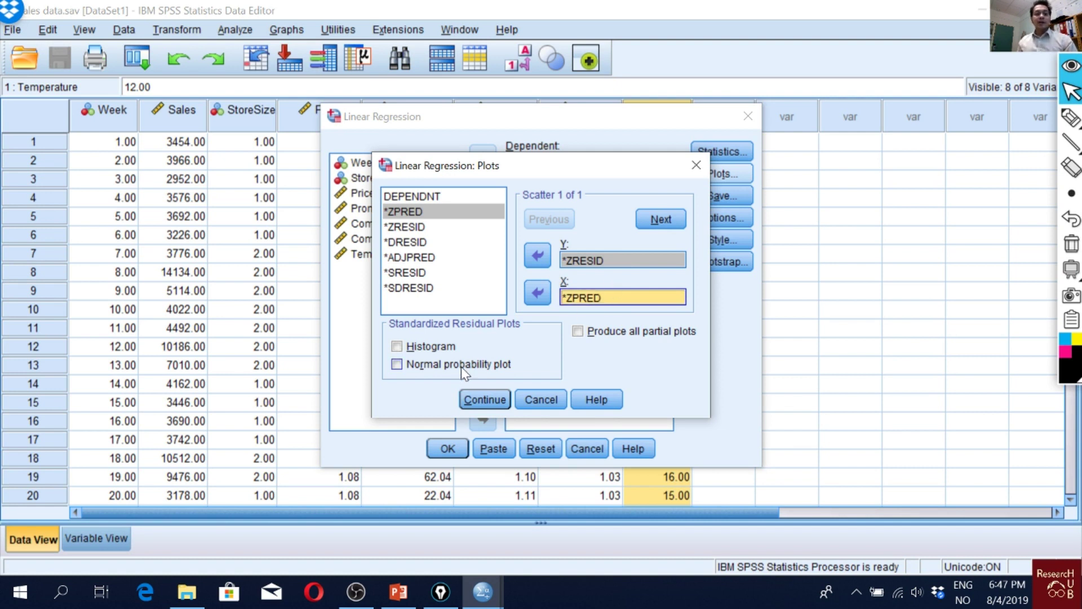
- Request a normal probability plot of the standardized residuals and recheck the regression's save options
left_click(415, 371)
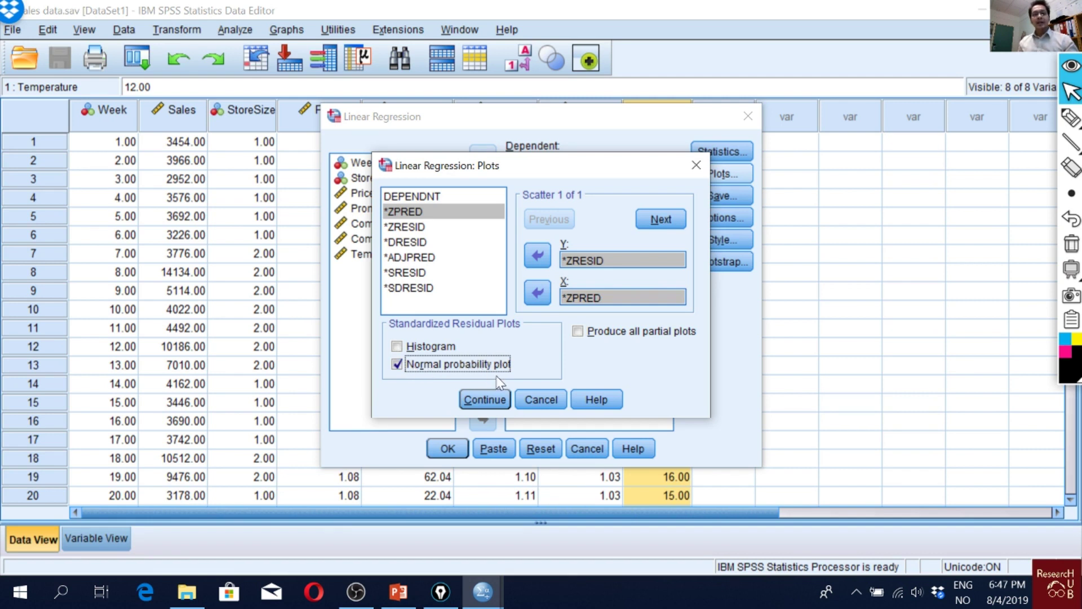
left_click(486, 398)
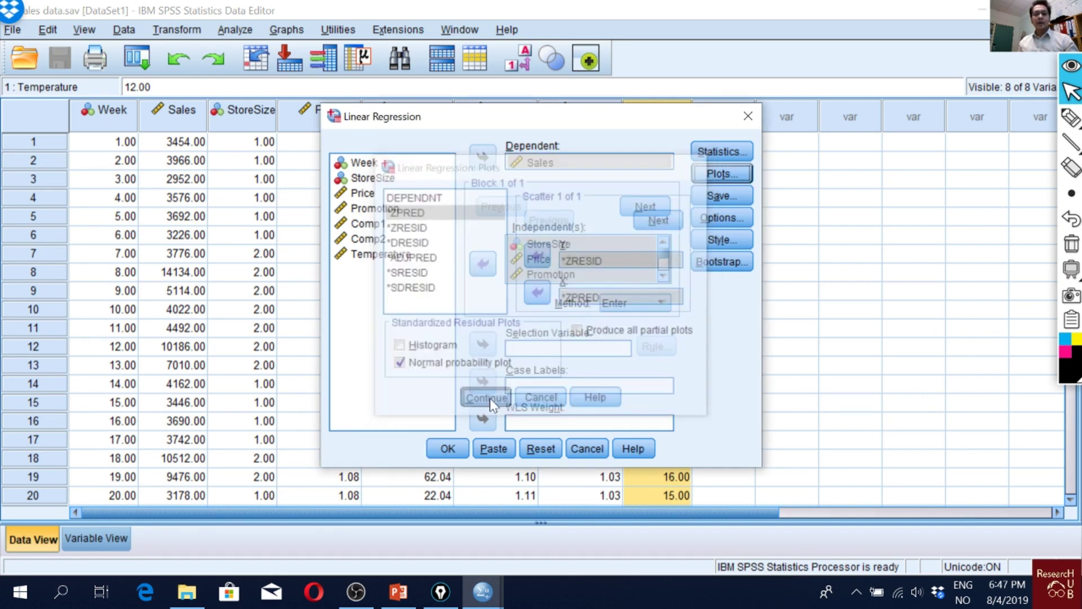
left_click(739, 201)
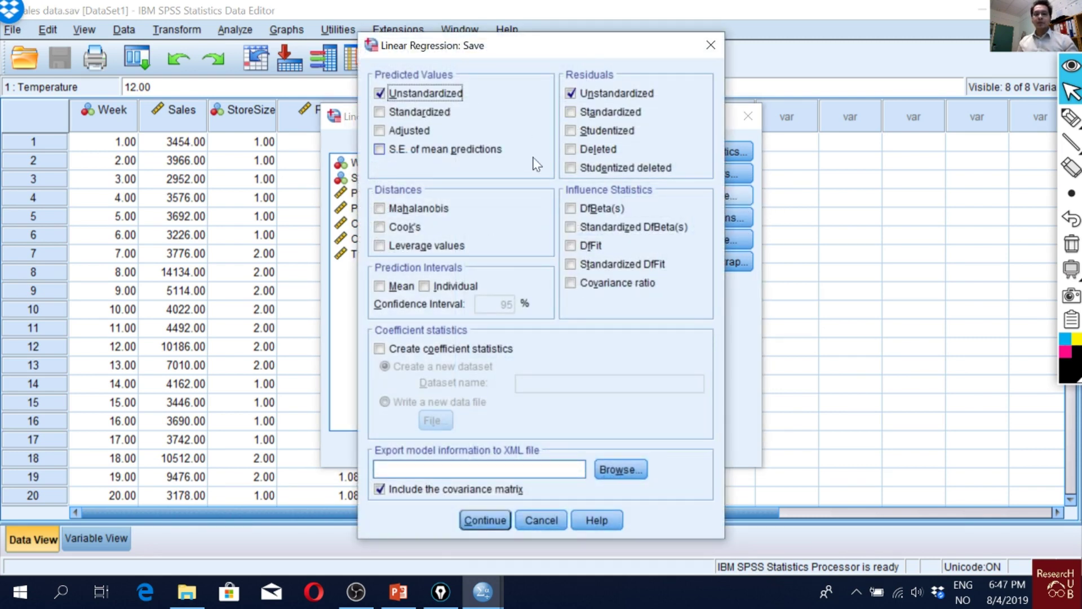
left_click(485, 520)
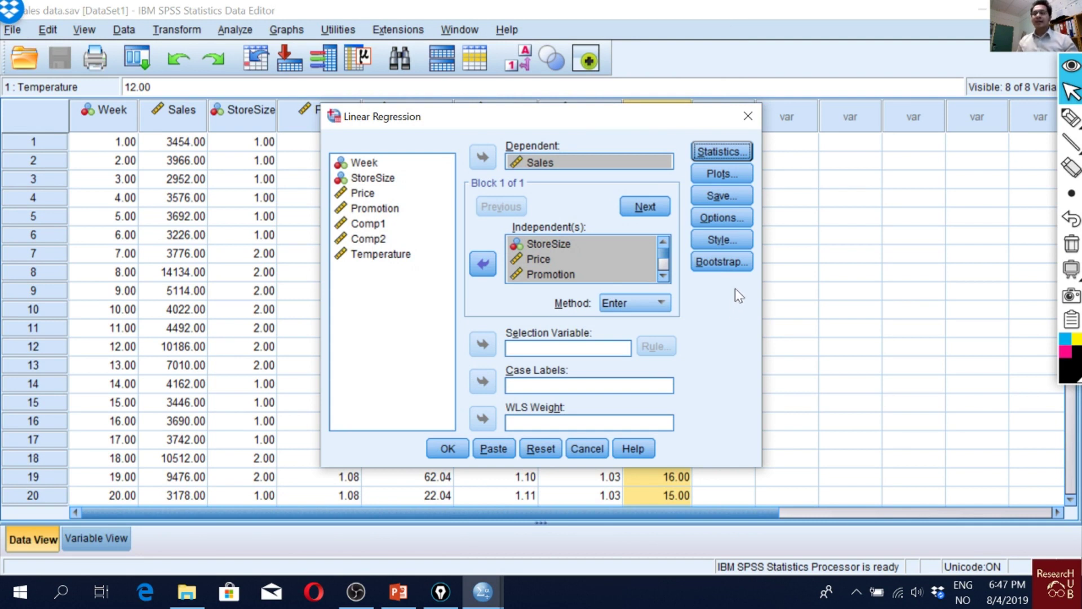
- Include the Durbin-Watson statistic for the residuals and run the linear regression
left_click(743, 153)
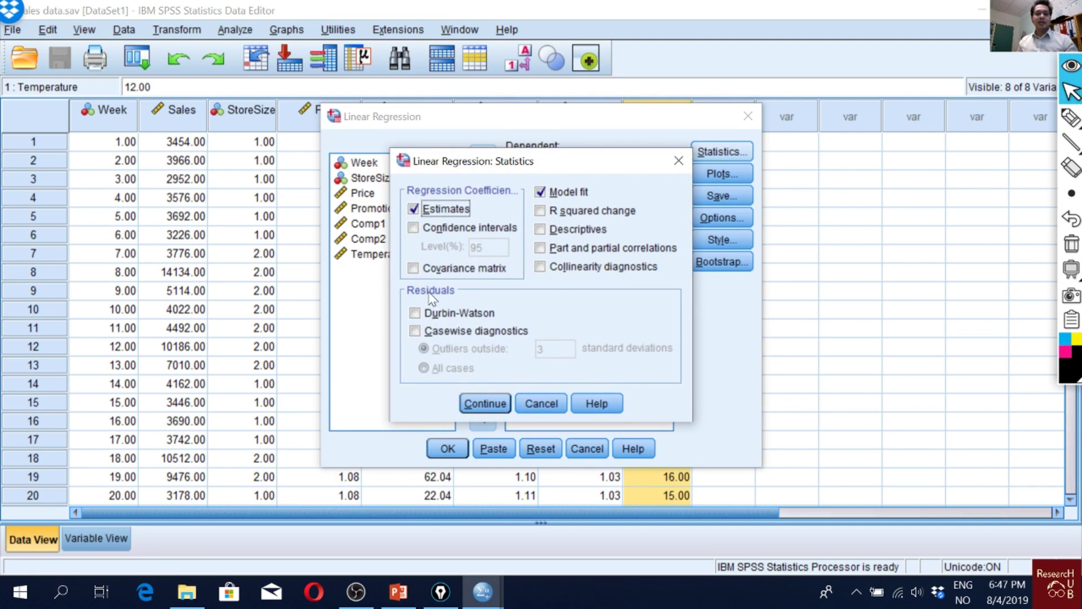
left_click(435, 315)
left_click(482, 403)
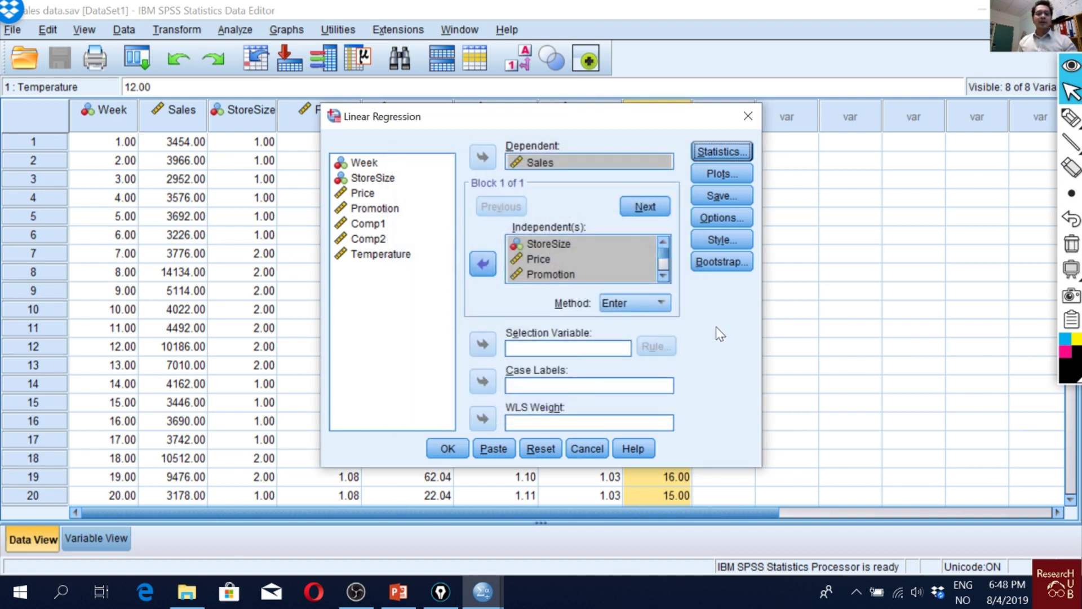
left_click(454, 450)
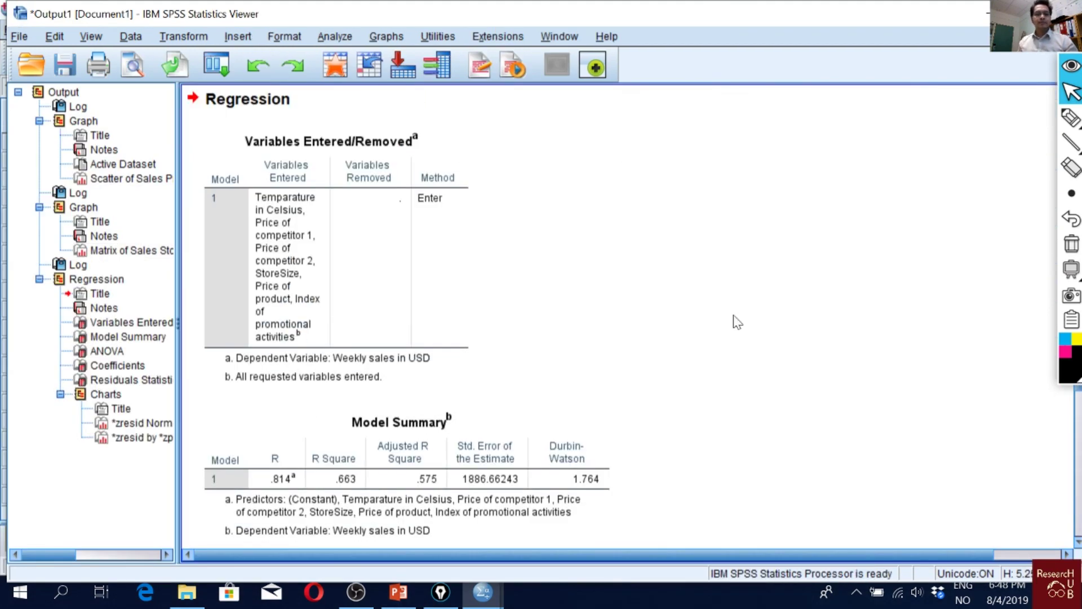
- Examine the regression tables, the normal P-P plot of the residuals and the scatterplot of standardized residuals against predicted values
scroll(465, 318, "down", 3)
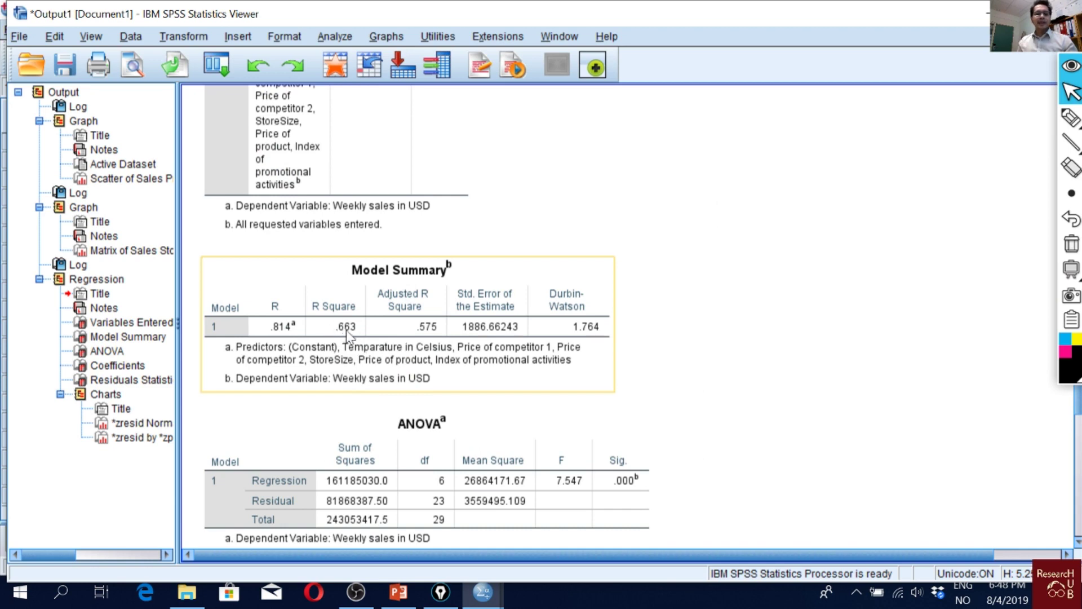
scroll(636, 338, "down", 7)
scroll(637, 259, "down", 2)
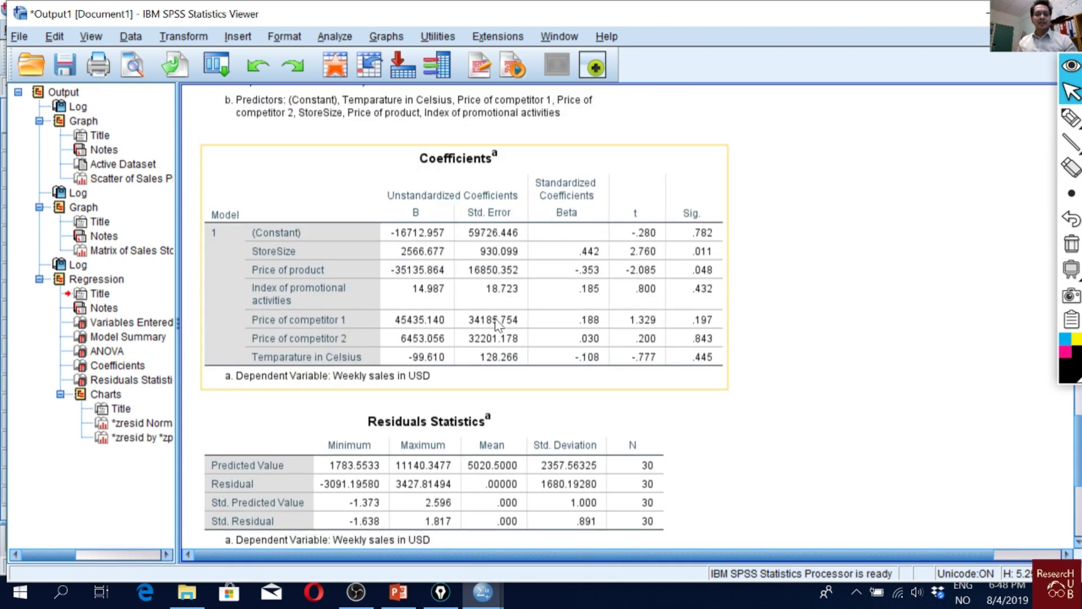
scroll(451, 239, "down", 4)
scroll(449, 237, "up", 4)
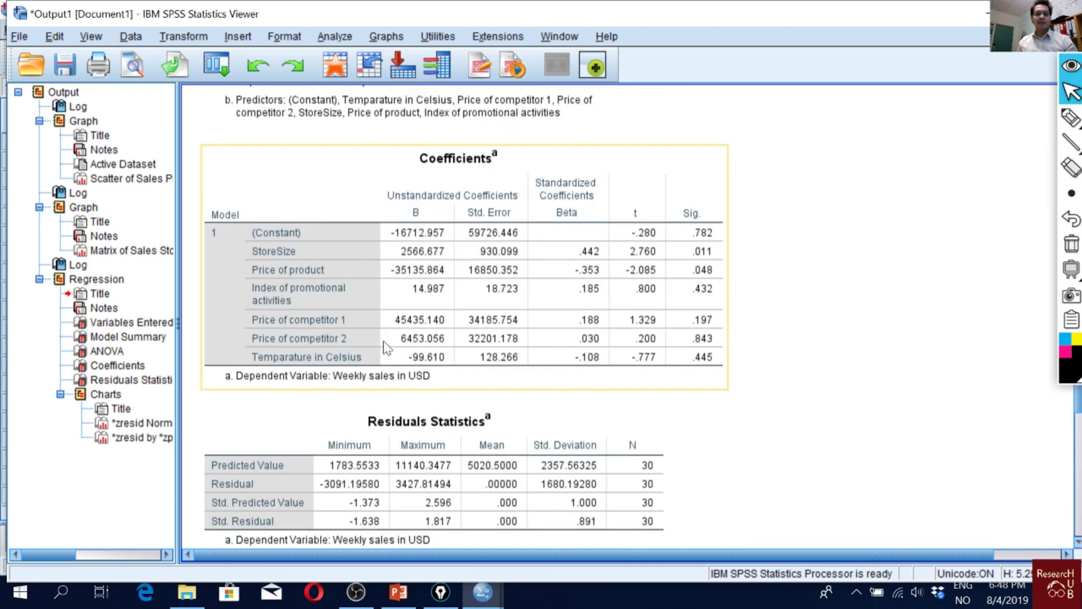
scroll(451, 299, "down", 4)
scroll(499, 398, "down", 6)
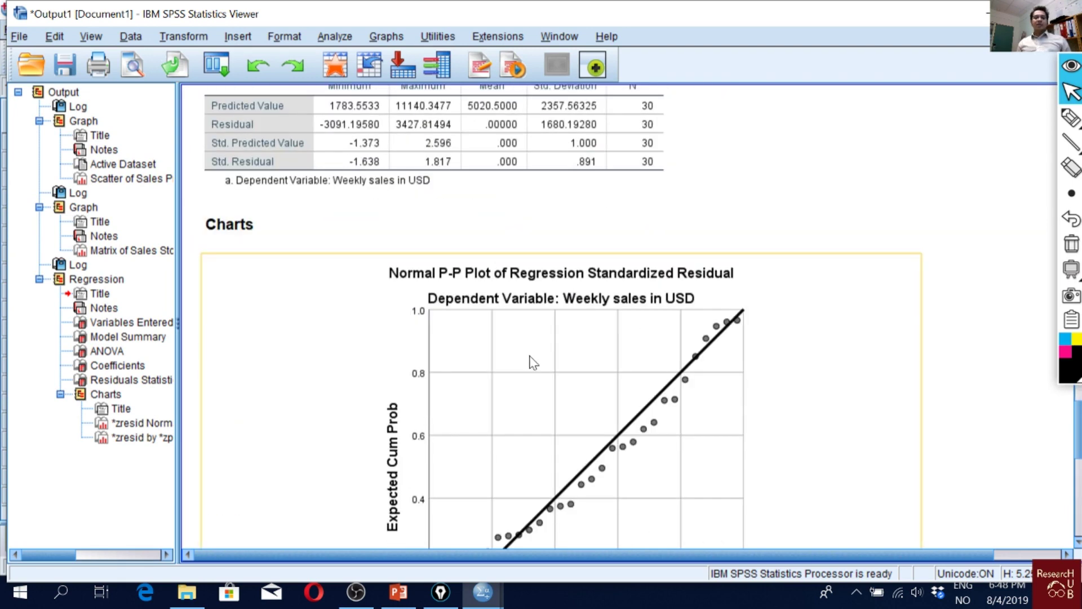
scroll(592, 315, "up", 1)
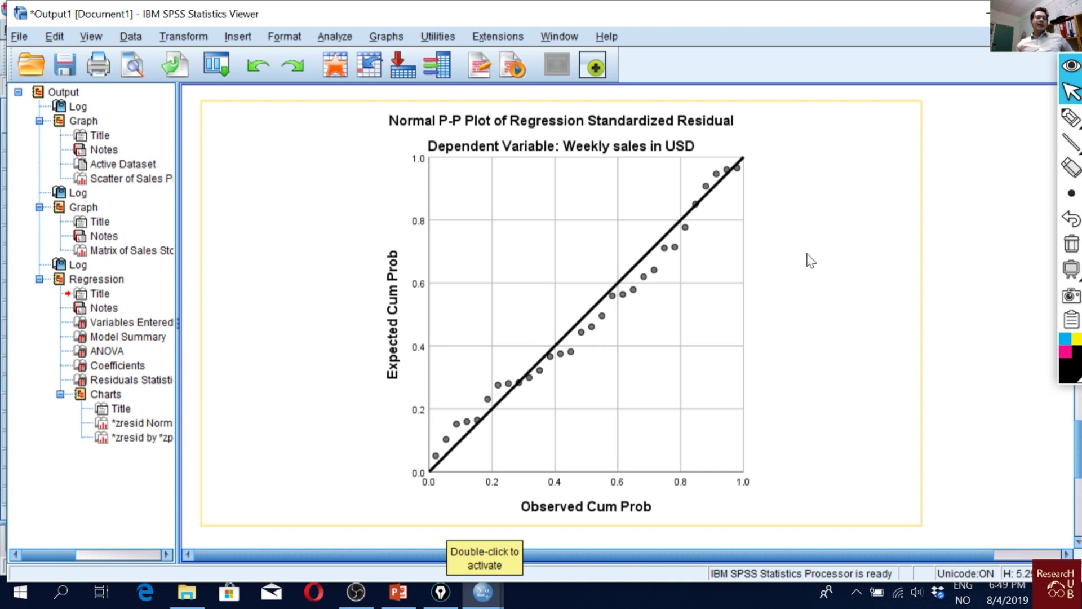
scroll(809, 259, "down", 8)
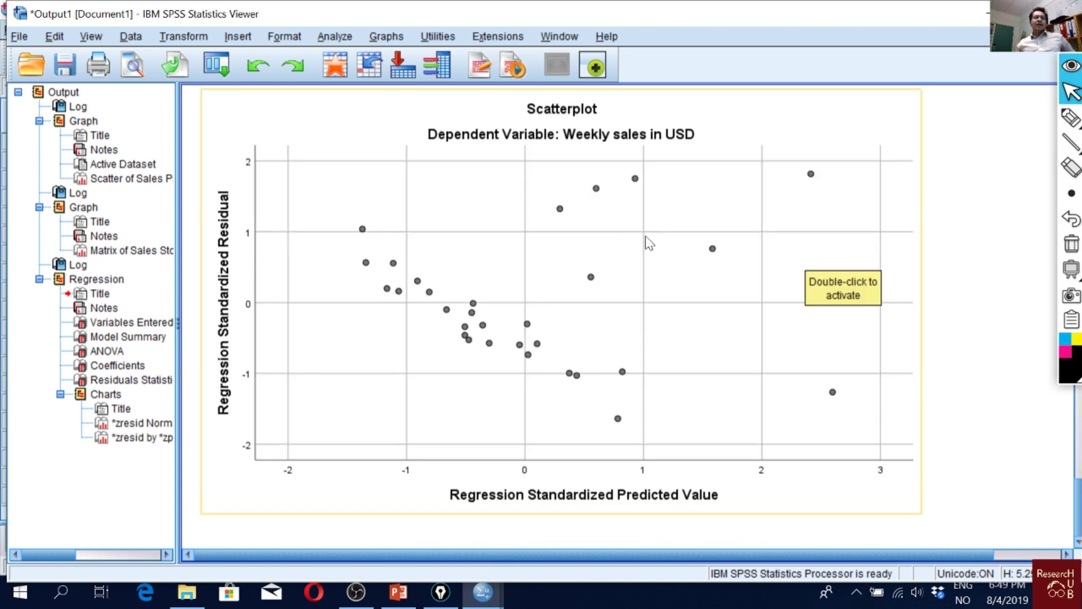
left_click(777, 220)
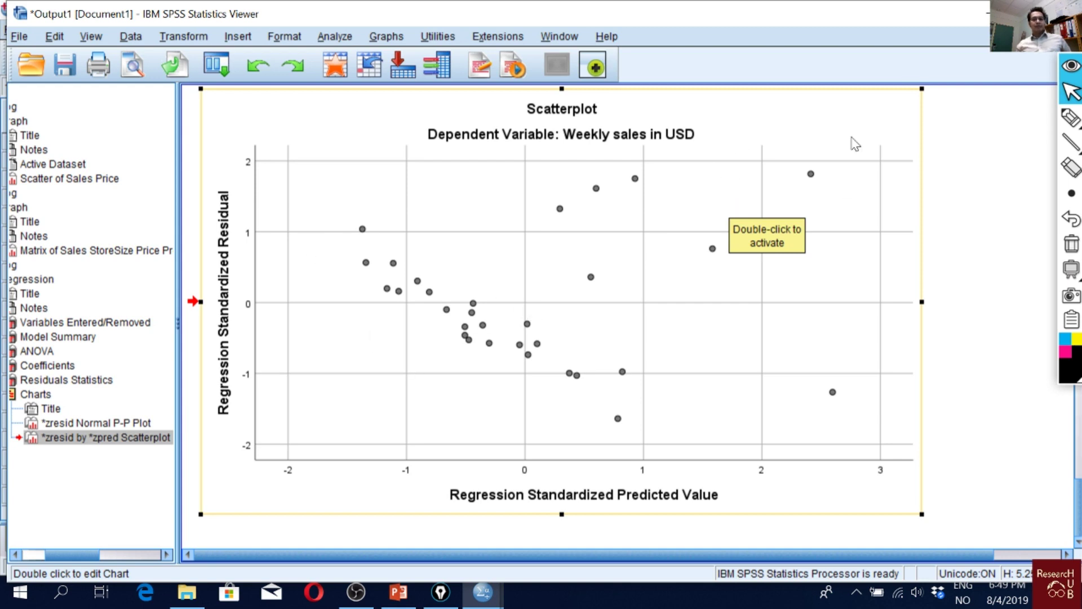
- Add a linear fit line with no confidence intervals to the standardized residual scatterplot and close its chart editor
double_click(775, 134)
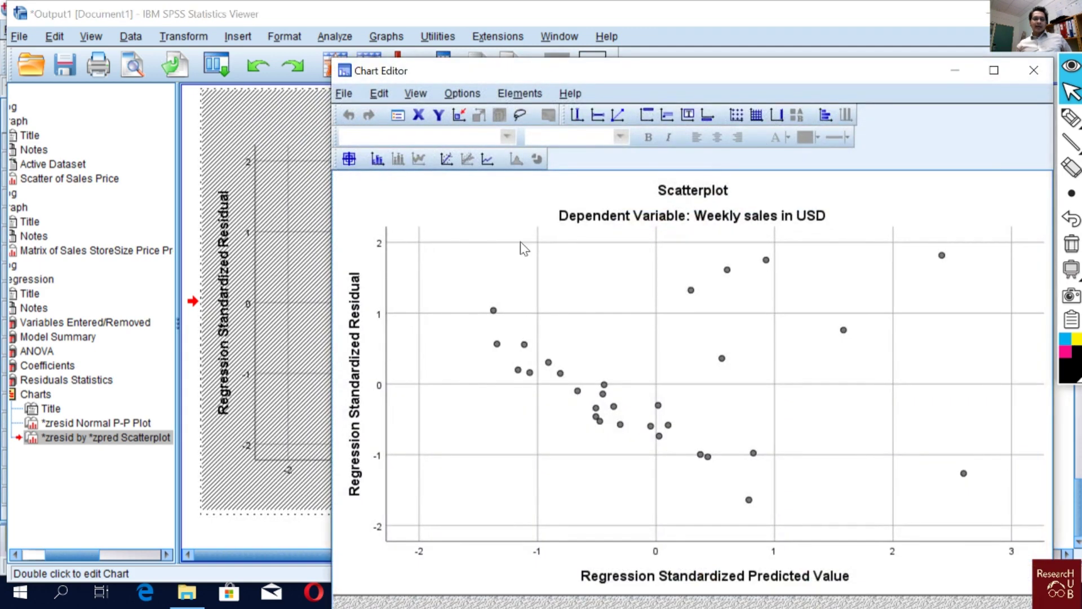
left_click(466, 160)
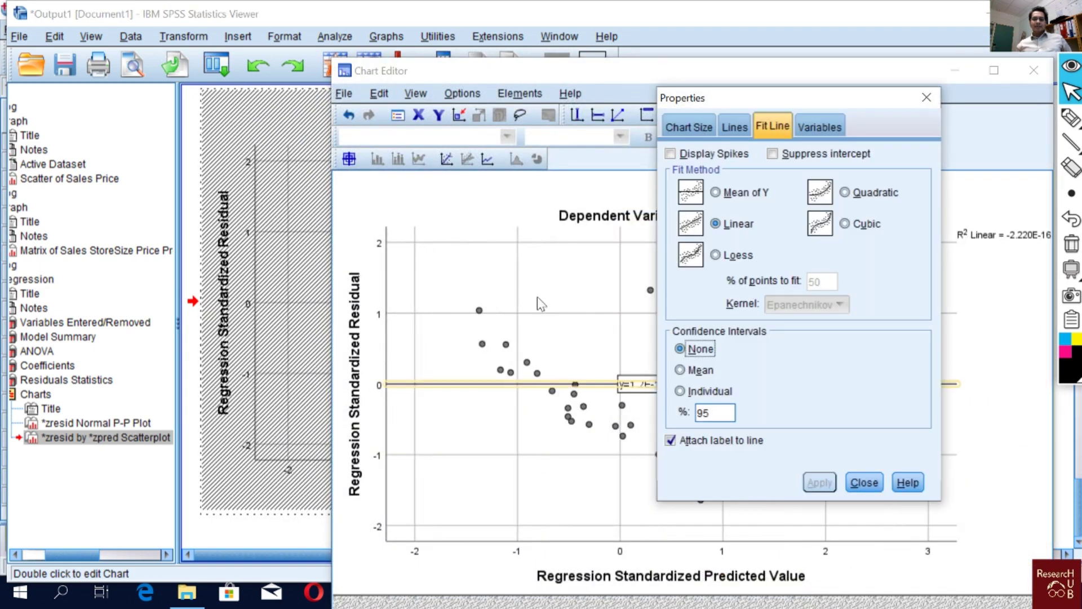
left_click(735, 226)
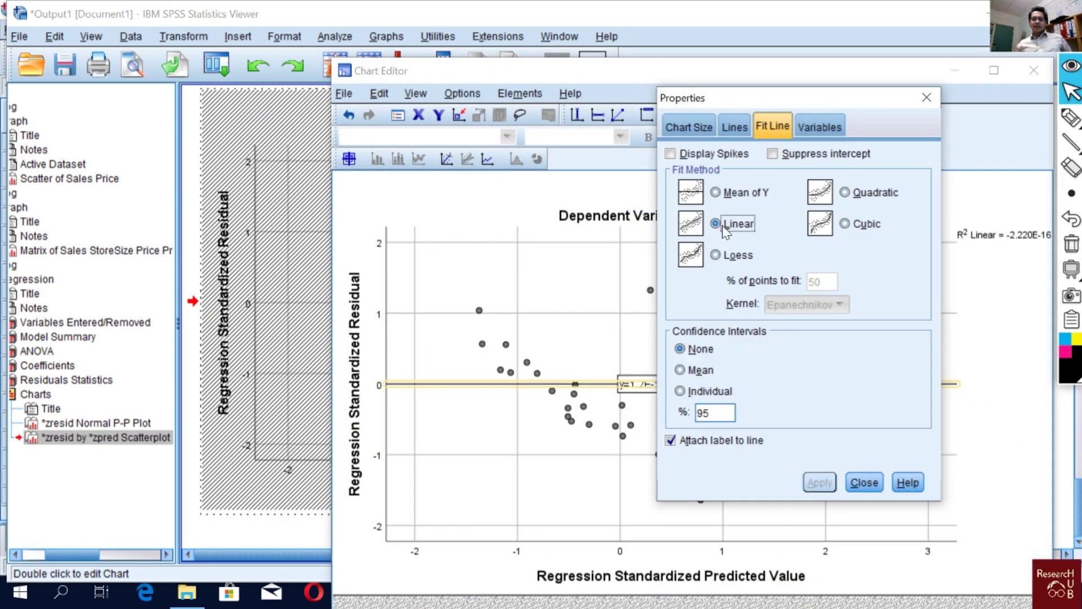
left_click(864, 483)
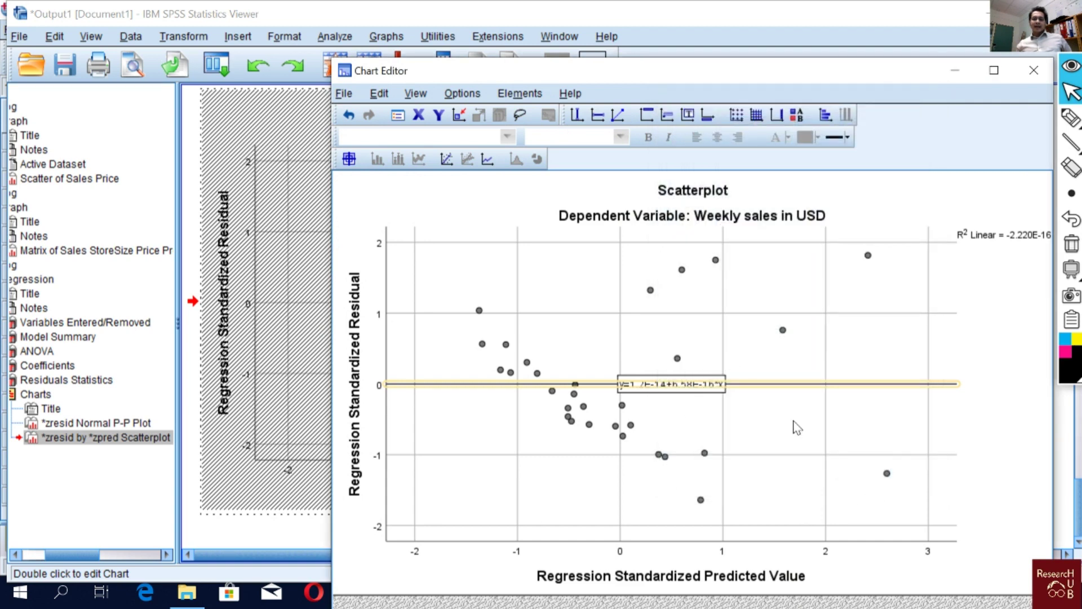
left_click(1023, 401)
key("alt+F4")
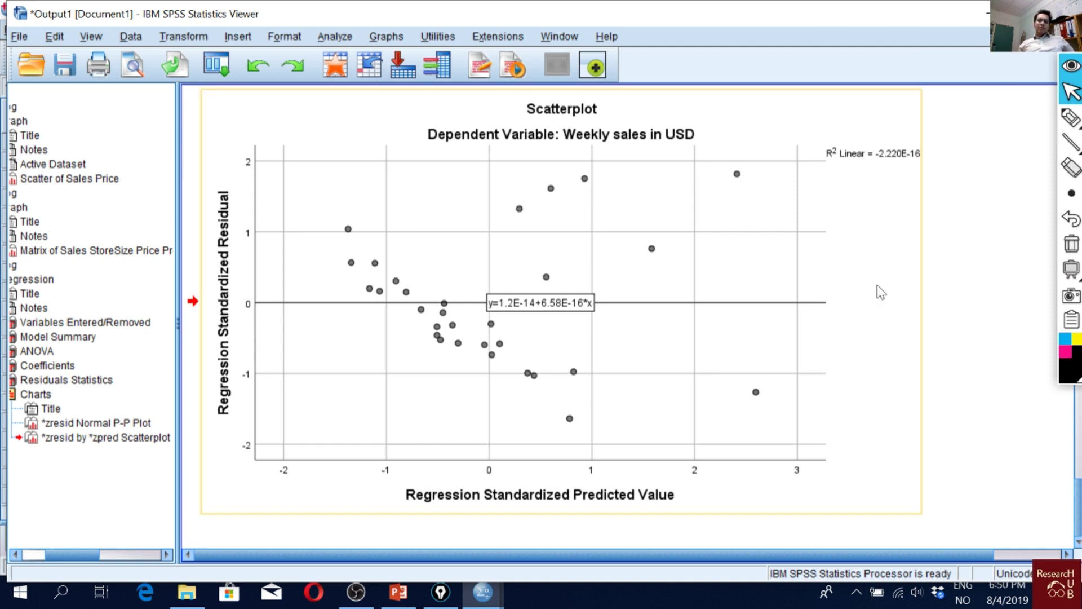
- Switch to the PowerPoint slide, highlight the assumption about zero expected mean error, and return to the SPSS sales data
key("alt+Tab")
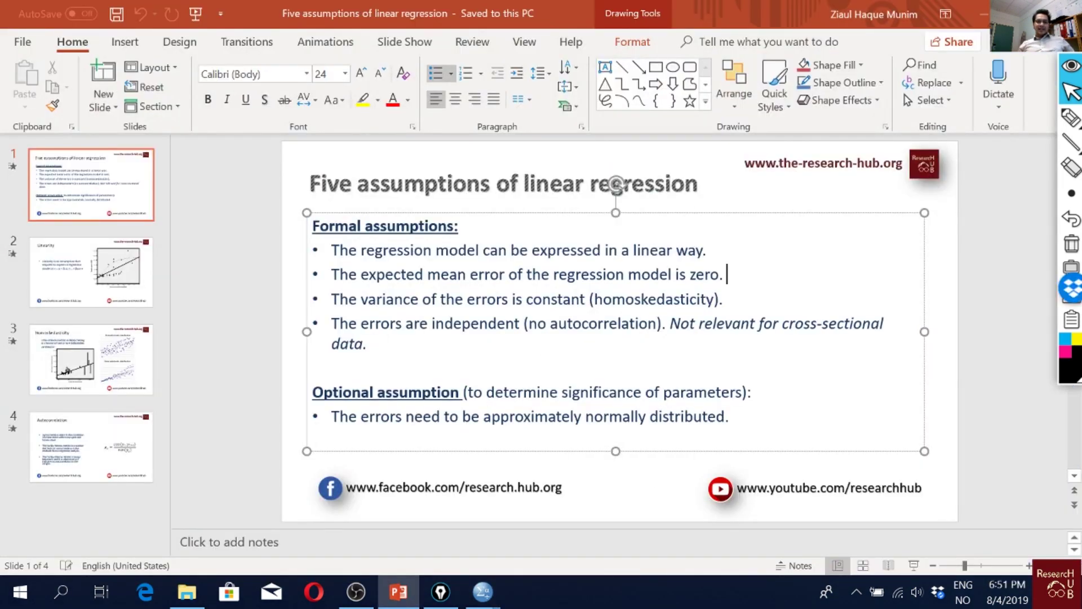
left_click_drag(727, 274, 332, 274)
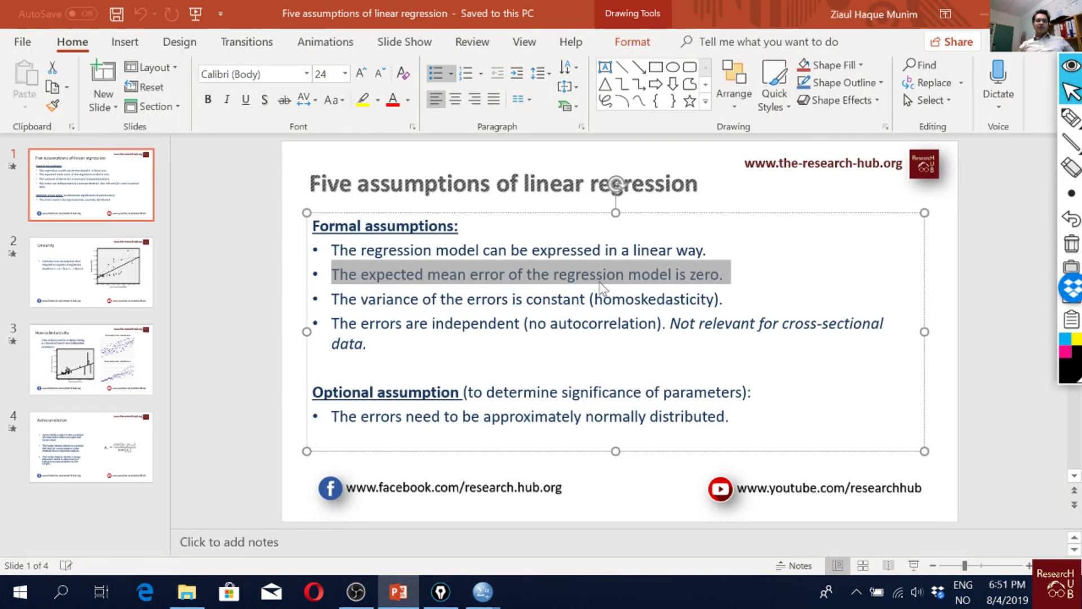
mouse_move(483, 592)
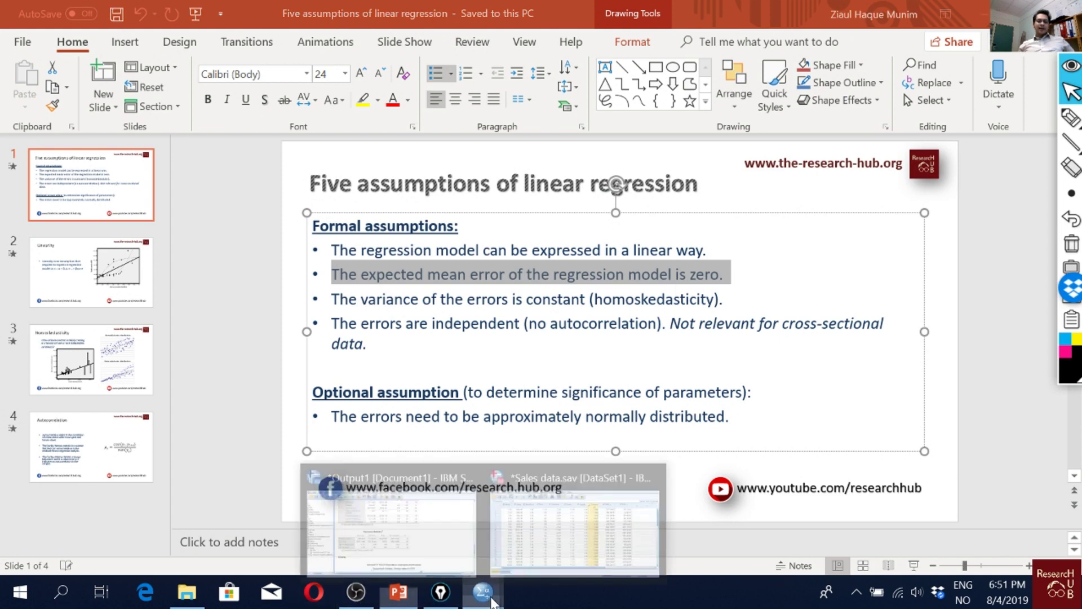
left_click(577, 530)
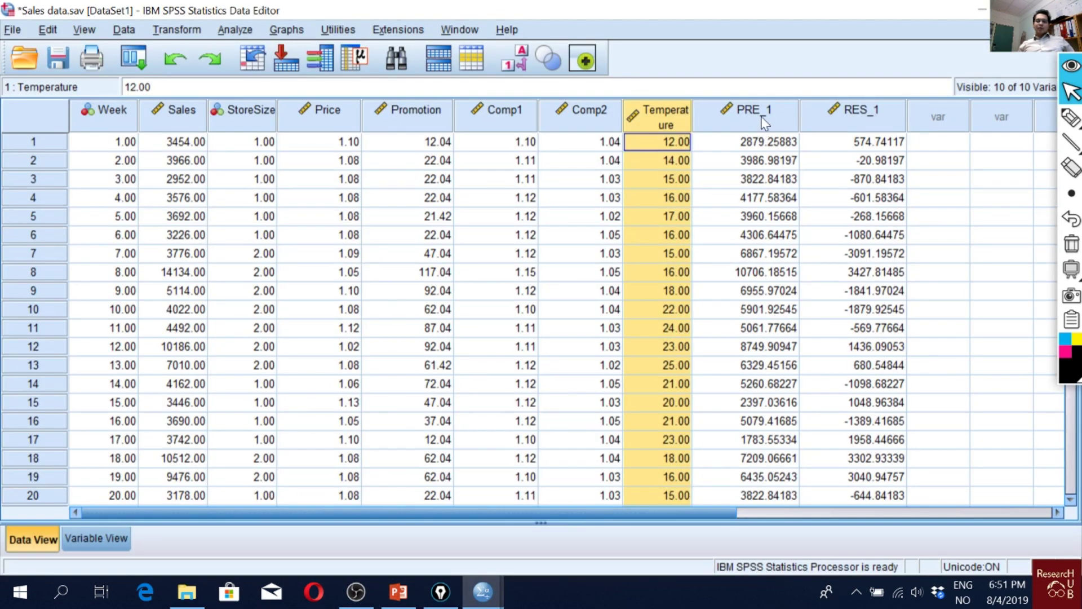
- Compare the saved predicted values PRE_1 and residuals RES_1 with the actual Sales values for weeks 1 to 3
left_click(764, 118)
left_click(859, 112)
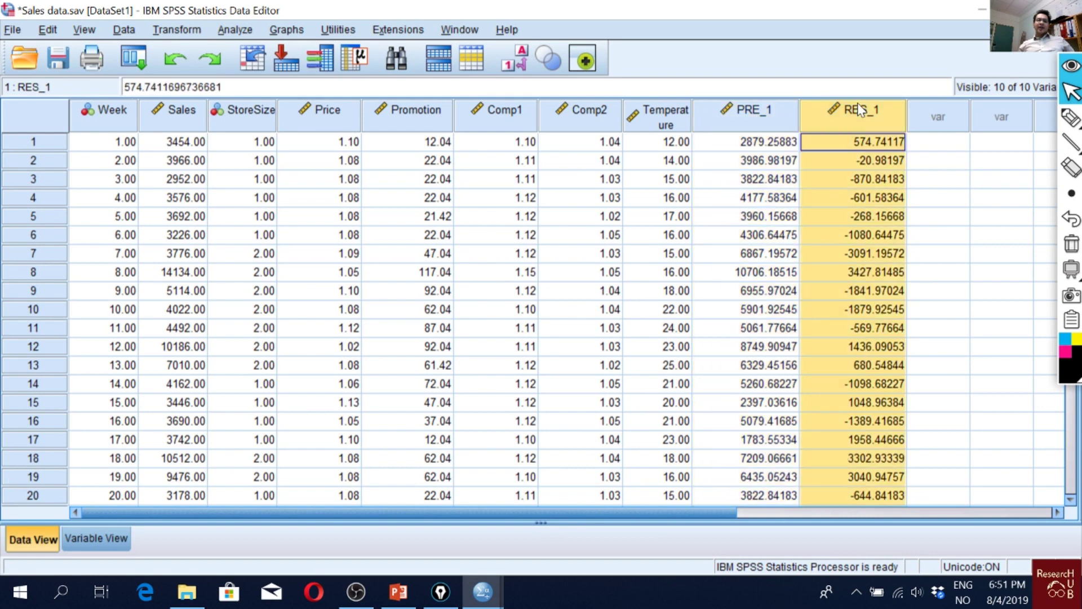
left_click(872, 143)
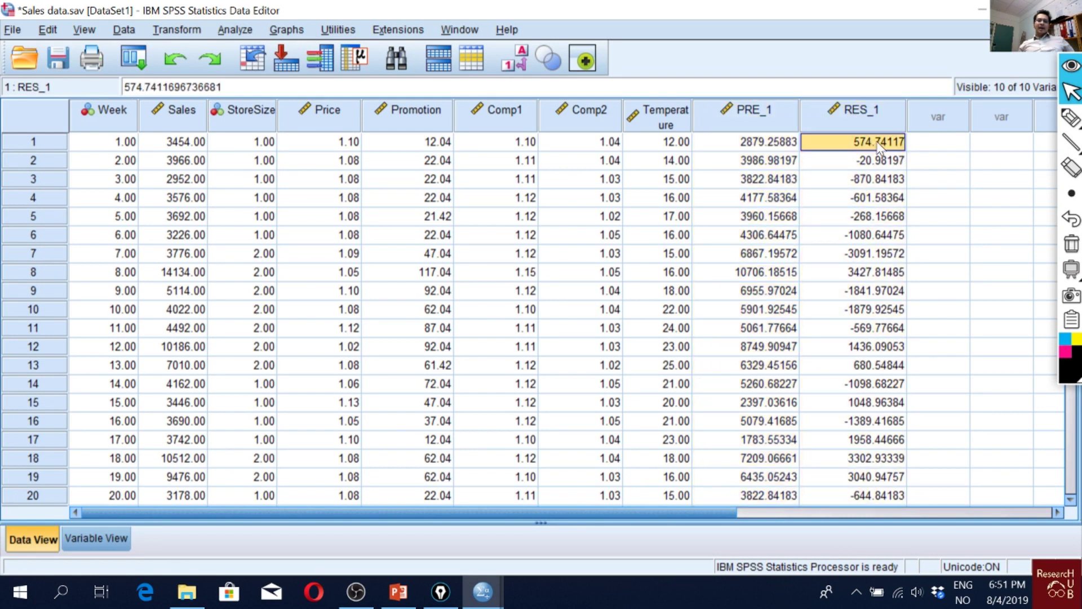
left_click_drag(877, 145, 772, 148)
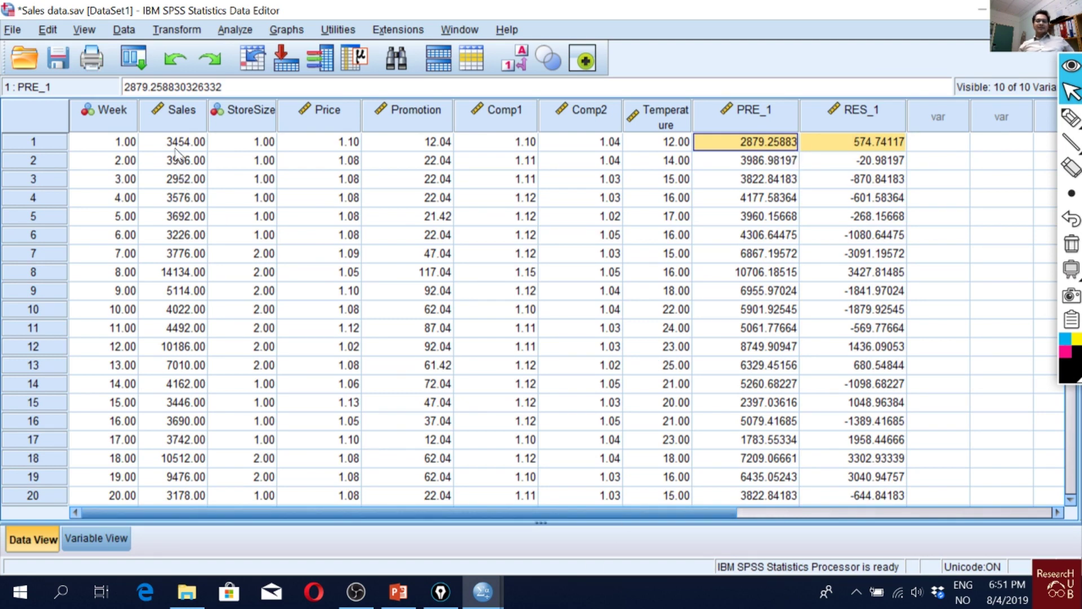
left_click(872, 161)
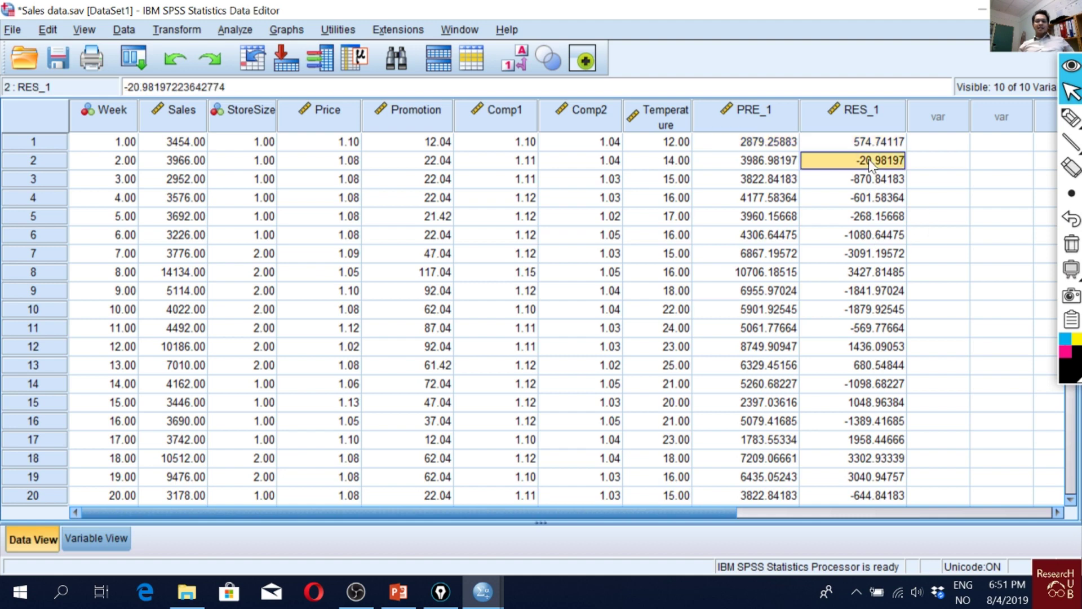
left_click(773, 164)
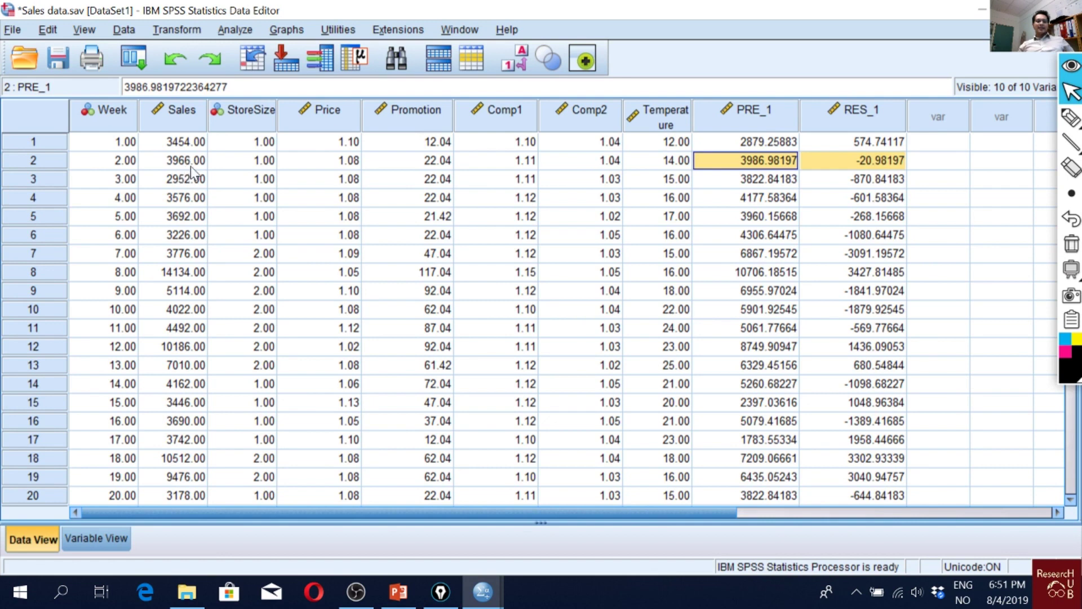
left_click_drag(767, 178, 866, 179)
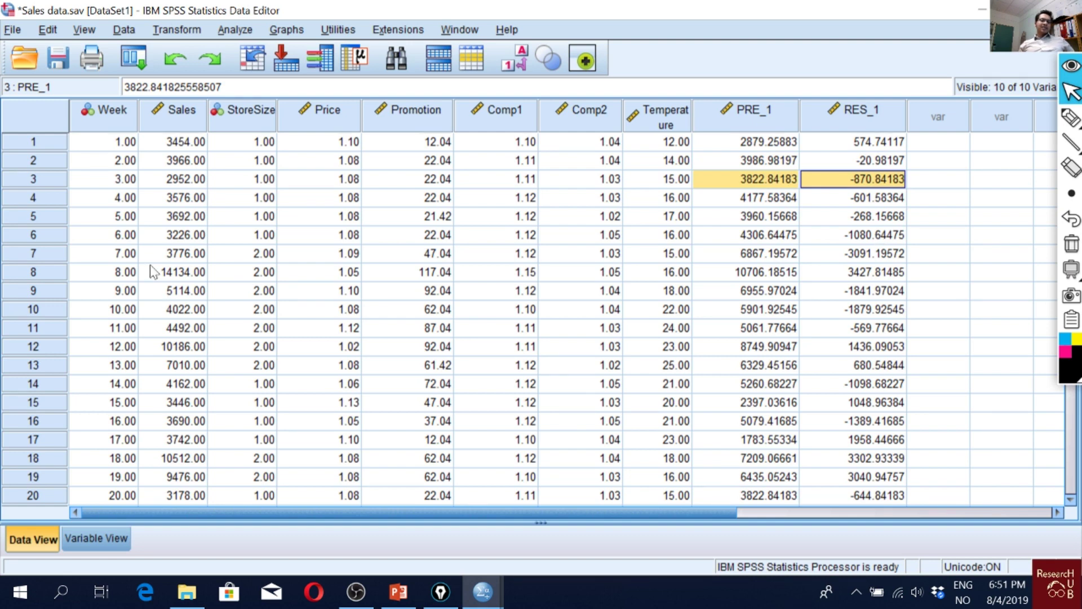
left_click(181, 184)
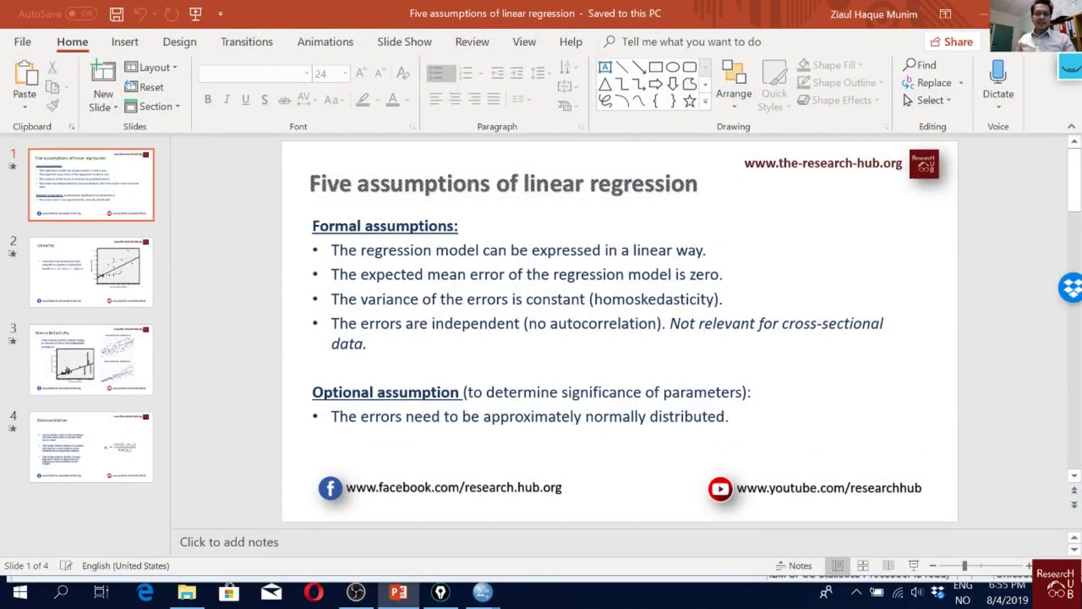
- Revisit the zero expected mean error assumption on the PowerPoint slide before going back to the saved residuals in SPSS
left_click_drag(724, 274, 332, 275)
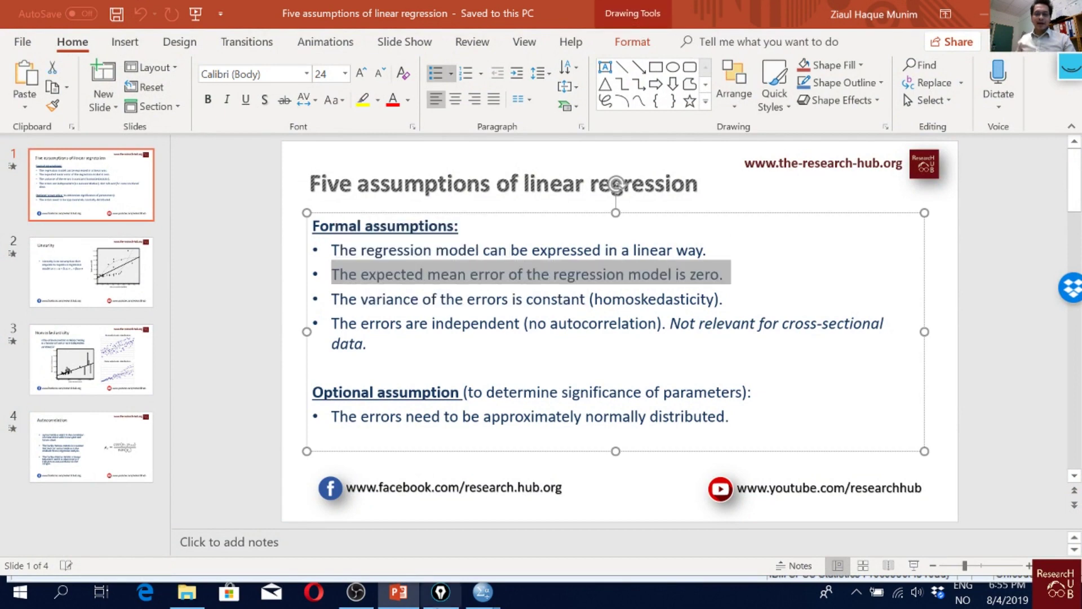
left_click(482, 592)
left_click(558, 527)
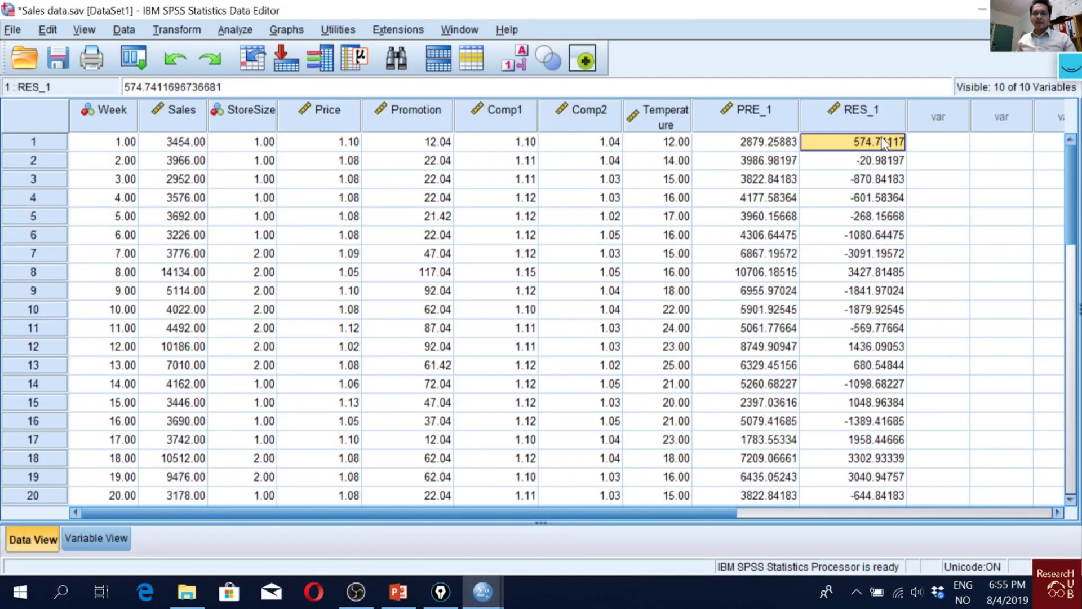
- Copy the RES_1 residuals of all 30 weeks and paste them into column A of a new blank Excel workbook
left_click_drag(877, 160, 861, 393)
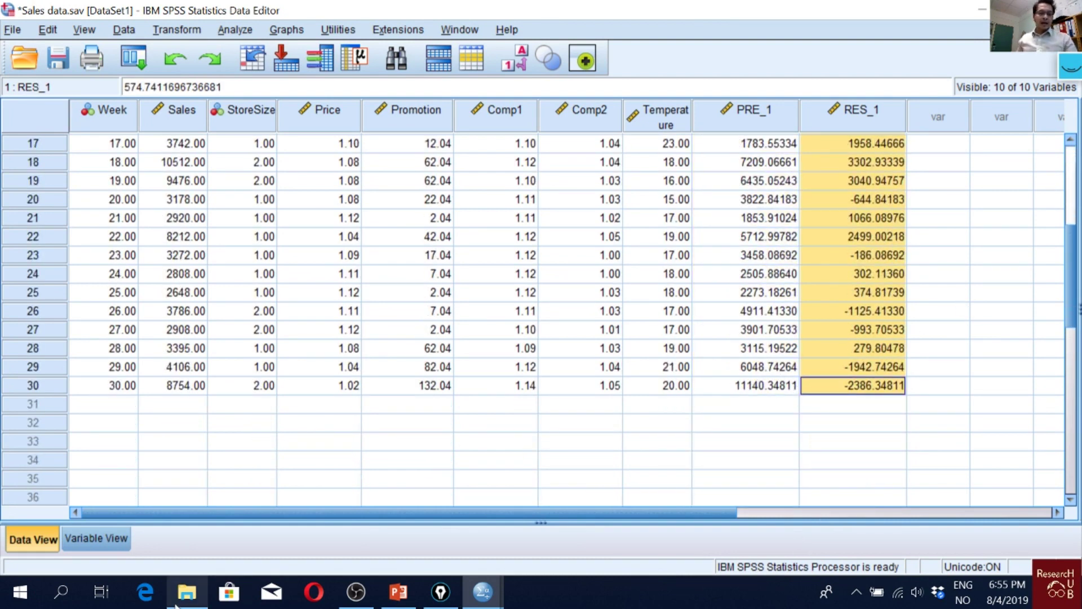
left_click(61, 591)
type("exce")
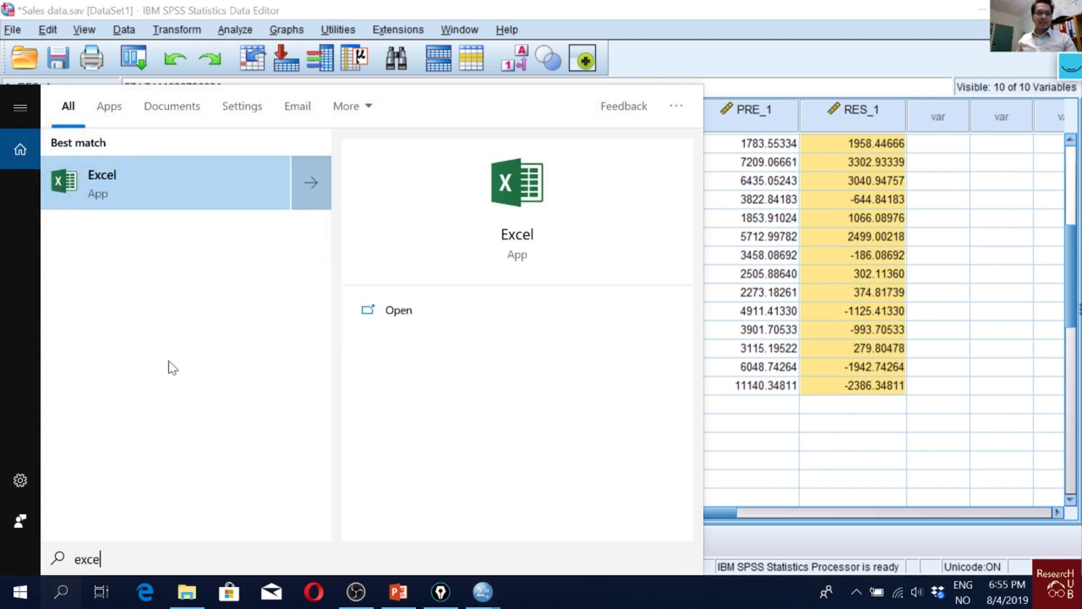
left_click(168, 178)
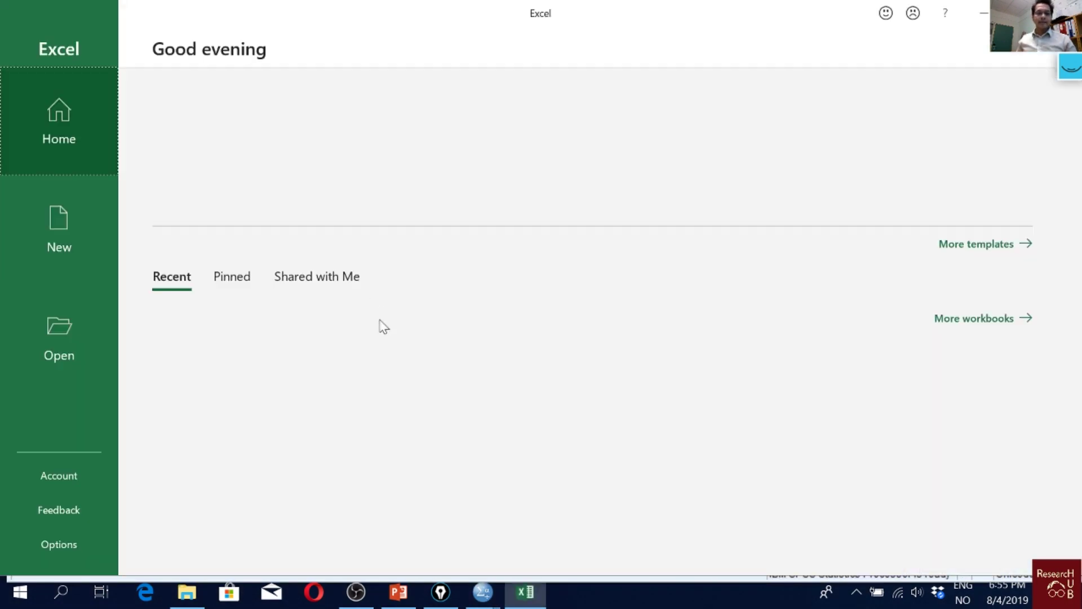
left_click(209, 133)
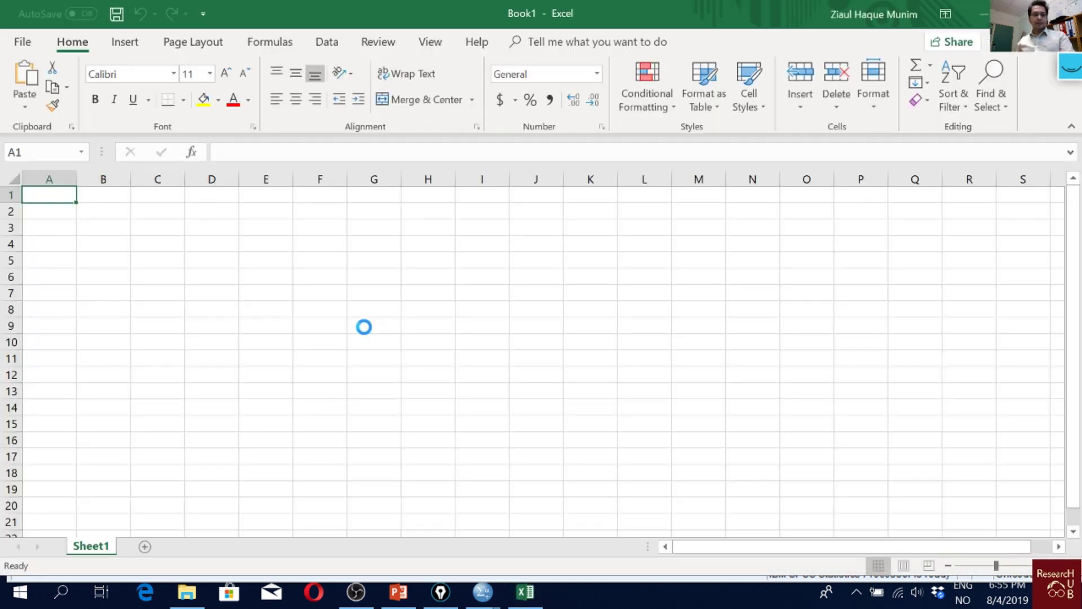
key("ctrl+v")
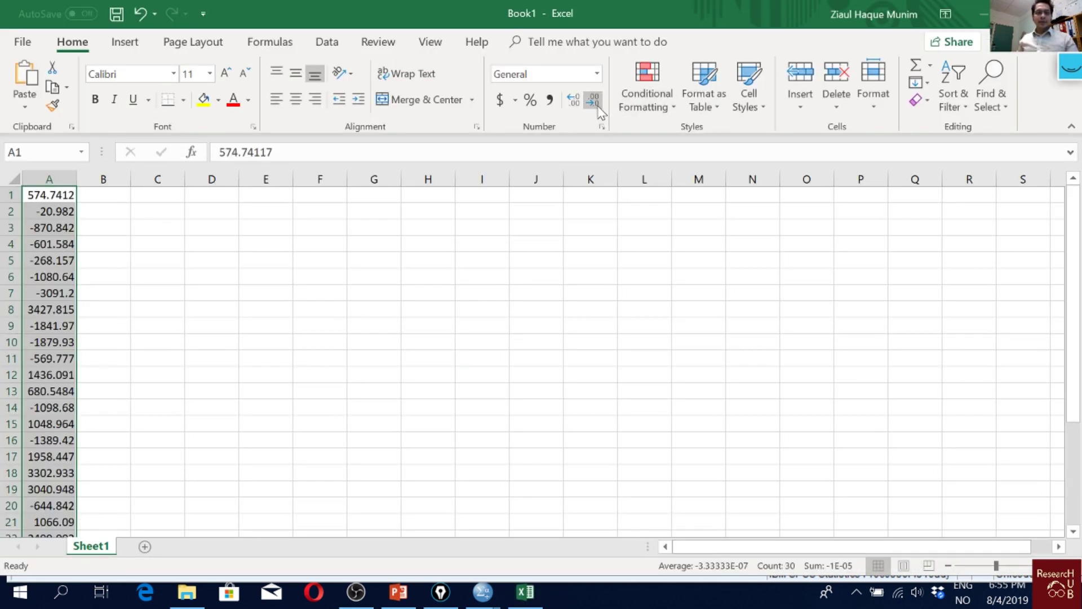
- Display the pasted residuals in column A as whole numbers without decimals
left_click(593, 99)
left_click(593, 100)
left_click(593, 99)
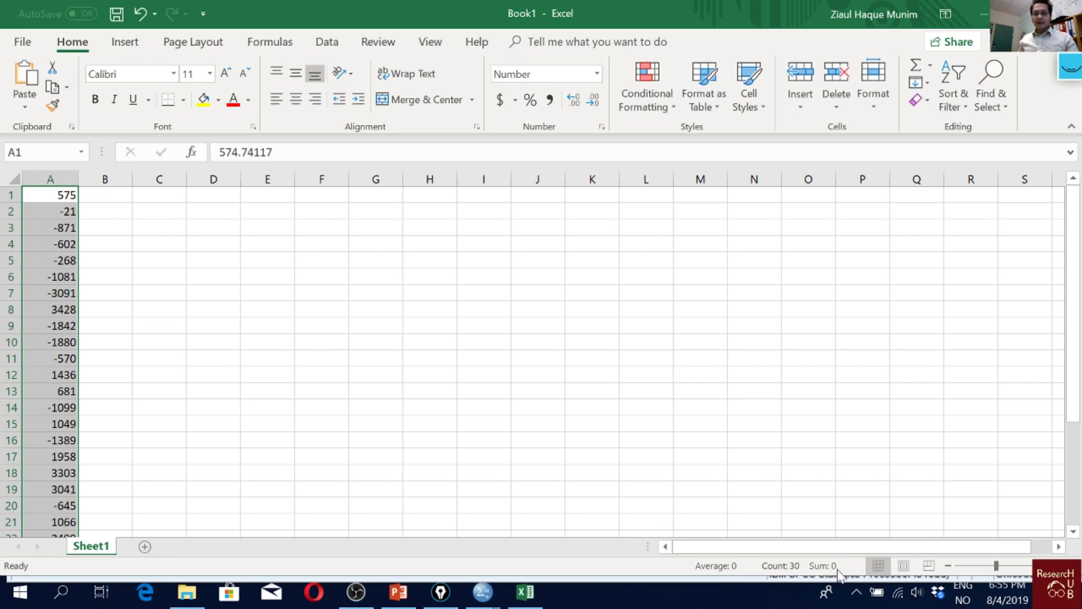
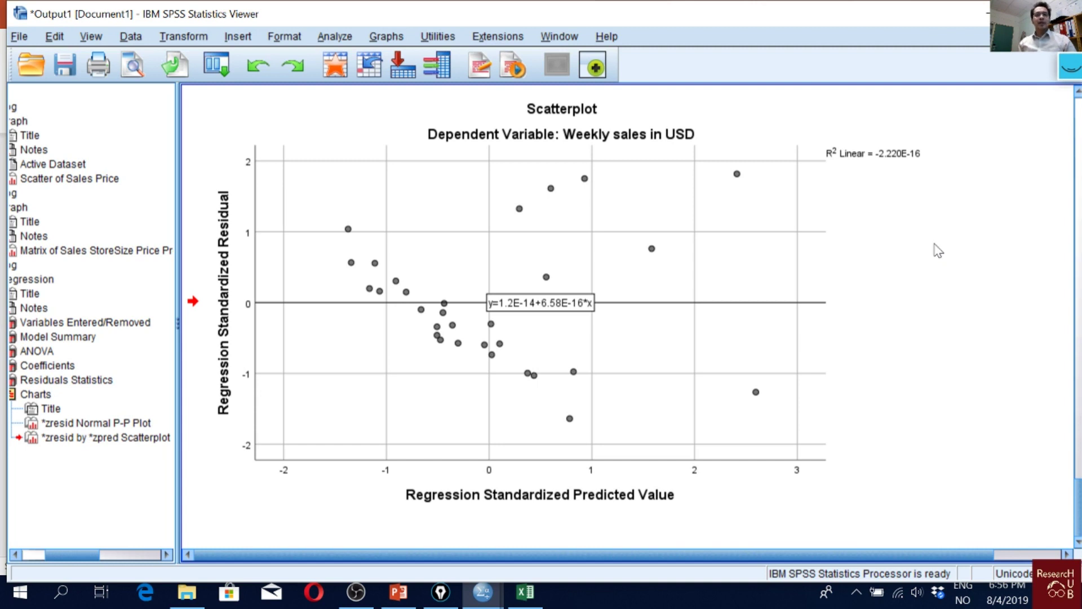
- Review the SPSS residual scatterplot against the saved PRE_1 and RES_1 columns in the sales data
left_click(879, 277)
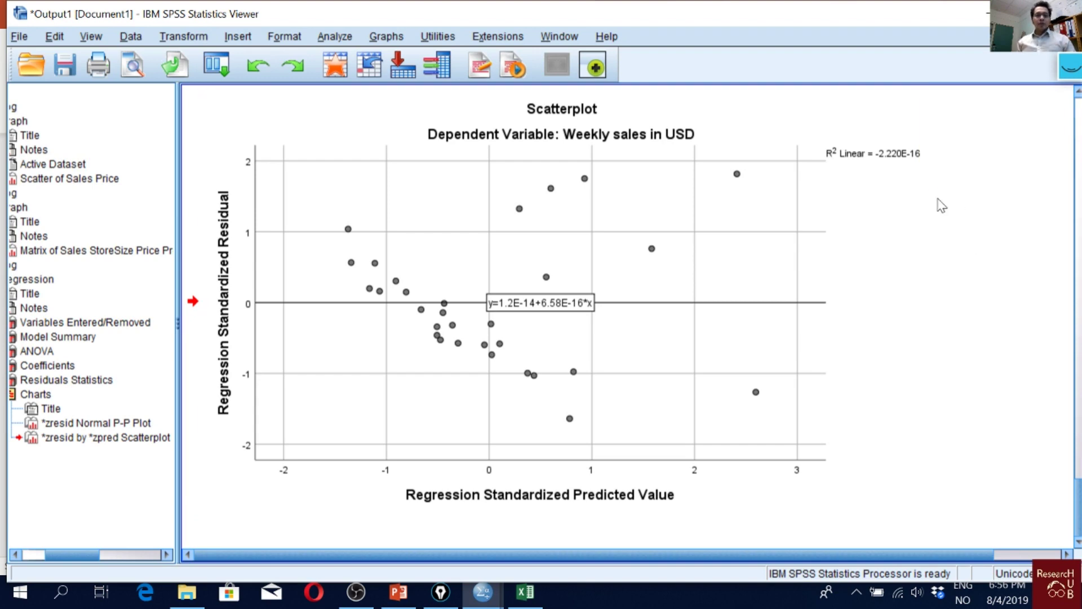
mouse_move(483, 592)
left_click(584, 512)
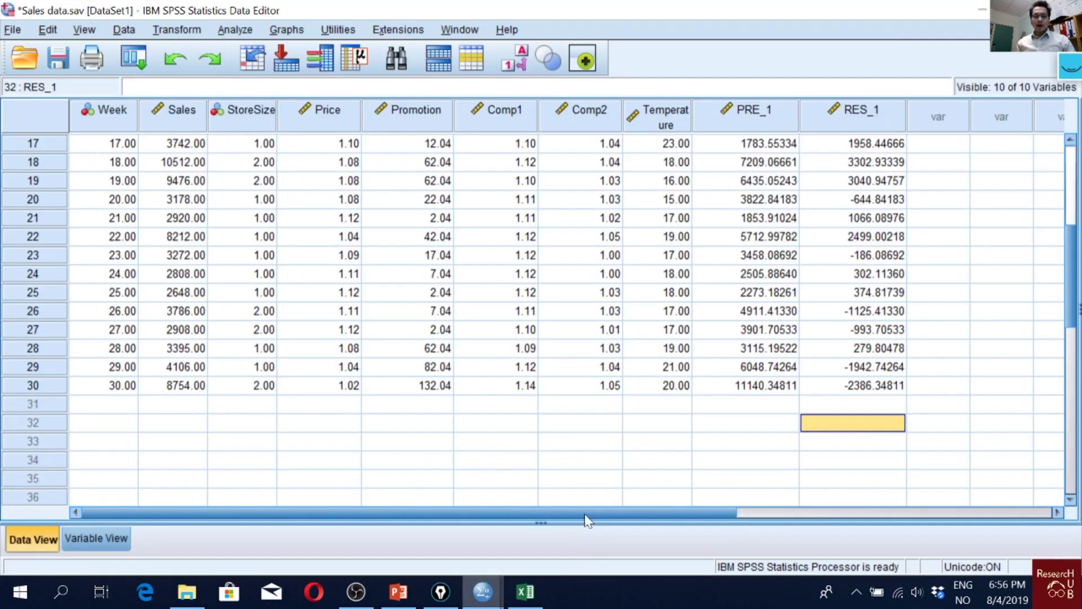
left_click(871, 118)
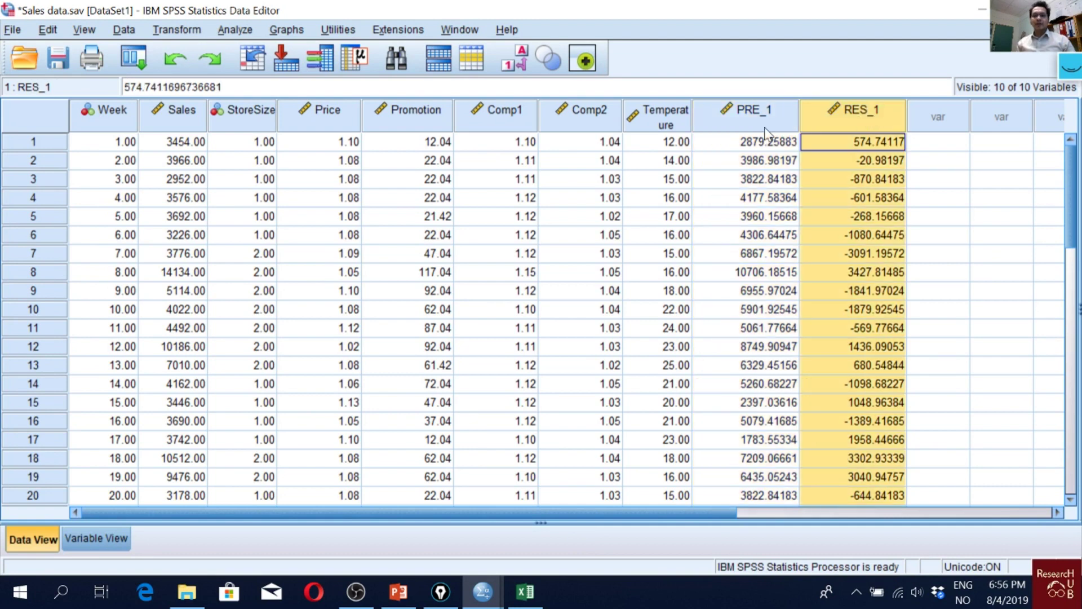
left_click(781, 127)
left_click(852, 110)
left_click(772, 115)
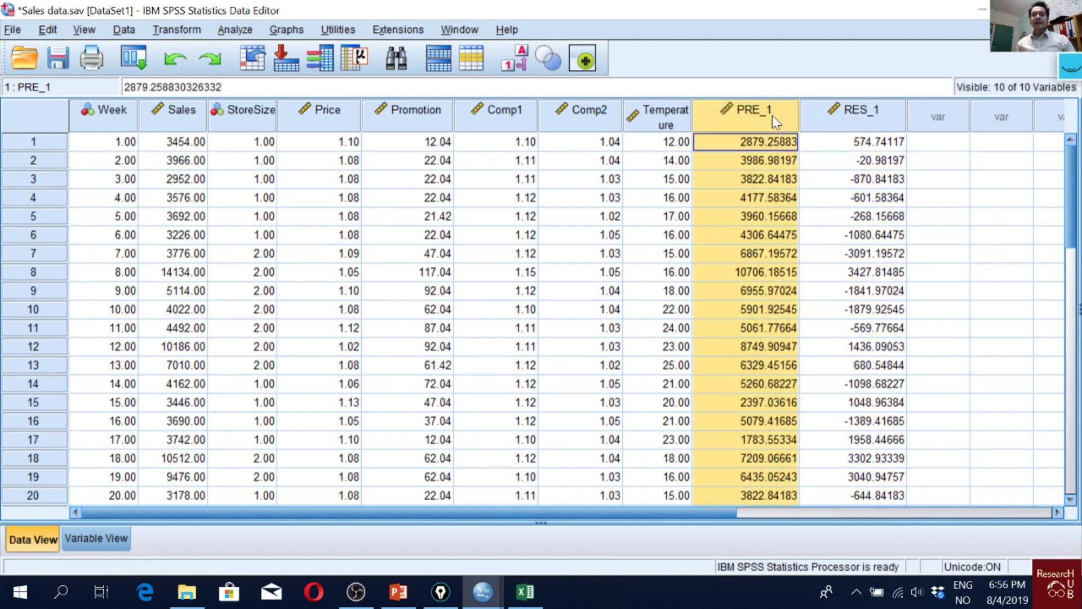
left_click(850, 105)
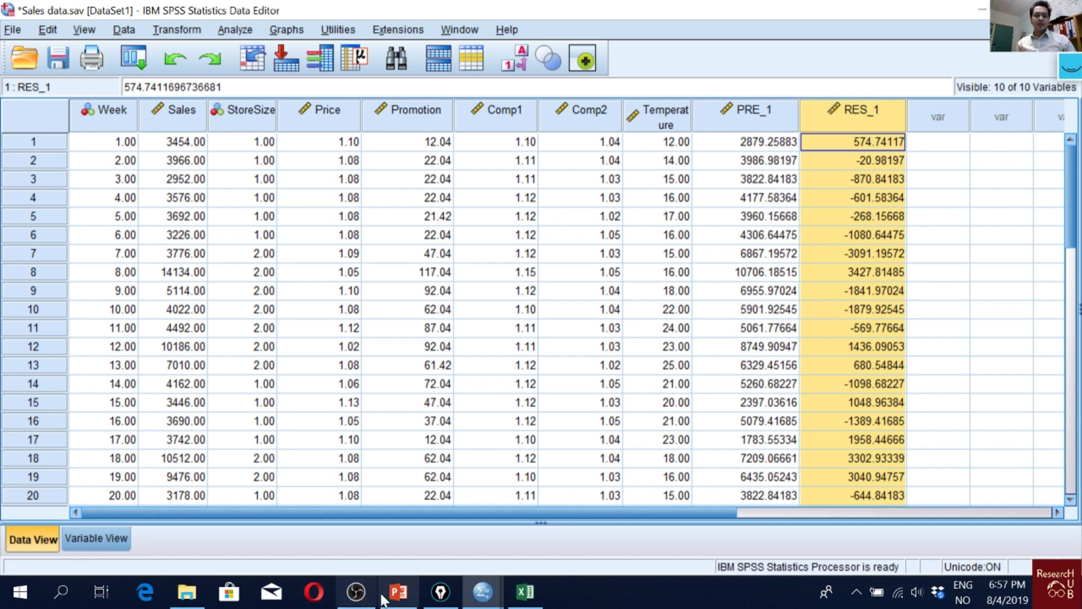
left_click(525, 591)
mouse_move(483, 592)
left_click(626, 496)
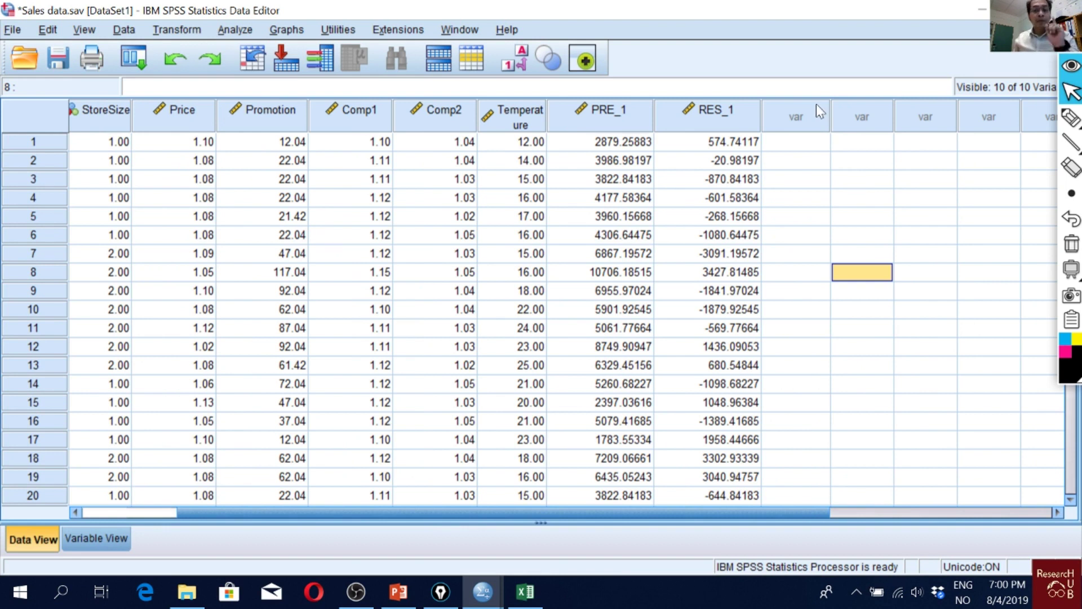
- Compute a new variable named sqres as the squared residuals, using the expression RES_1 * RES_1
left_click(741, 122)
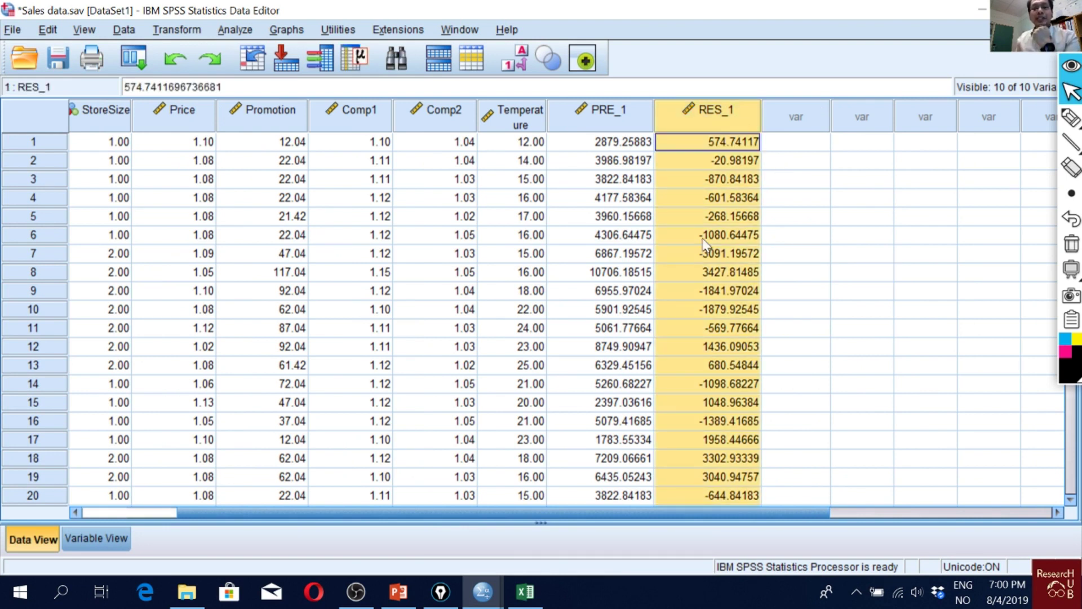
left_click(234, 29)
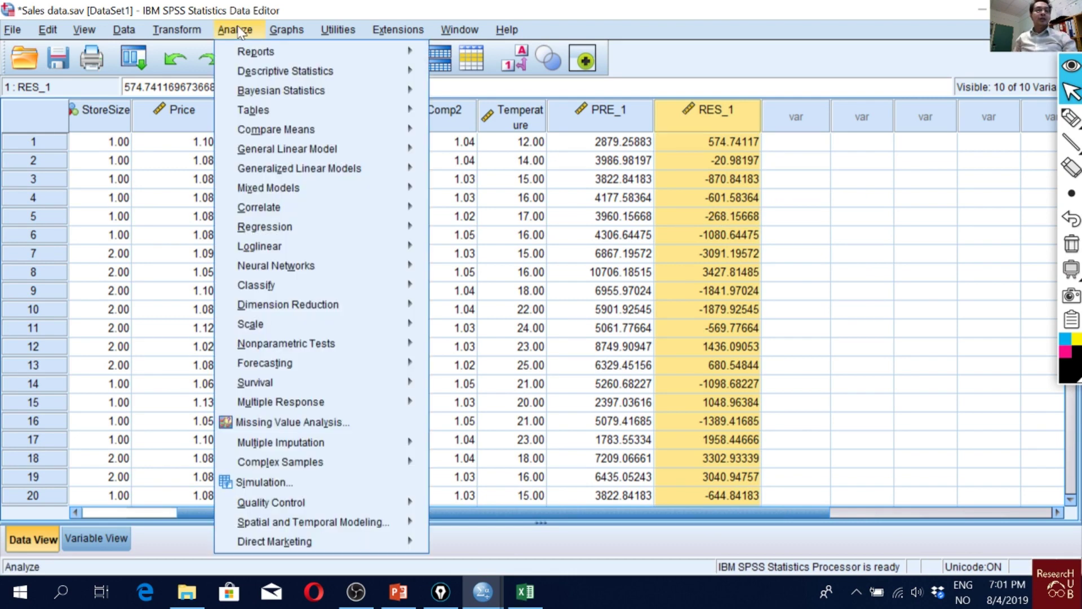
mouse_move(181, 34)
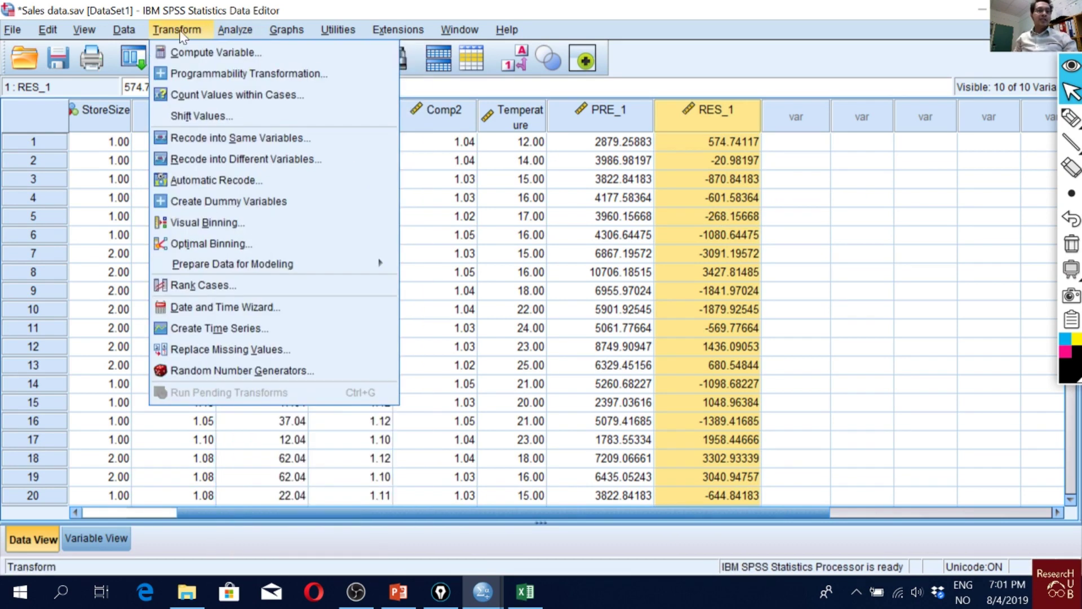
left_click(200, 53)
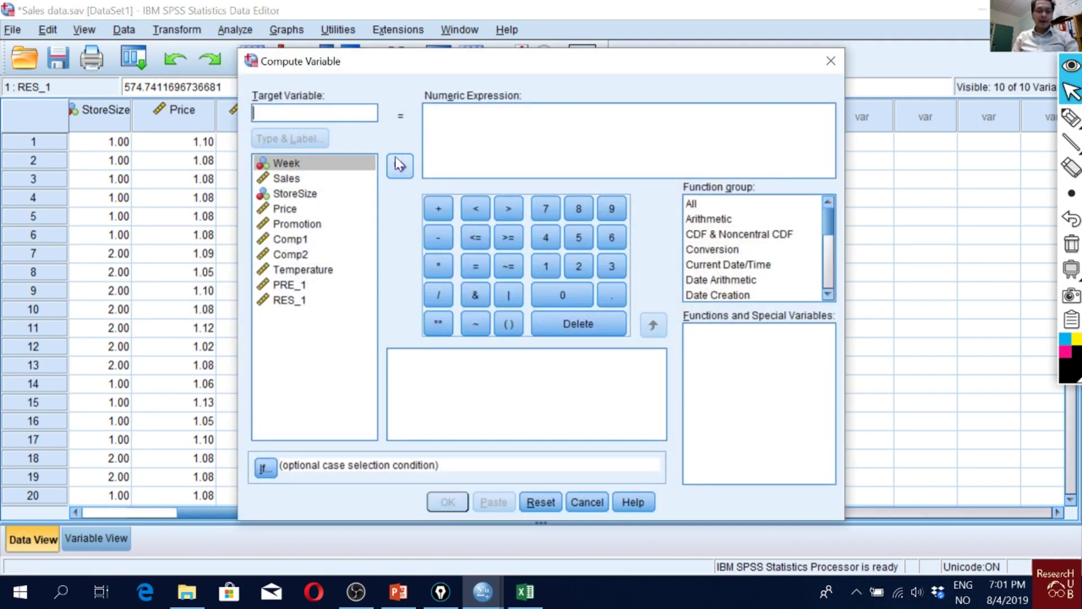
type("sqres")
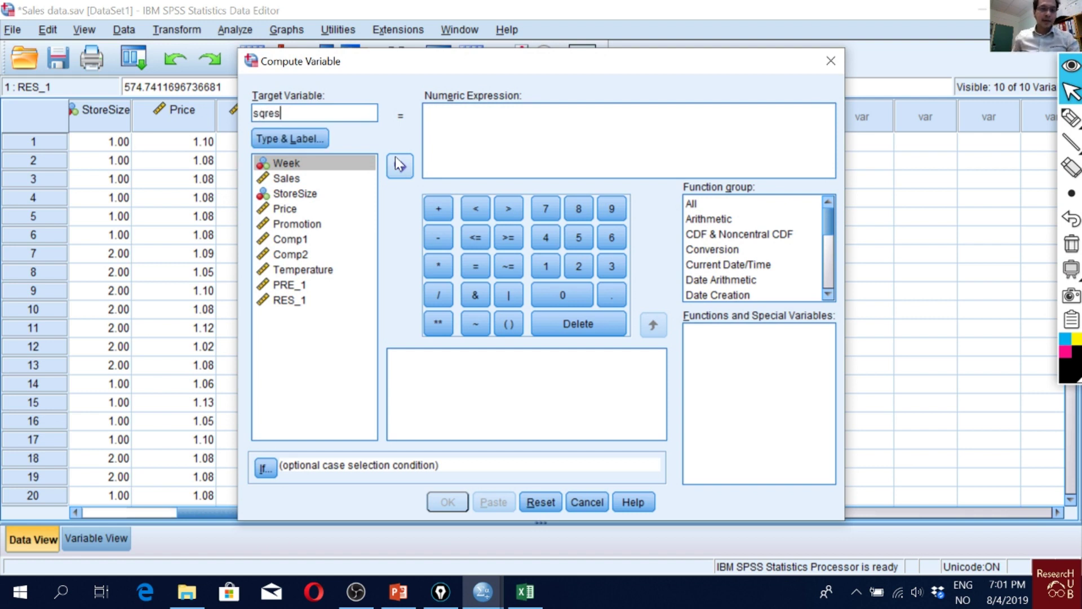
left_click(301, 305)
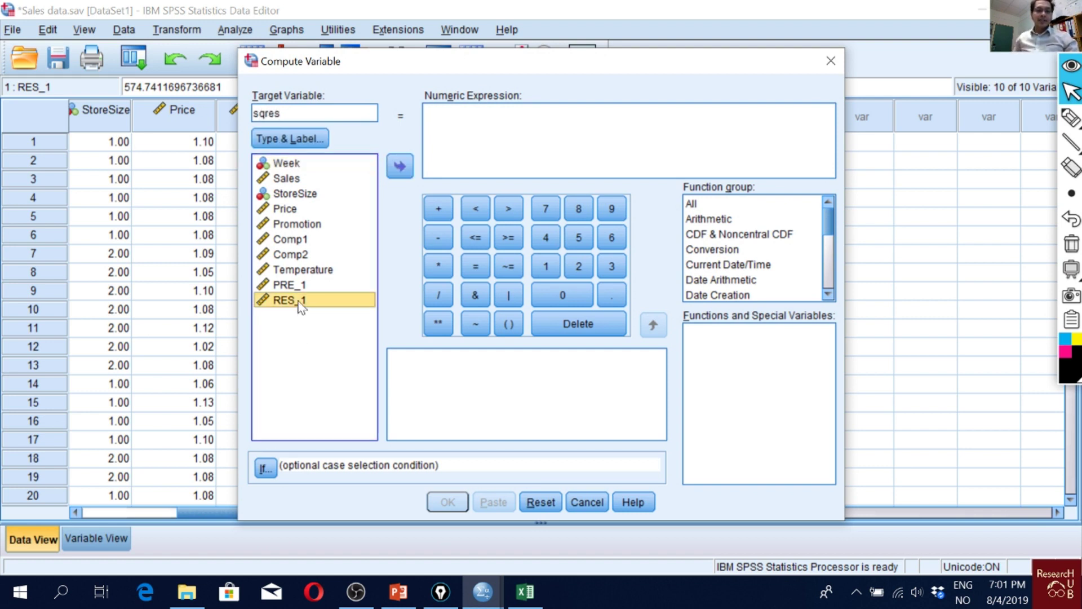
double_click(300, 305)
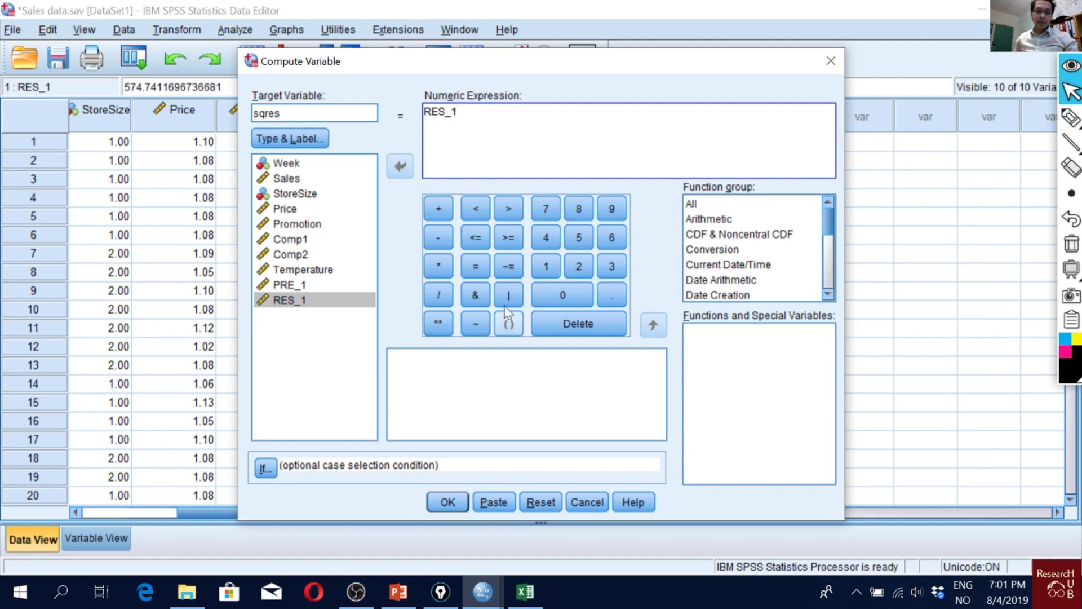
left_click(438, 266)
left_click(304, 303)
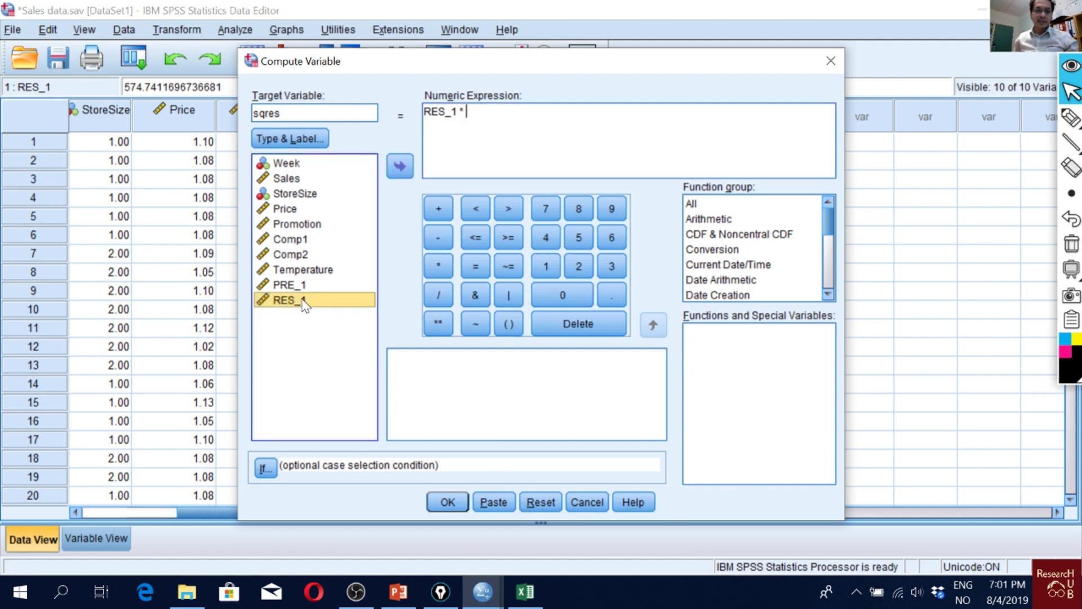
double_click(304, 302)
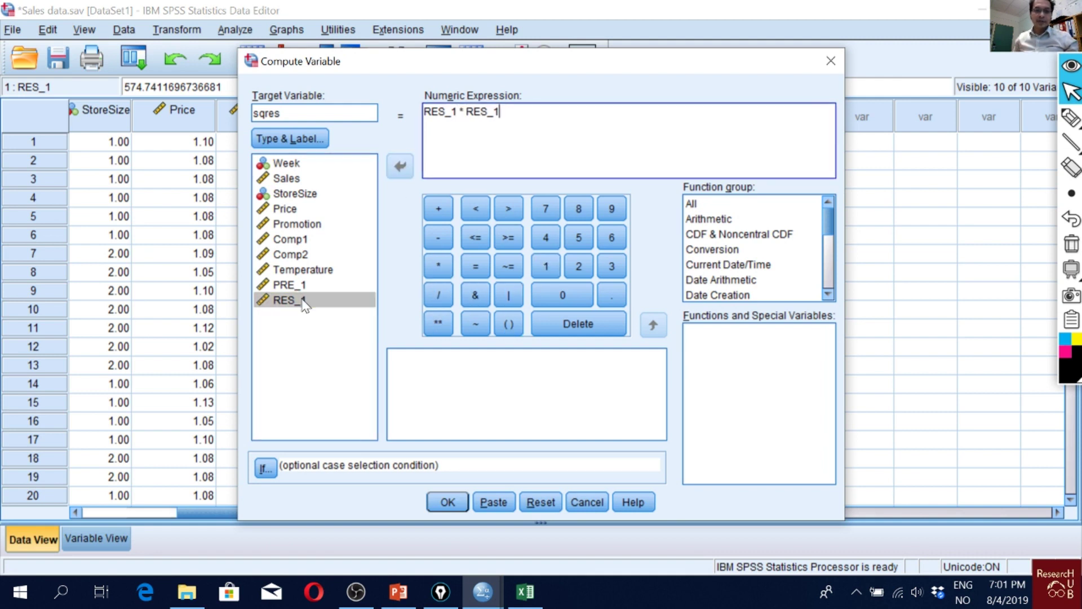
left_click(444, 502)
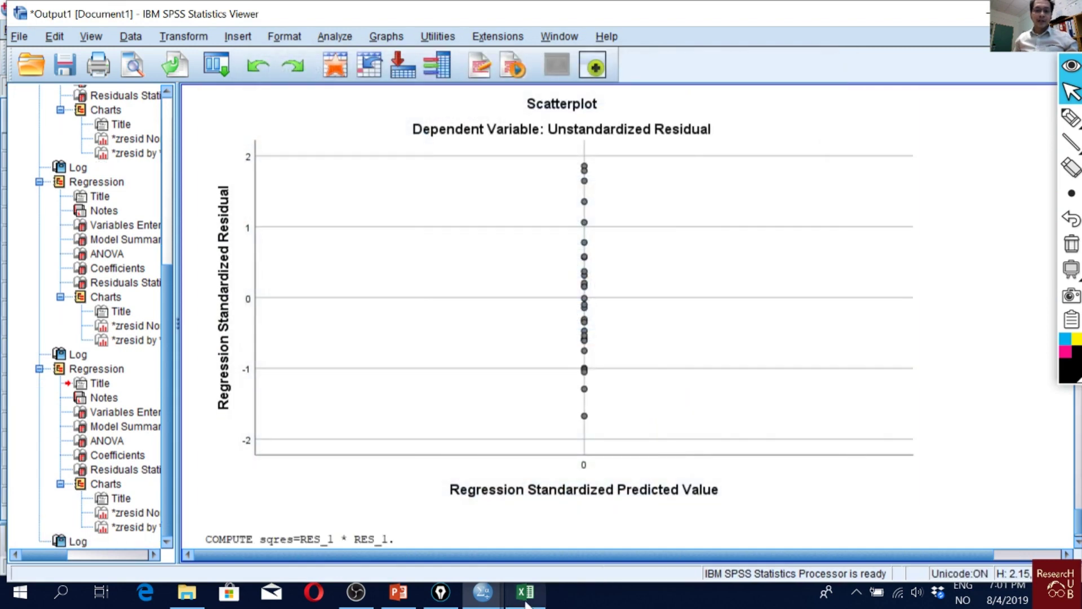
- Set up a linear regression on the sales data with sqres as dependent and StoreSize, Price, Promotion, Comp1, Comp2 and Temperature as independents
left_click(569, 508)
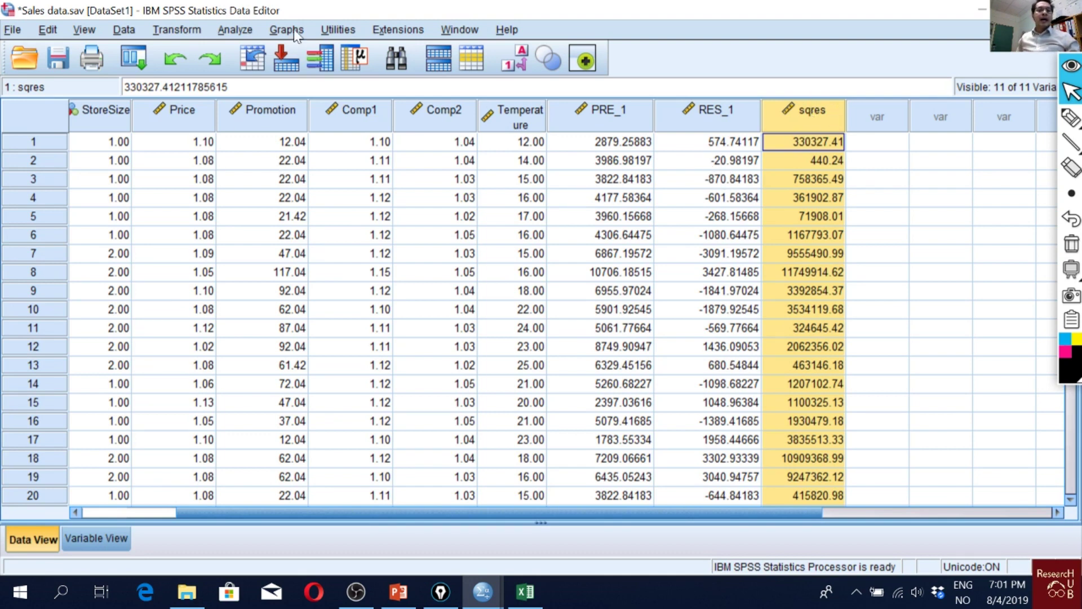
left_click(238, 33)
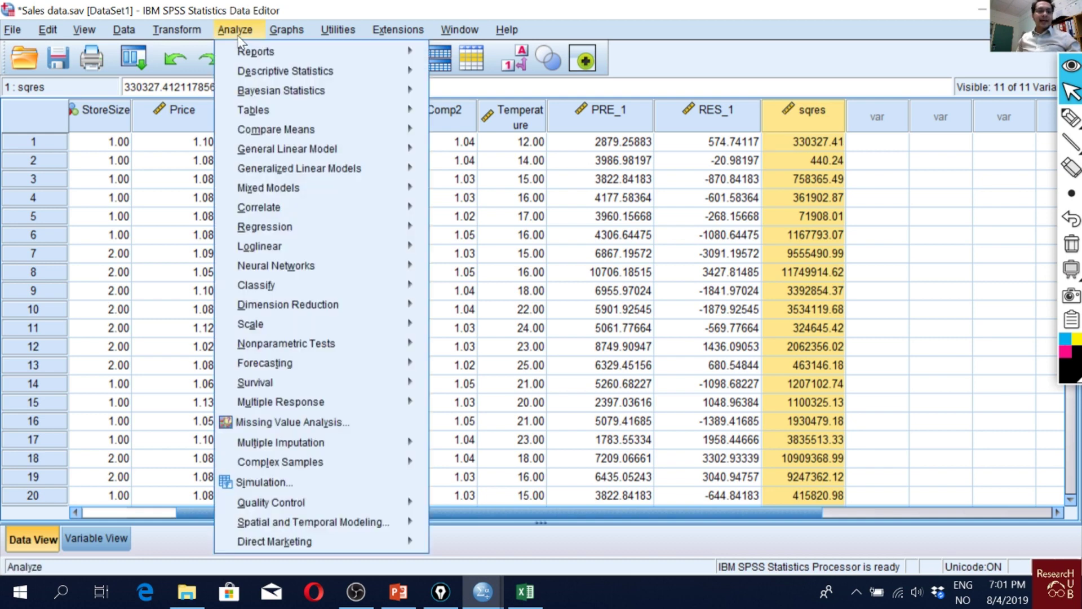
mouse_move(294, 231)
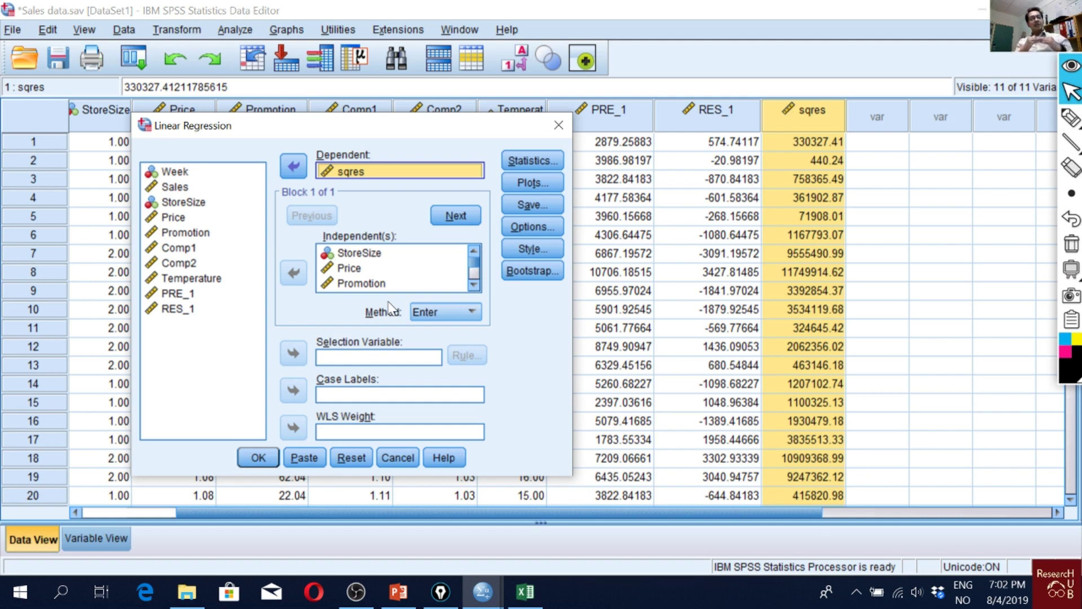
left_click(401, 177)
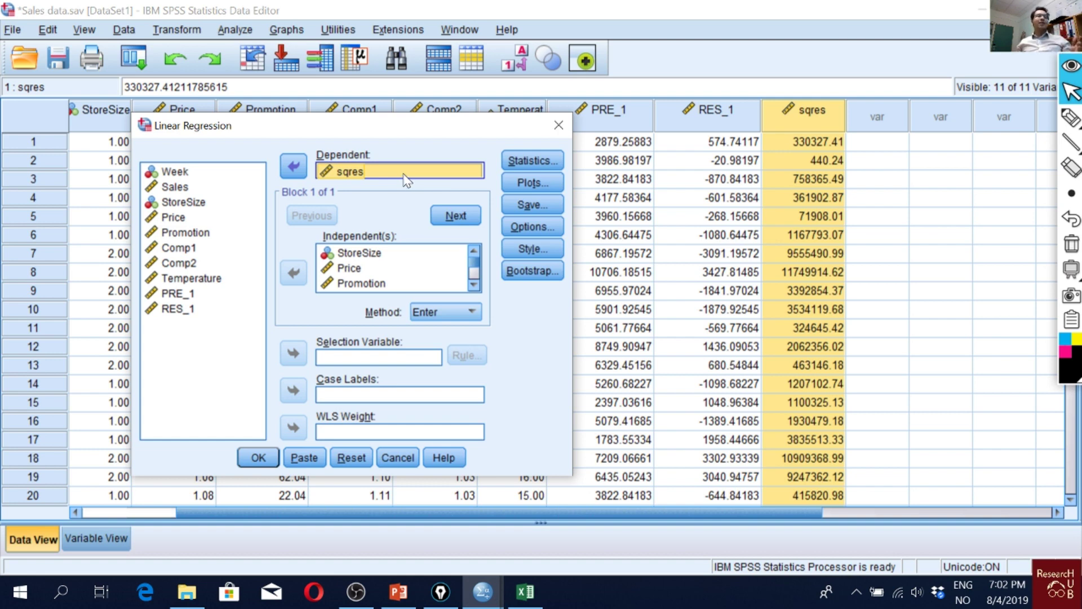
- Handwrite the criterion "P>0.05" in black on screen beside the Linear Regression dialog
mouse_move(1072, 143)
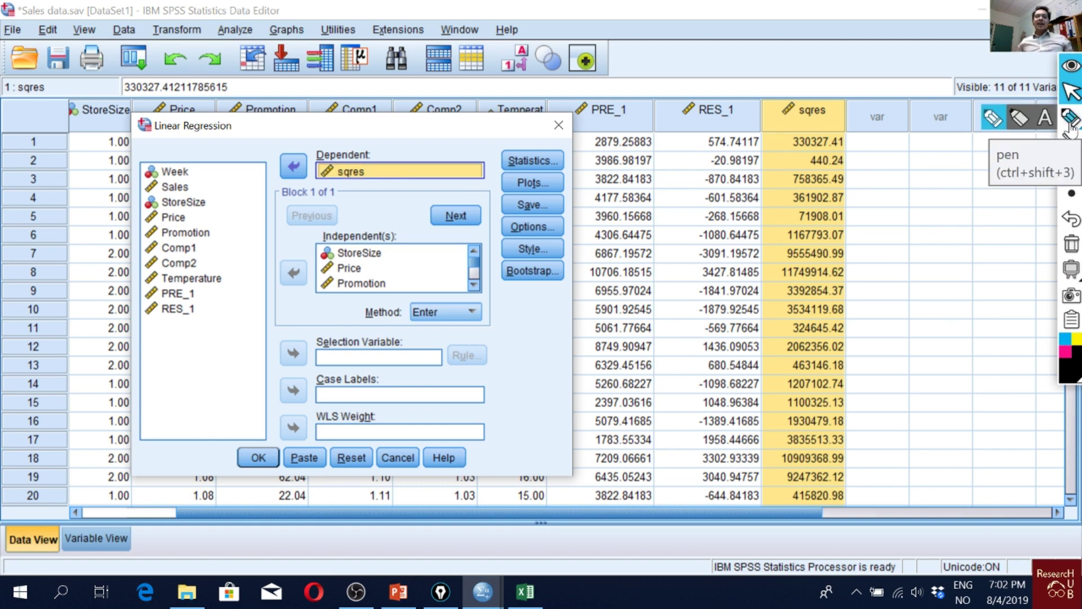
left_click(1070, 118)
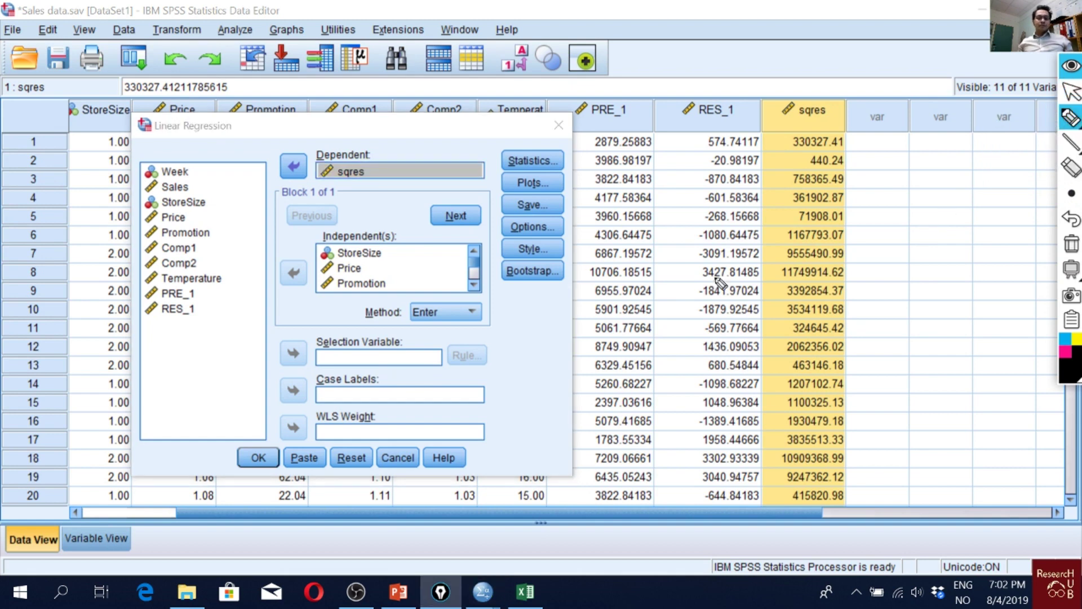
mouse_move(673, 254)
left_mouse_down()
mouse_move(674, 293)
mouse_move(685, 255)
mouse_move(673, 271)
mouse_move(725, 270)
mouse_move(682, 309)
left_mouse_up()
mouse_move(754, 257)
left_mouse_down()
mouse_move(734, 281)
mouse_move(755, 258)
mouse_move(788, 260)
mouse_move(854, 213)
mouse_move(861, 251)
mouse_move(842, 276)
left_mouse_up()
left_click(766, 256)
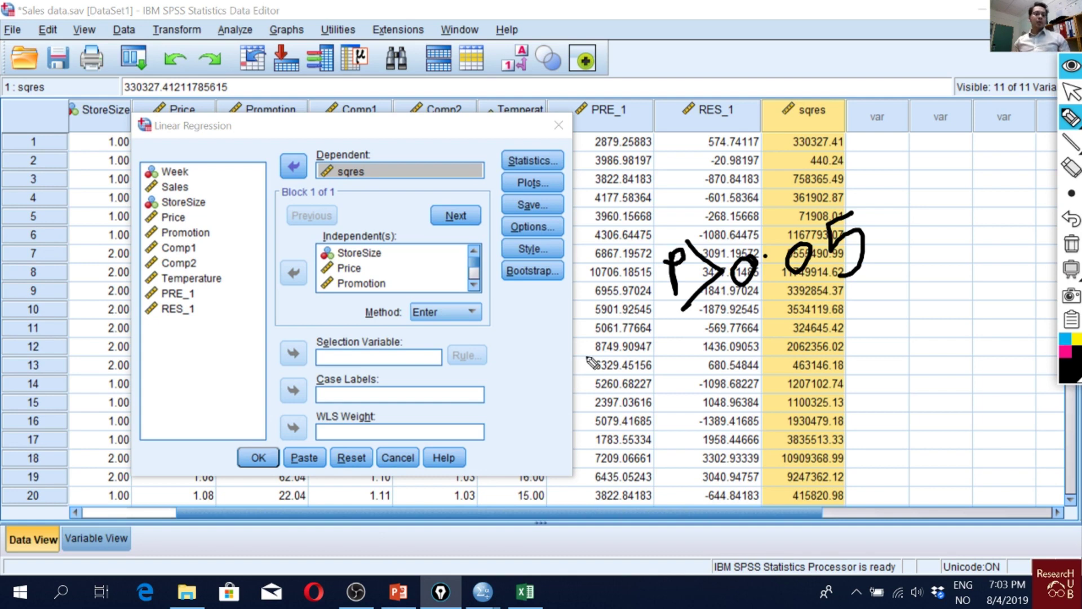
key("ctrl+F1")
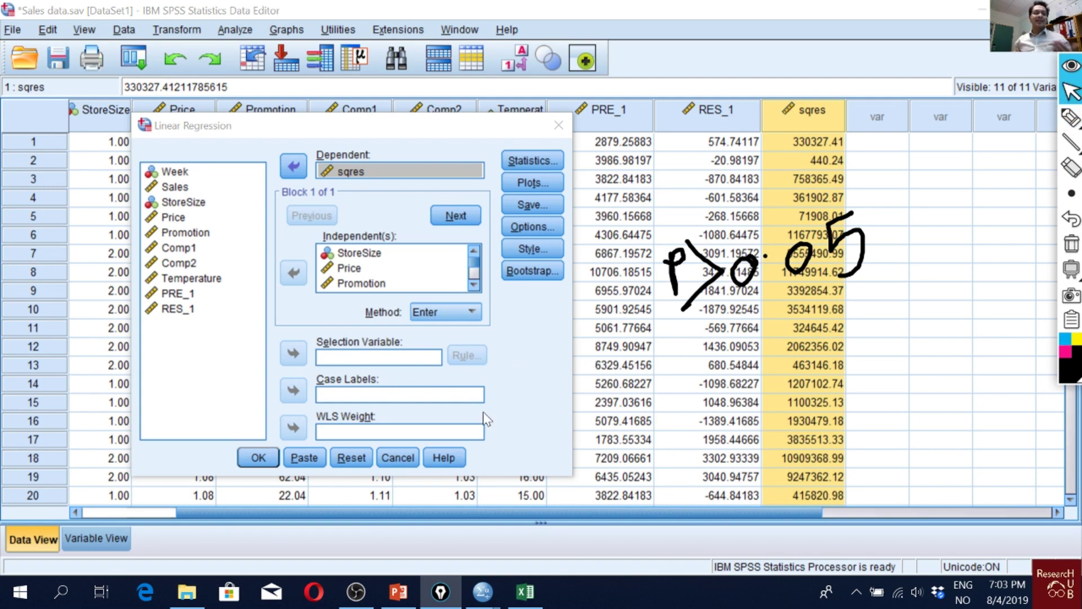
- Run the sqres regression and examine the significance value in its ANOVA table
left_click(259, 458)
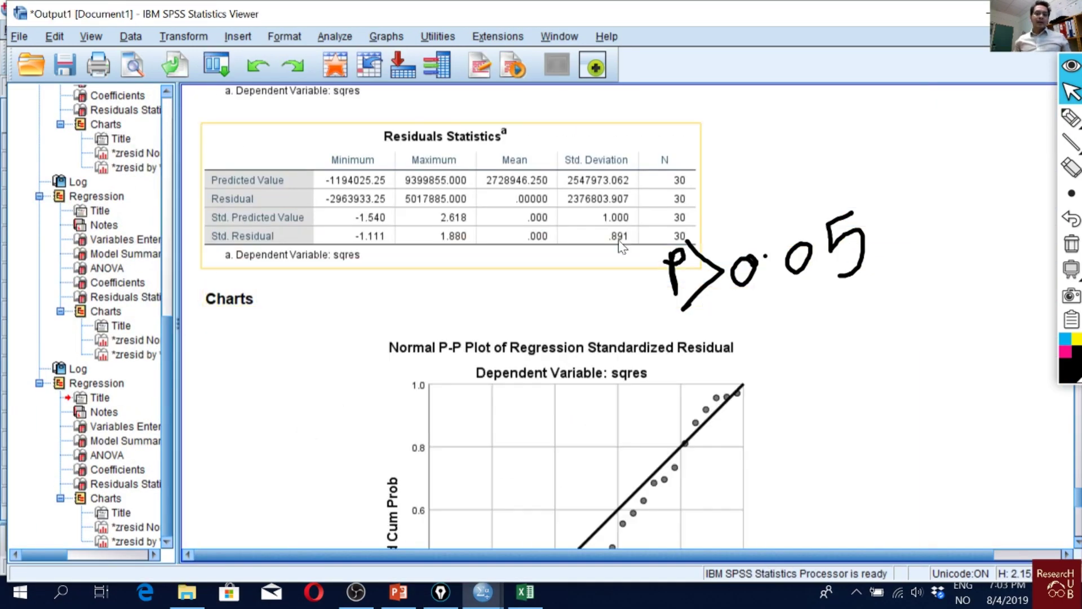
scroll(621, 247, "up", 10)
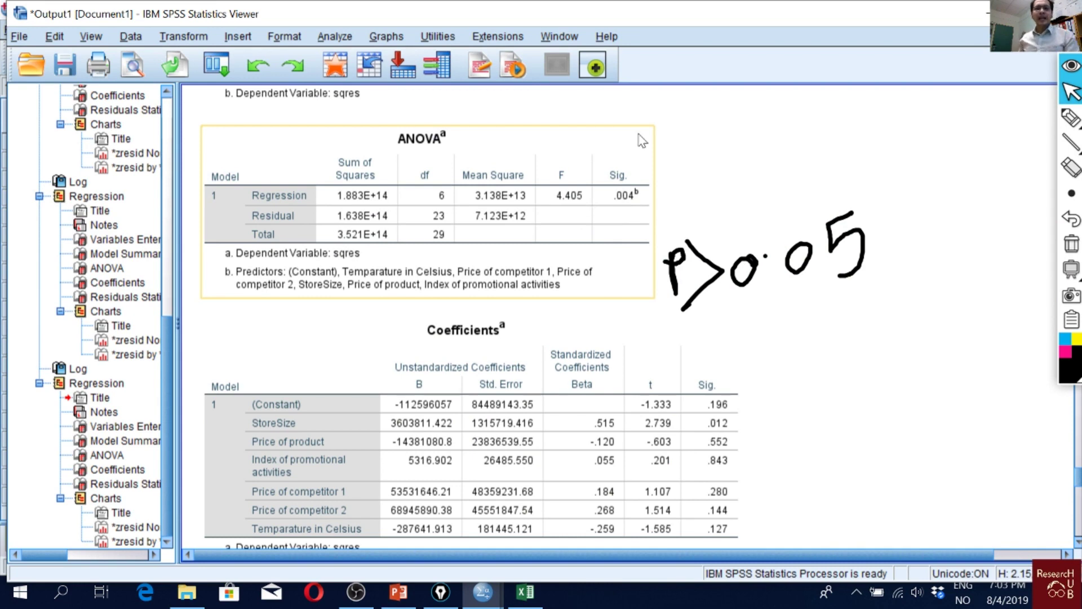
scroll(598, 206, "up", 3)
left_click(625, 274)
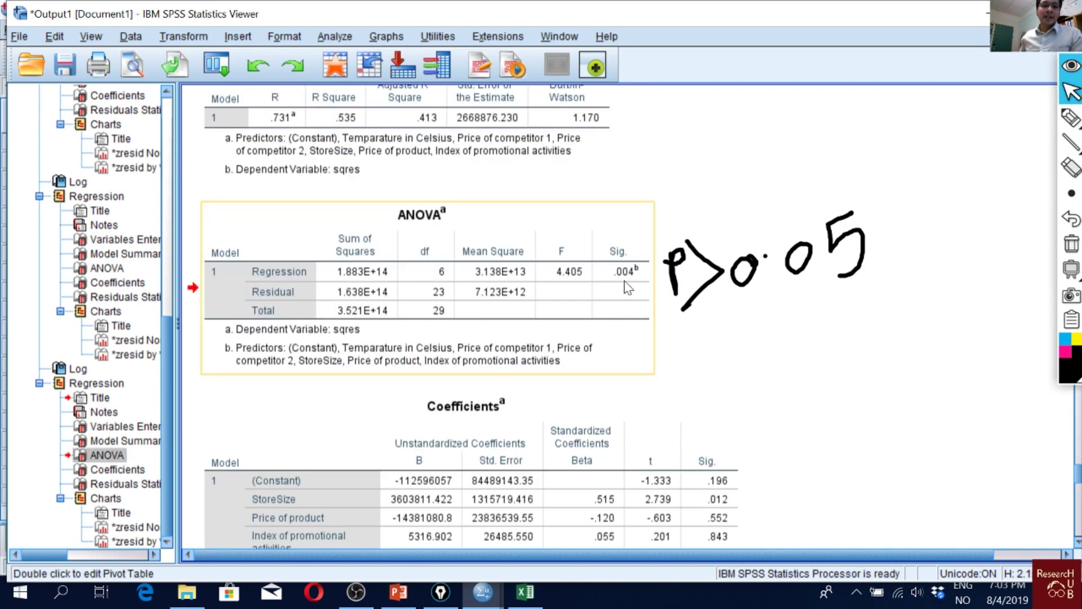
scroll(627, 288, "up", 3)
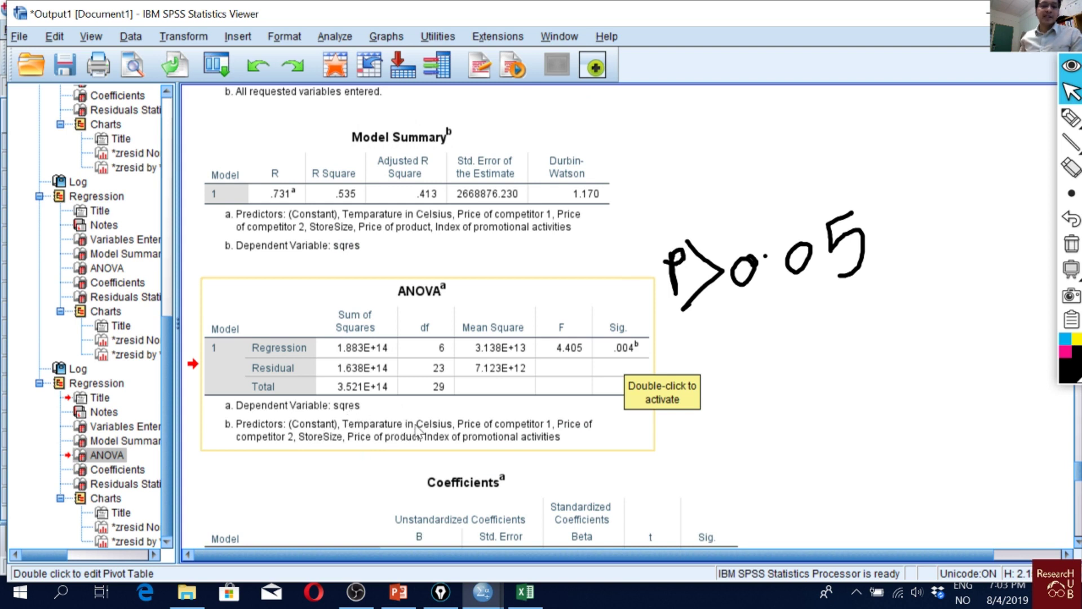
- Handwrite "<0.05" in pink beside the Sig. value of the ANOVA table
key("ctrl+shift+p")
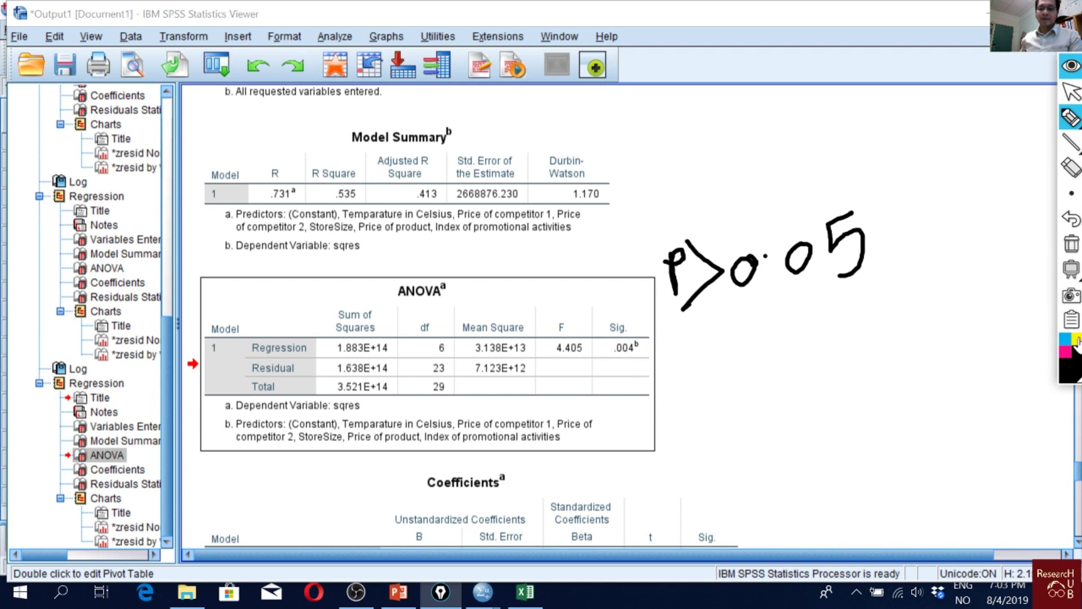
left_click(1065, 352)
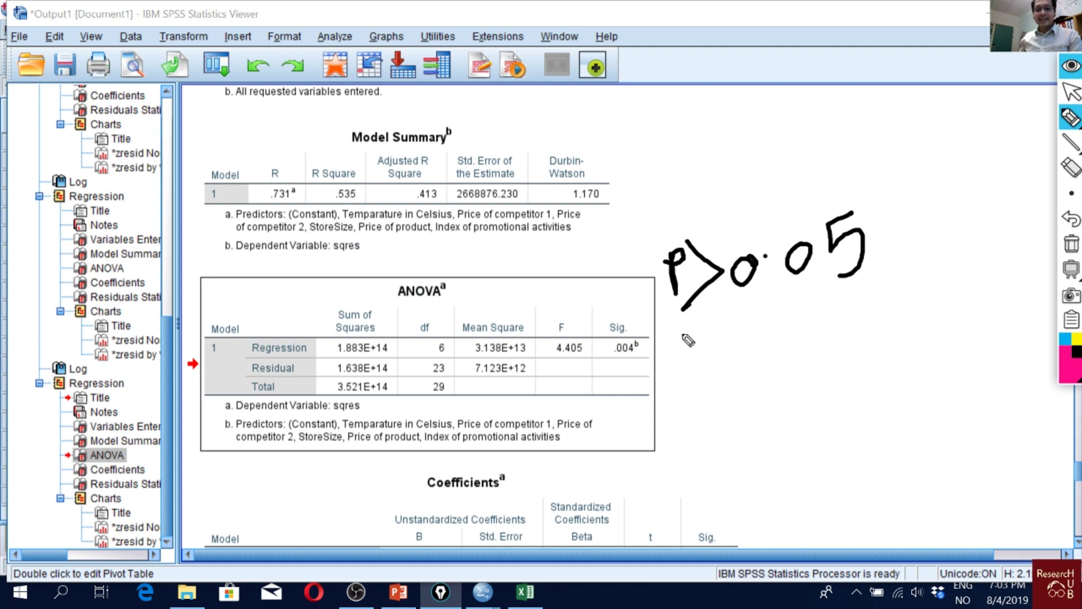
mouse_move(689, 327)
left_mouse_down()
mouse_move(671, 355)
mouse_move(702, 366)
left_mouse_up()
mouse_move(734, 332)
left_mouse_down()
mouse_move(731, 360)
mouse_move(727, 339)
mouse_move(776, 346)
mouse_move(772, 329)
mouse_move(793, 319)
mouse_move(797, 361)
left_mouse_up()
left_click(742, 336)
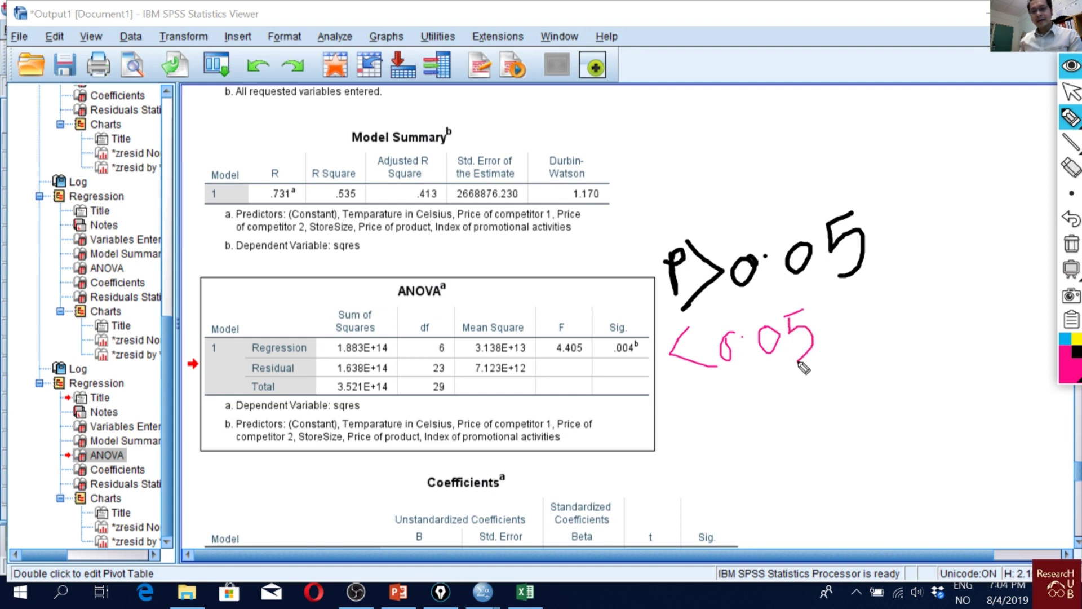
- Underline the pink "<0.05" with a thicker stroke and handwrite an arrow with "heteroskedastic" below it
left_click(969, 193)
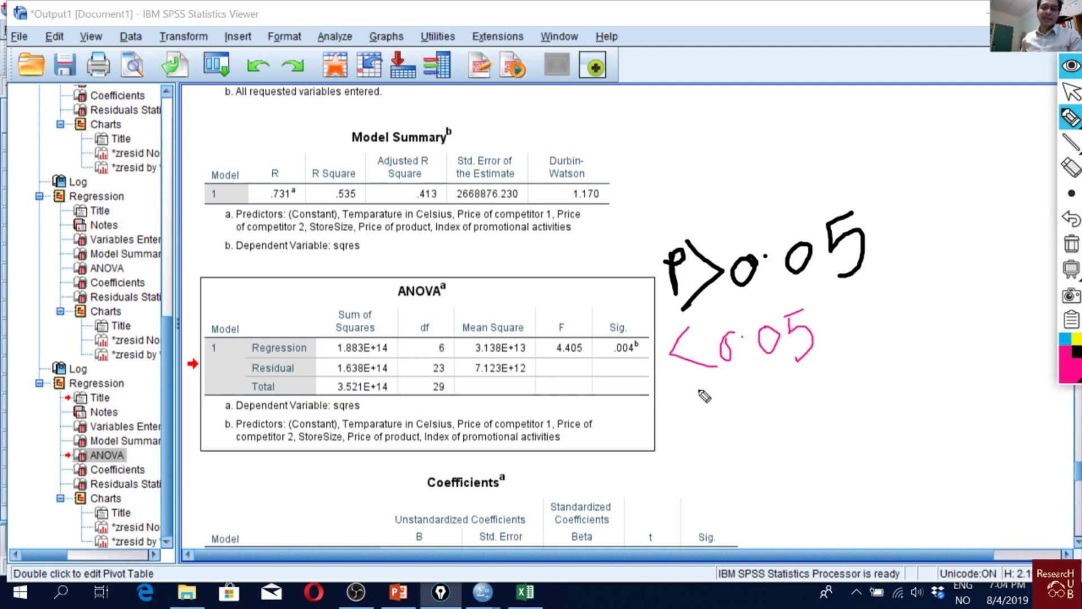
left_click_drag(692, 389, 809, 351)
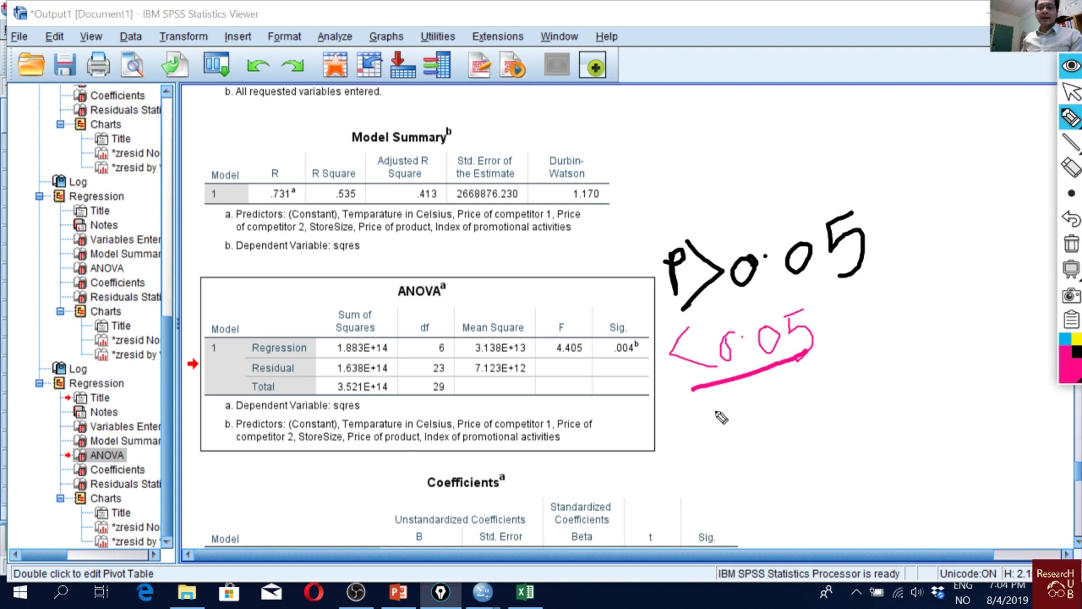
mouse_move(706, 421)
left_mouse_down()
mouse_move(725, 424)
mouse_move(777, 402)
mouse_move(792, 378)
mouse_move(810, 384)
mouse_move(823, 369)
mouse_move(836, 381)
mouse_move(861, 358)
mouse_move(863, 370)
mouse_move(890, 338)
mouse_move(897, 358)
mouse_move(925, 345)
mouse_move(941, 325)
mouse_move(936, 305)
mouse_move(975, 319)
mouse_move(985, 288)
mouse_move(998, 310)
mouse_move(1003, 285)
mouse_move(1016, 304)
mouse_move(1043, 298)
left_mouse_up()
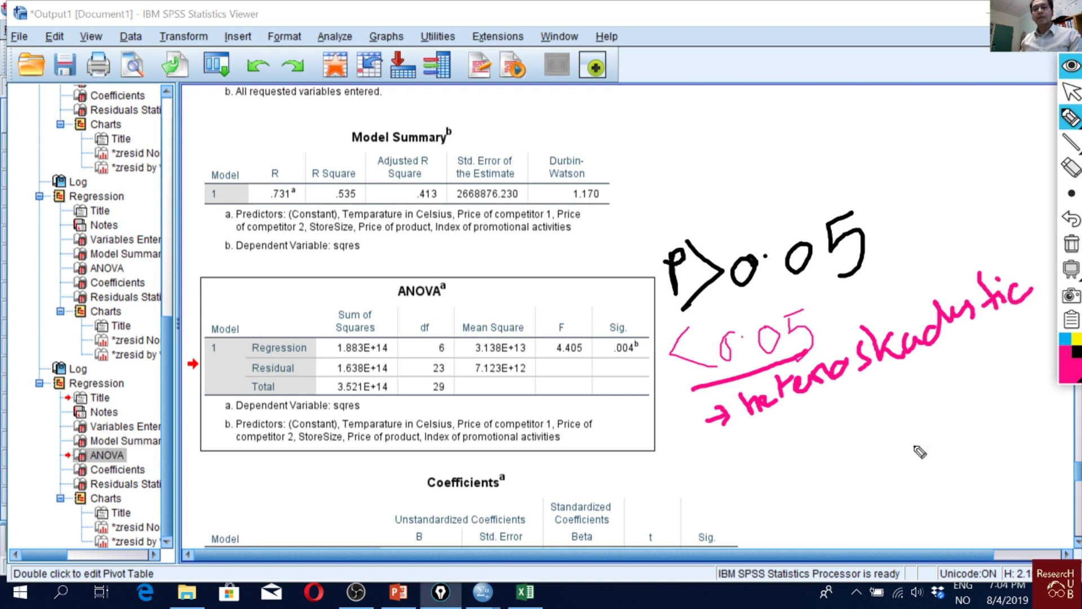
- Check the no-autocorrelation assumption on the PowerPoint slide and find the weekly sales regression's Model Summary in the SPSS output
key("alt+Tab")
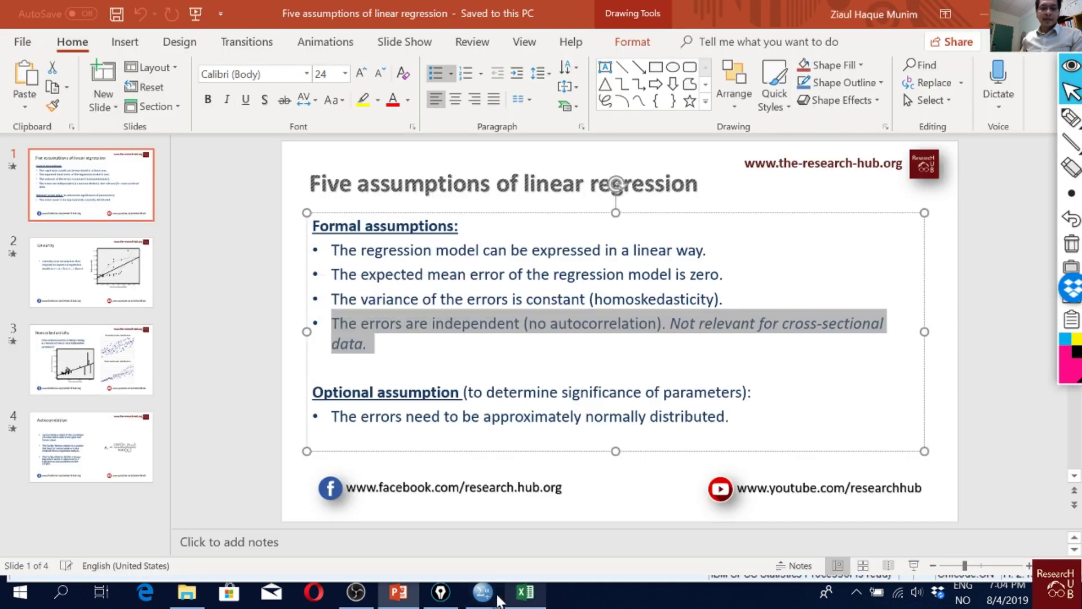
mouse_move(494, 600)
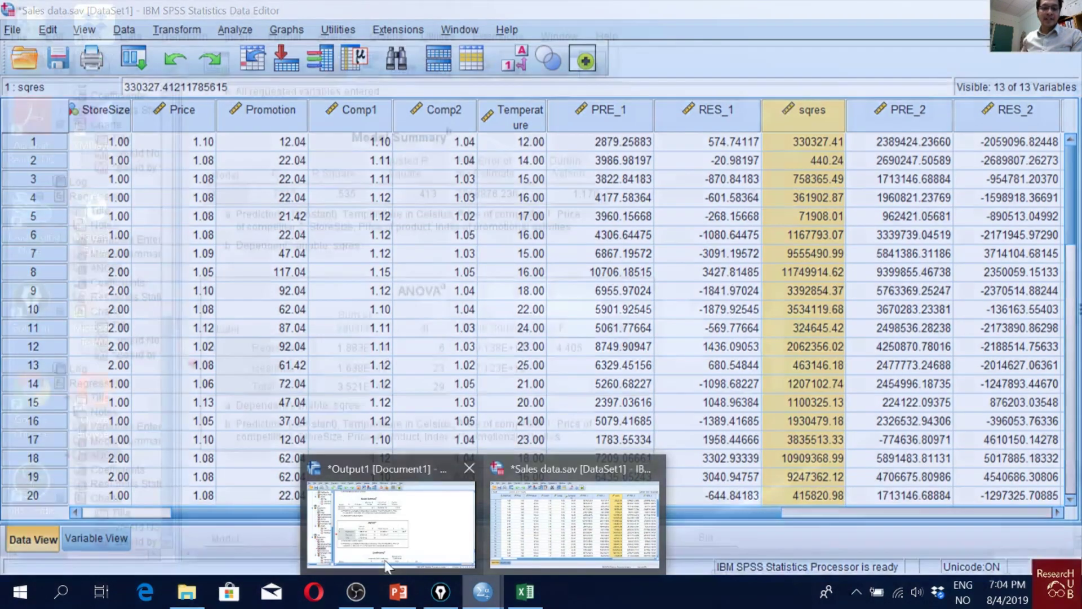
left_click(388, 565)
scroll(672, 271, "up", 10)
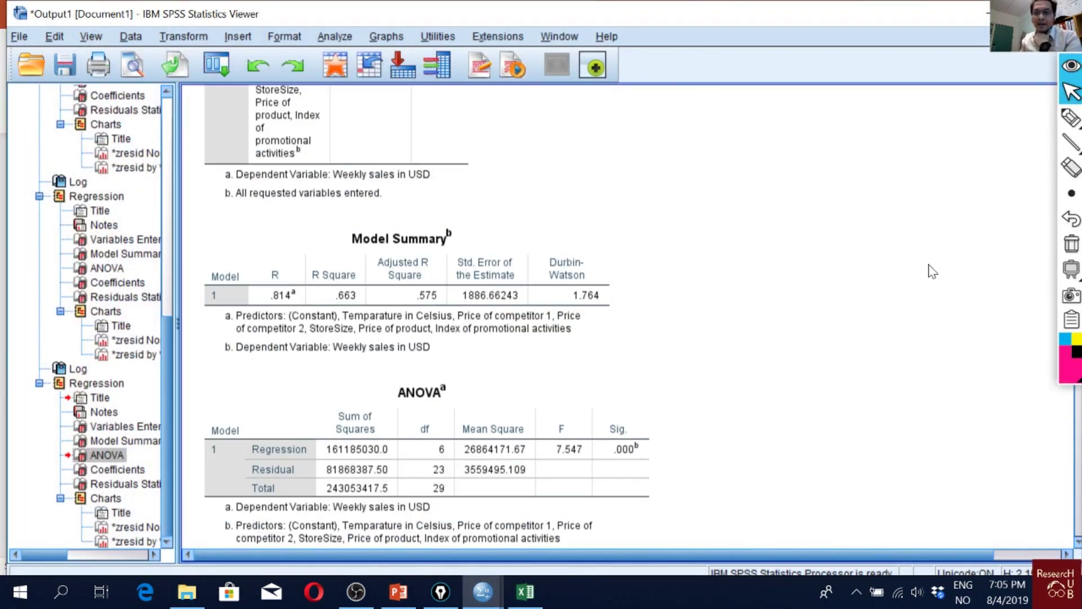
left_click(641, 259)
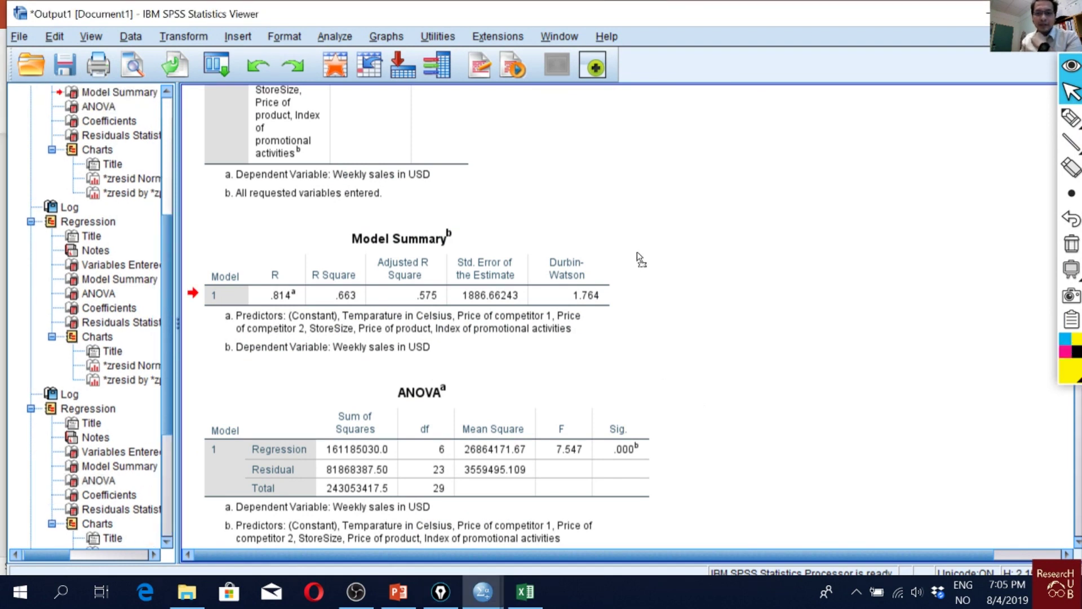
- Circle the Durbin-Watson value in the weekly sales Model Summary with a yellow pen stroke
left_click(1070, 117)
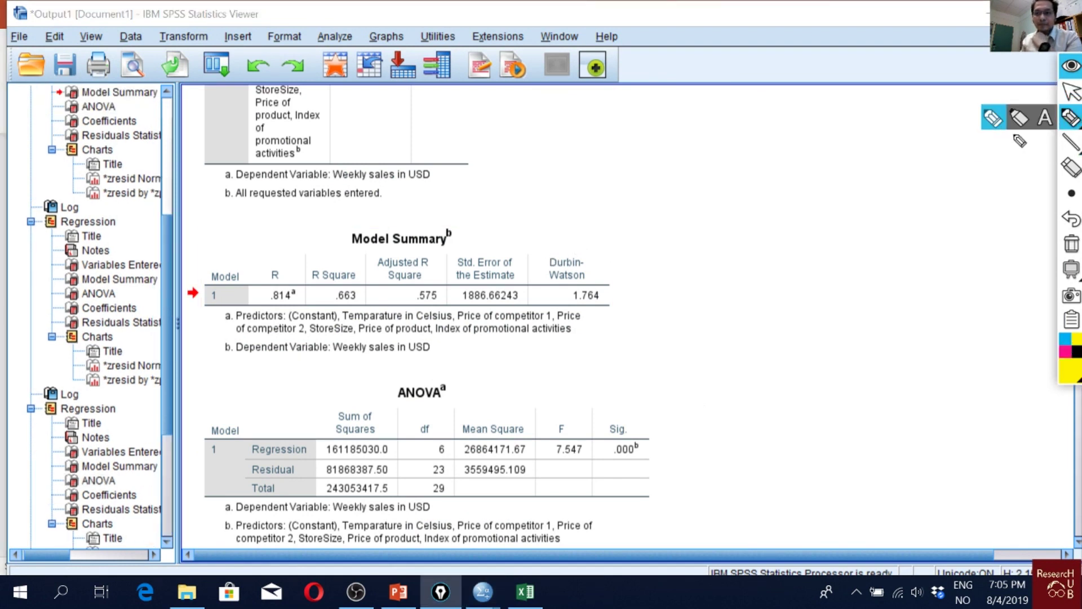
mouse_move(625, 258)
left_mouse_down()
mouse_move(568, 254)
mouse_move(536, 281)
mouse_move(562, 337)
mouse_move(610, 302)
mouse_move(626, 265)
left_mouse_up()
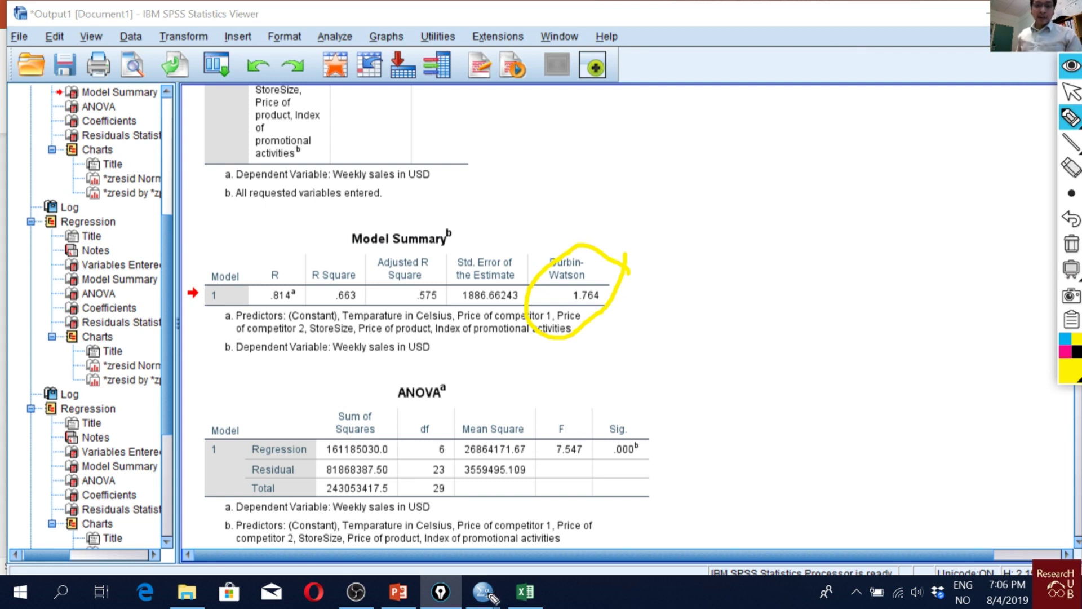
left_click(1071, 91)
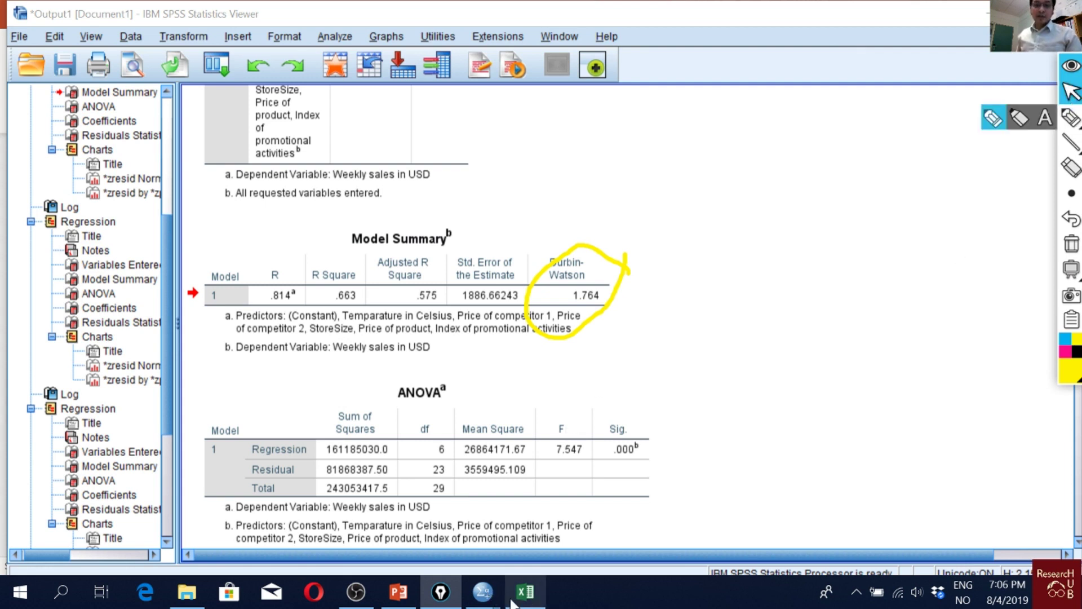
- Switch to the sales data set and locate the RES_1 residual variable
mouse_move(484, 594)
left_click(603, 532)
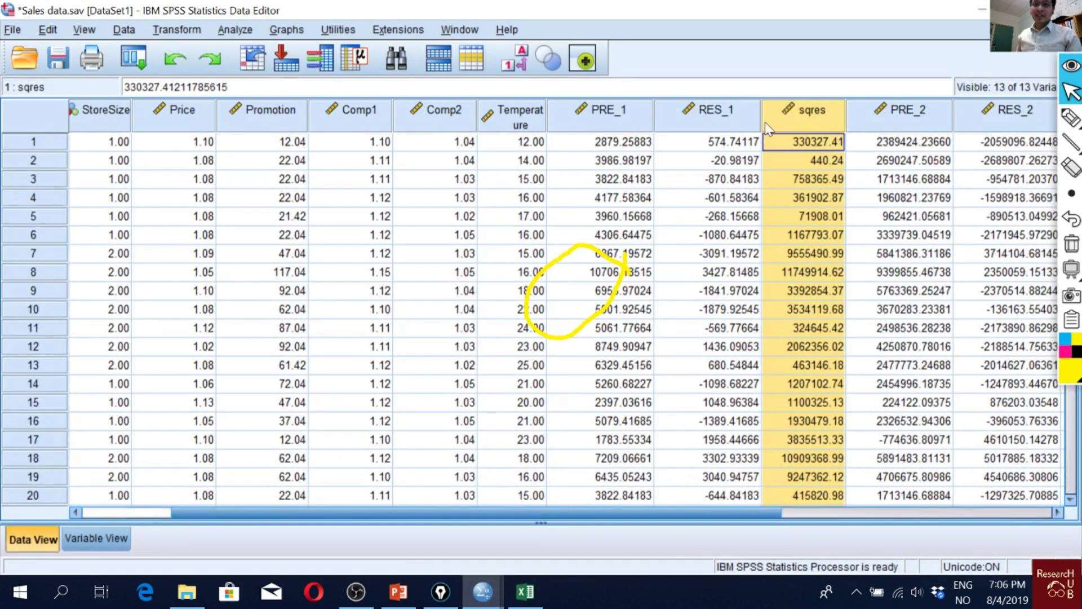
left_click(706, 113)
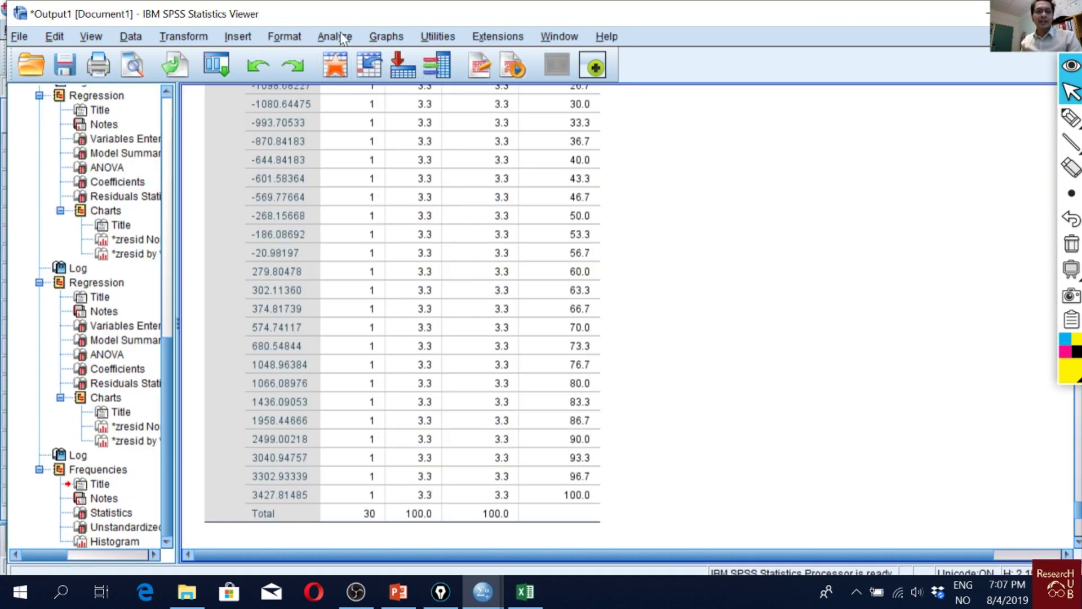
- Start an Explore analysis with RES_1 in the dependent list
left_click(340, 36)
mouse_move(422, 79)
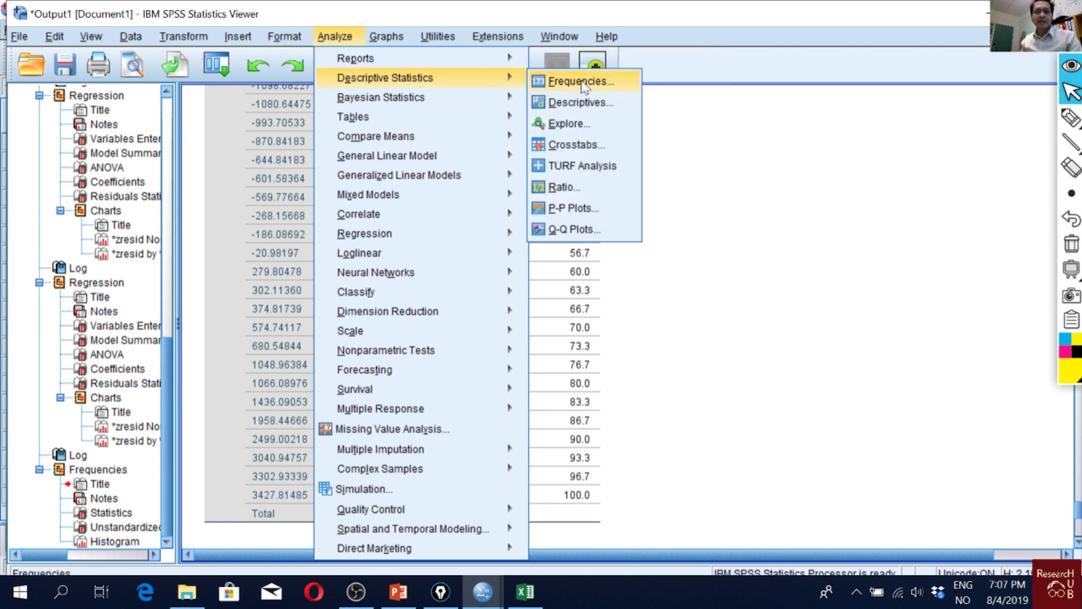
left_click(587, 125)
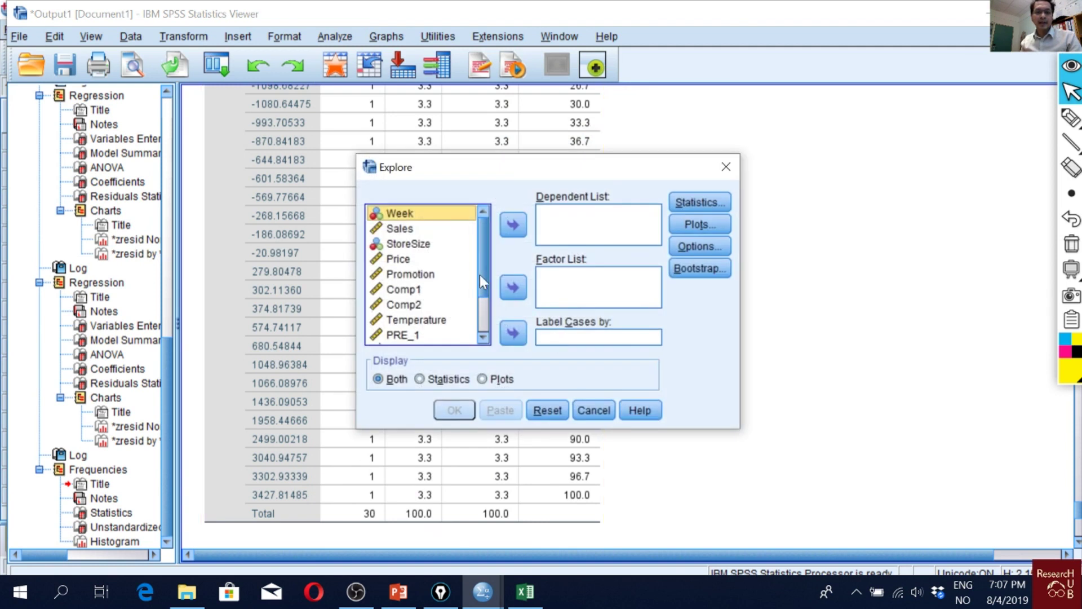
scroll(482, 292, "down", 1)
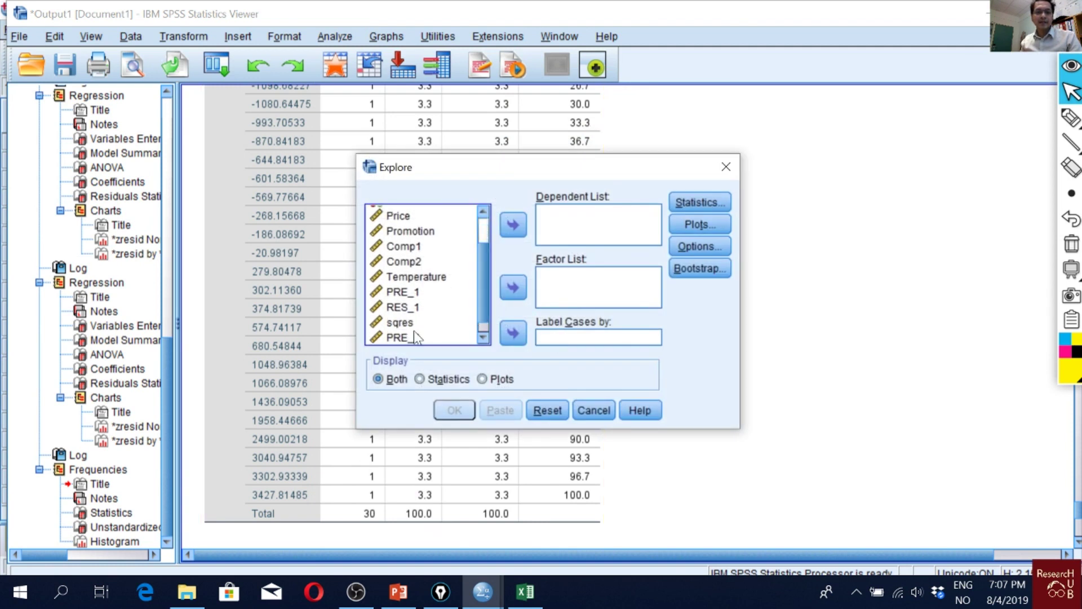
left_click(411, 306)
left_click(513, 226)
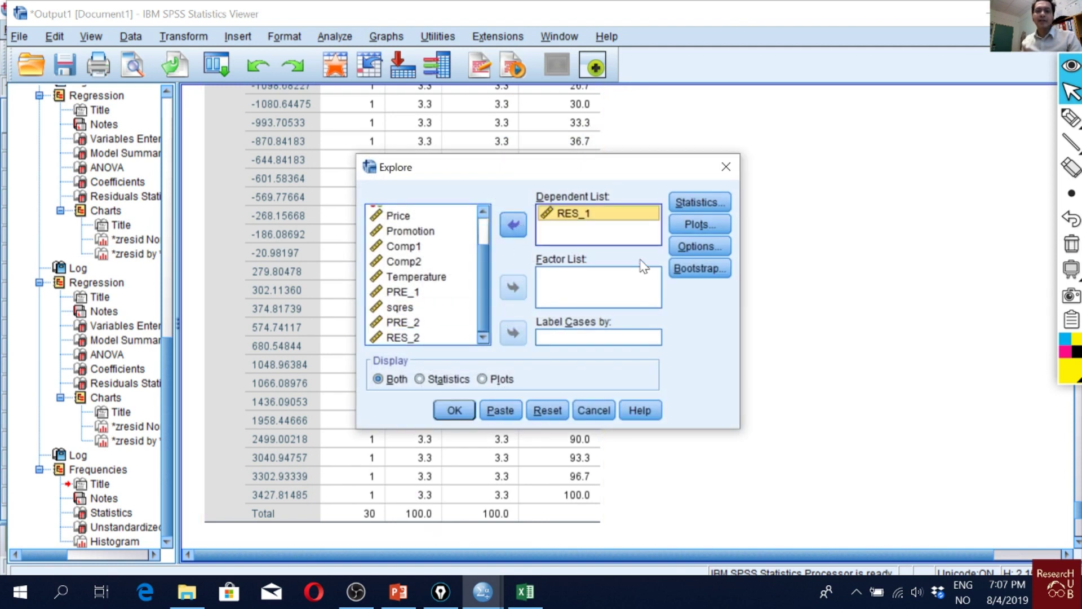
- Include normality plots with tests in the Explore analysis and run it
left_click(709, 225)
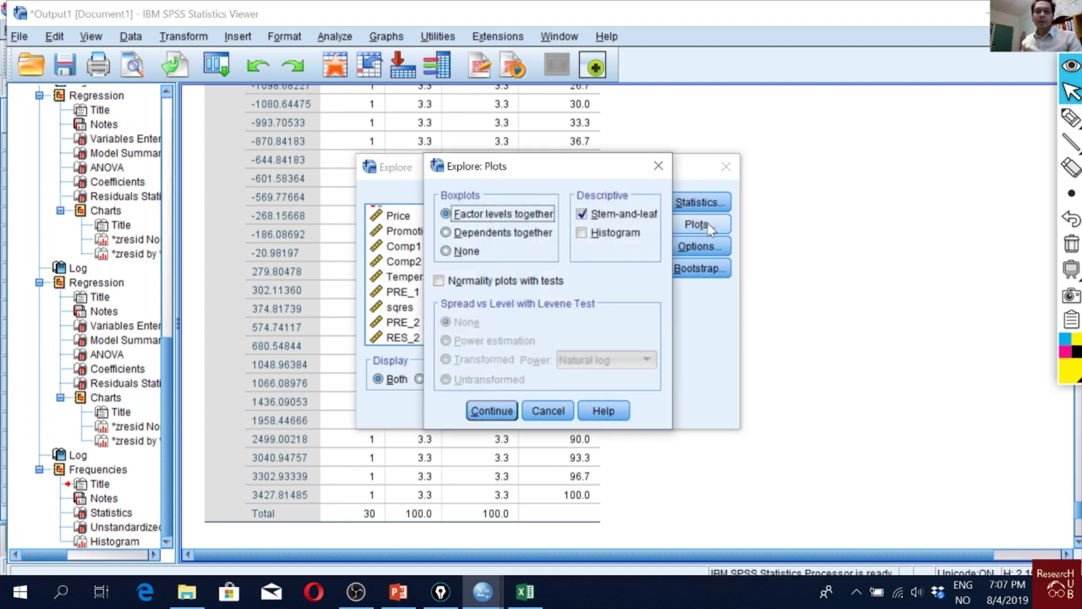
left_click(521, 282)
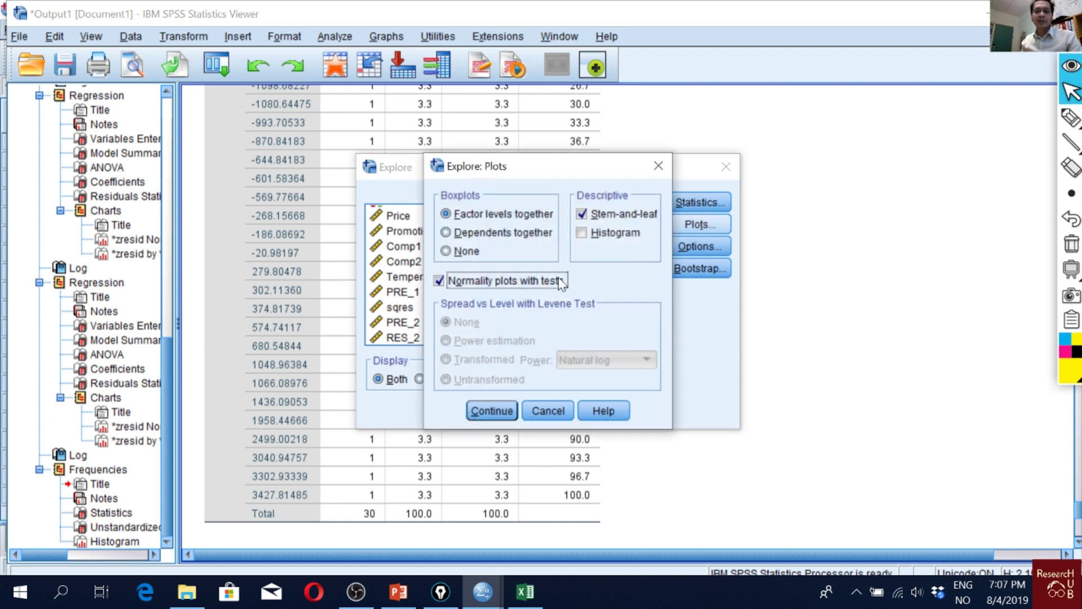
left_click(503, 420)
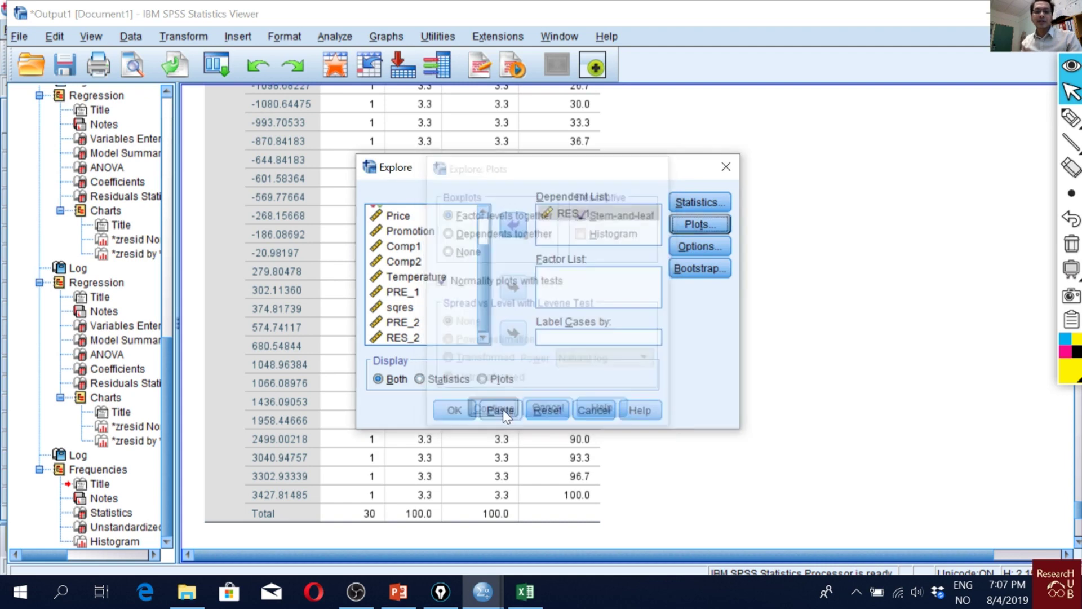
left_click(458, 409)
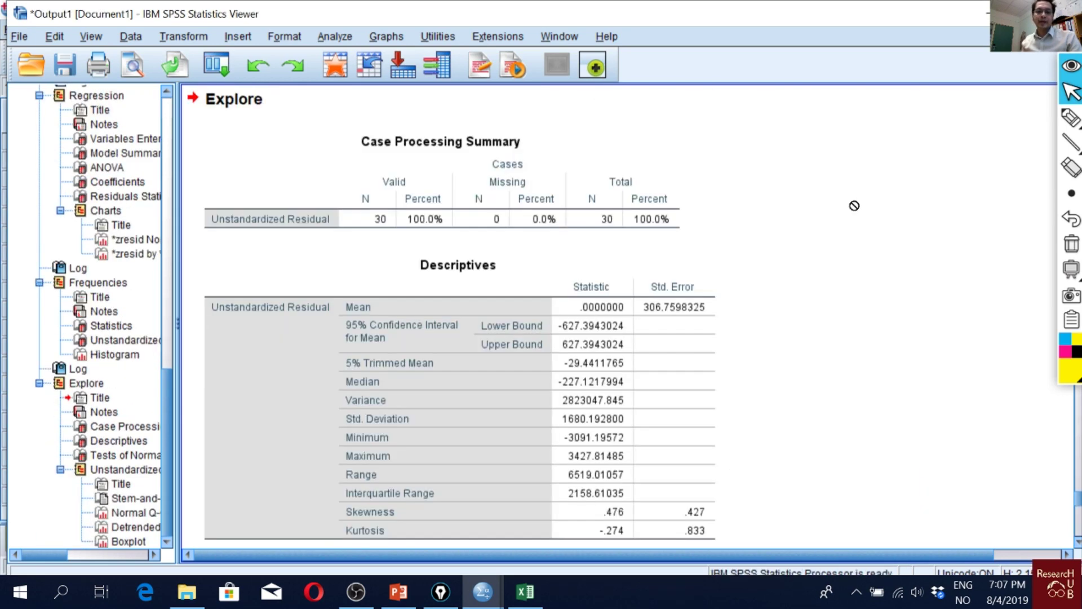
- Find and select the Tests of Normality table for the unstandardized residual in the Explore output
scroll(579, 338, "down", 10)
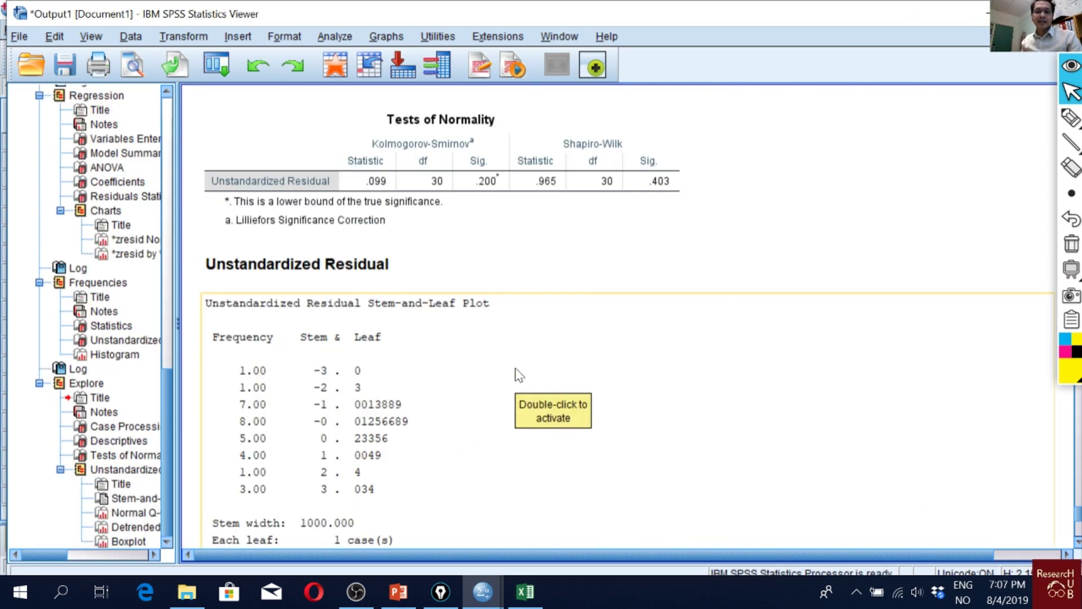
scroll(481, 356, "up", 3)
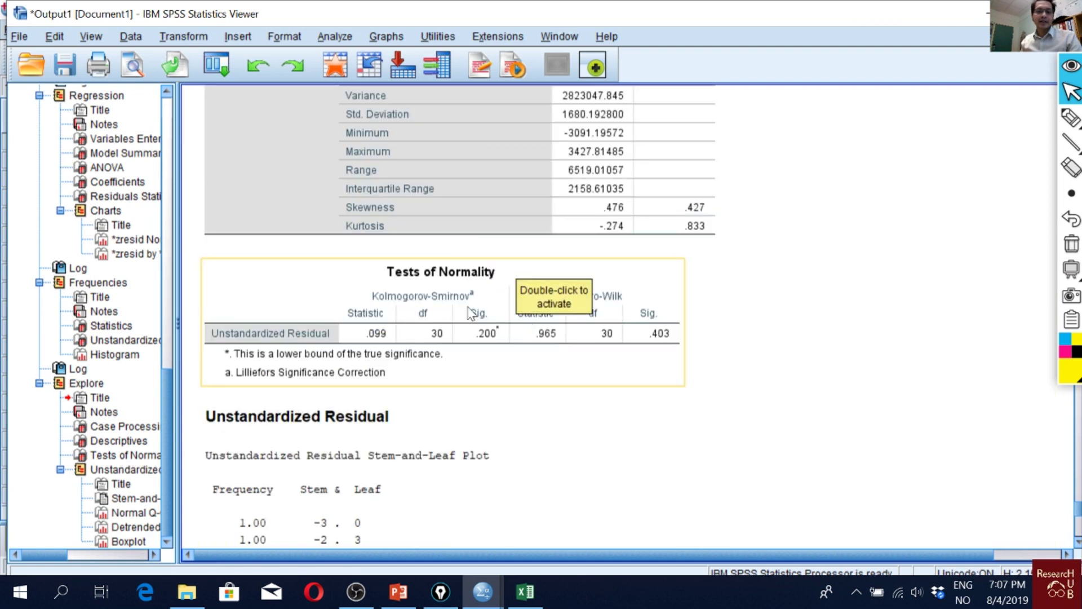
left_click(422, 356)
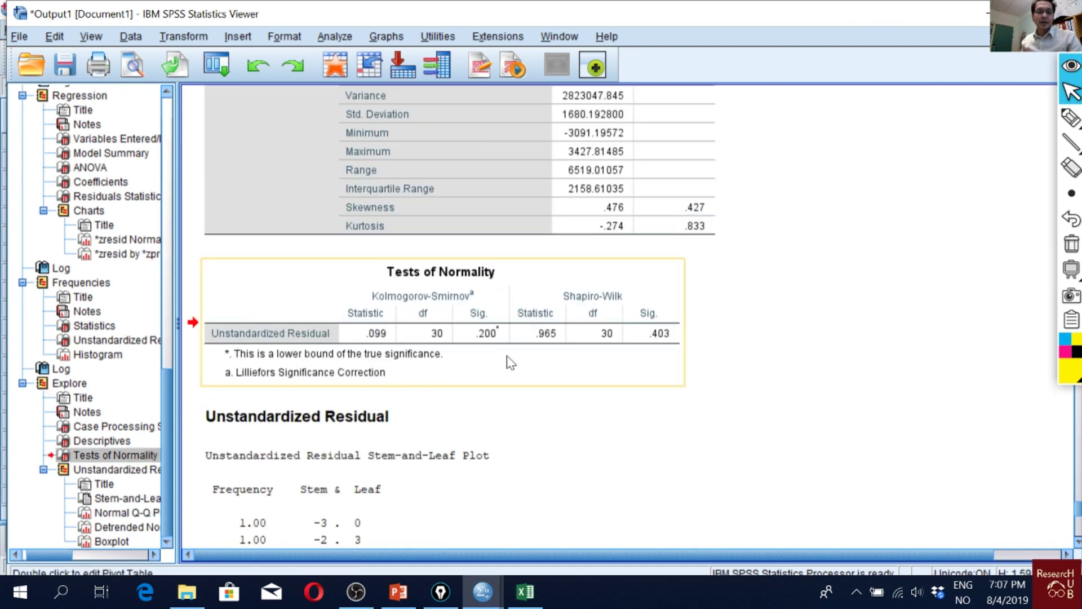
left_click_drag(506, 360, 992, 220)
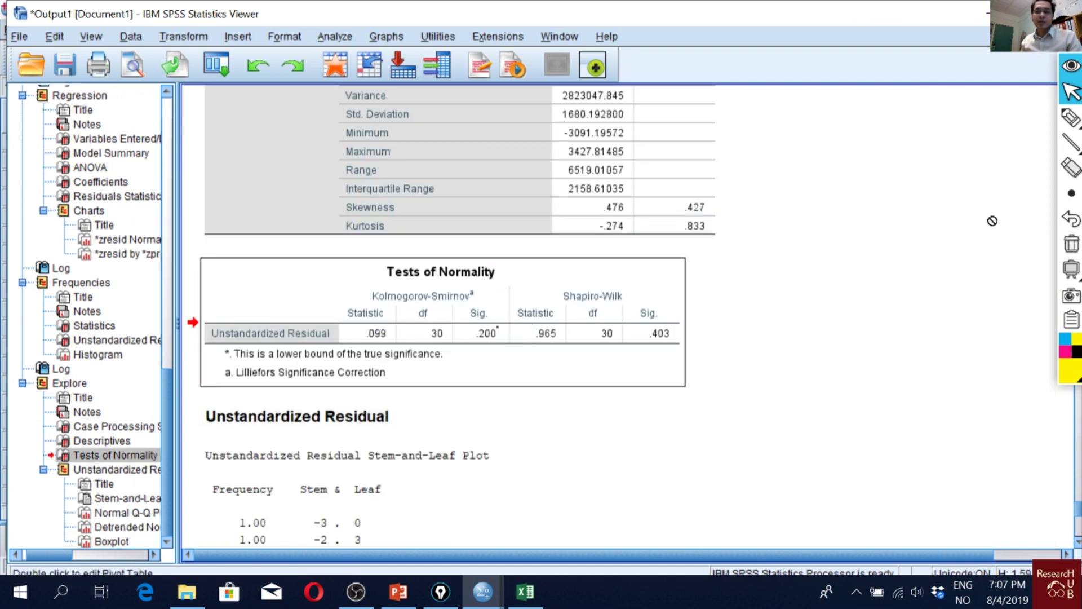
- Handwrite "N: Normal." in pink pen beside the Tests of Normality table
left_click(1070, 118)
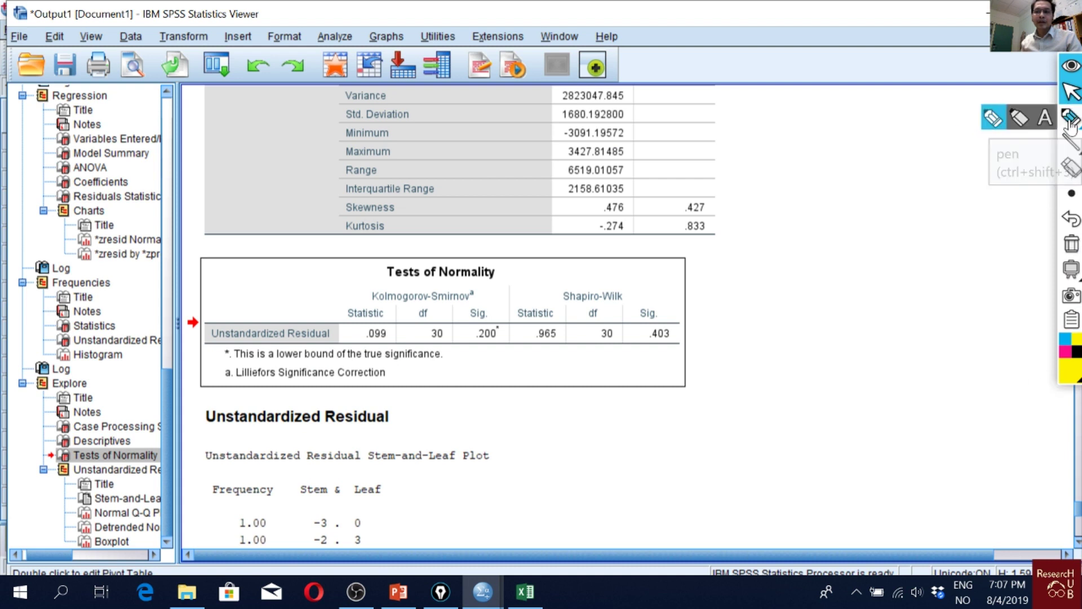
left_click(1026, 130)
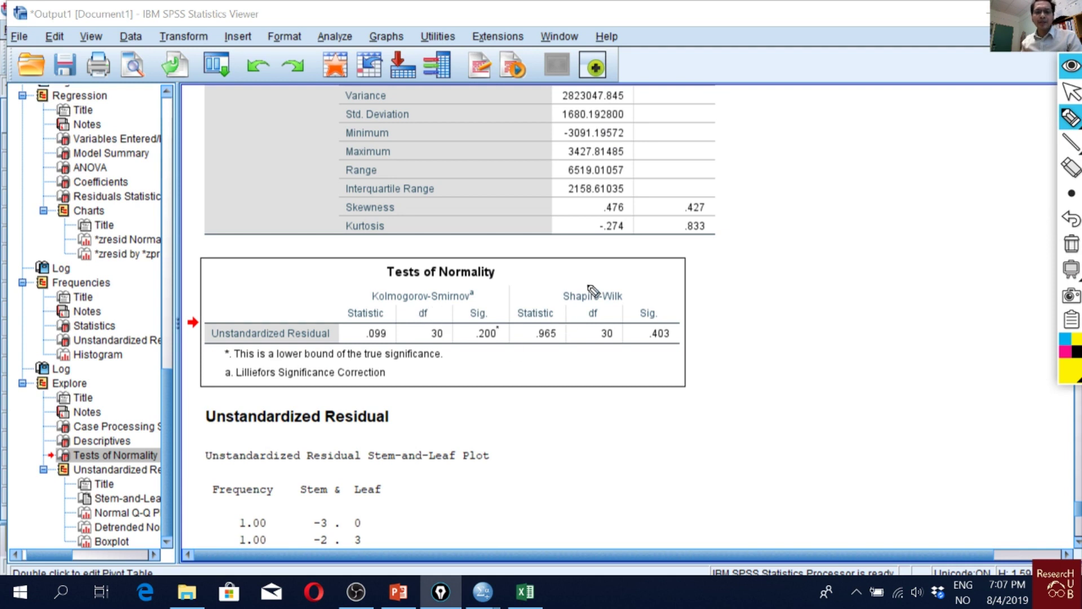
mouse_move(730, 287)
left_mouse_down()
mouse_move(725, 309)
mouse_move(741, 309)
mouse_move(745, 287)
mouse_move(774, 310)
mouse_move(789, 307)
mouse_move(792, 287)
mouse_move(812, 305)
mouse_move(854, 282)
mouse_move(851, 296)
mouse_move(888, 281)
mouse_move(925, 290)
mouse_move(931, 255)
left_mouse_up()
left_click(753, 292)
left_click(753, 305)
left_click(835, 280)
left_click_drag(931, 255, 929, 292)
left_click(937, 275)
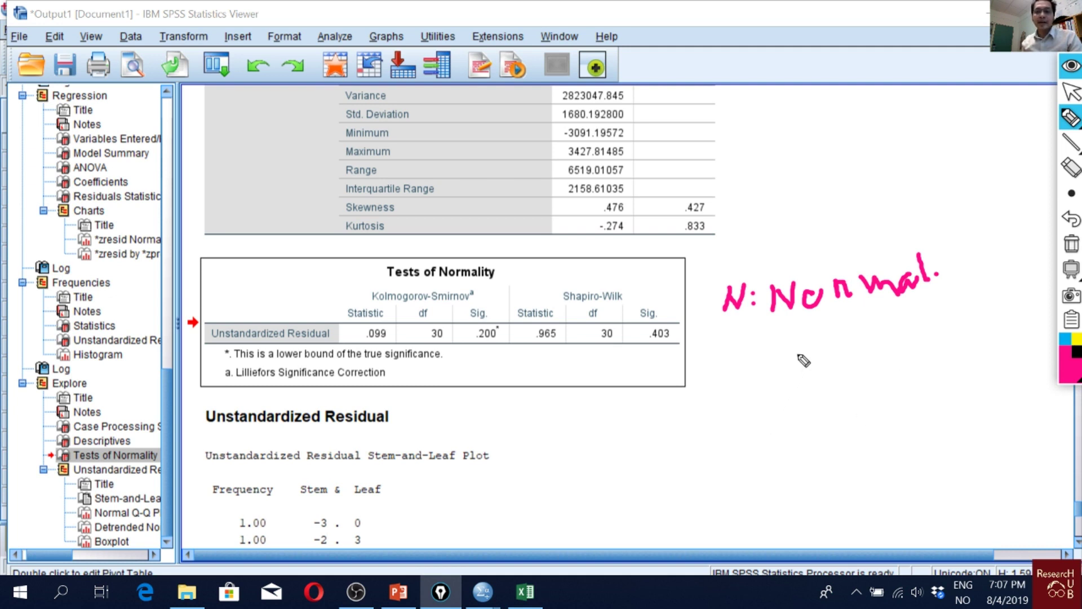
- Handwrite "P>0.05" below the "N: Normal." note, with an arrow leading to "Fail to reject Null."
mouse_move(788, 343)
left_mouse_down()
mouse_move(787, 368)
mouse_move(789, 340)
mouse_move(807, 347)
mouse_move(785, 359)
mouse_move(848, 355)
mouse_move(827, 375)
mouse_move(860, 346)
mouse_move(881, 353)
mouse_move(916, 330)
mouse_move(908, 344)
mouse_move(924, 324)
left_mouse_up()
mouse_move(836, 388)
left_mouse_down()
mouse_move(861, 405)
mouse_move(858, 417)
mouse_move(881, 403)
mouse_move(873, 389)
mouse_move(884, 381)
mouse_move(876, 393)
mouse_move(942, 393)
mouse_move(995, 369)
left_mouse_up()
left_click(970, 393)
mouse_move(878, 437)
left_mouse_down()
mouse_move(921, 435)
mouse_move(922, 452)
mouse_move(920, 427)
mouse_move(944, 439)
mouse_move(1005, 402)
mouse_move(1037, 404)
mouse_move(1057, 394)
left_mouse_up()
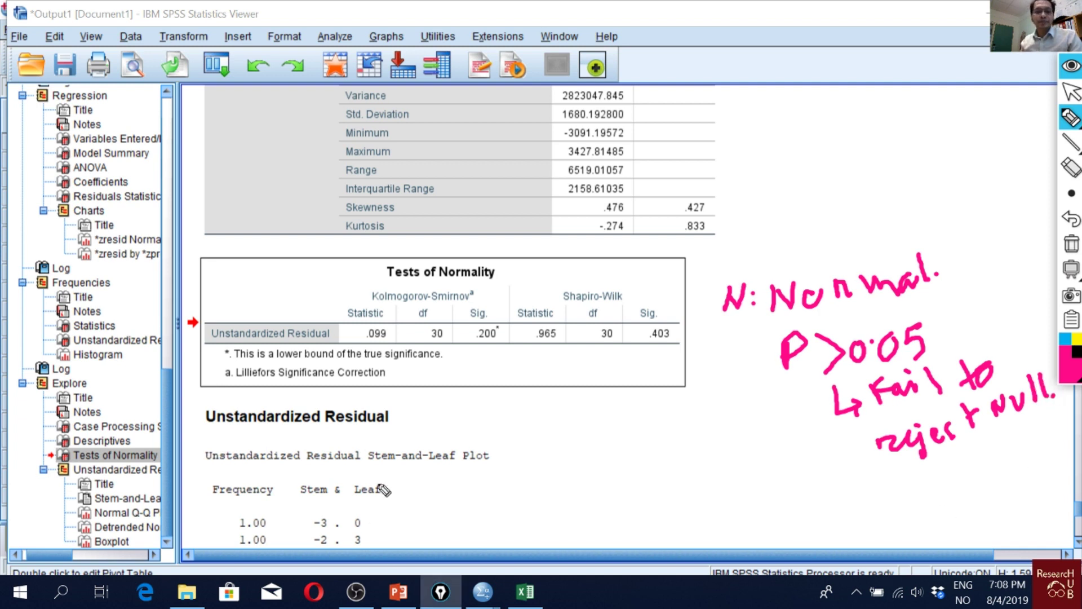
- Circle the Kolmogorov-Smirnov and Shapiro-Wilk Sig. values in pink, and leave pen mode
mouse_move(507, 319)
left_mouse_down()
mouse_move(473, 327)
mouse_move(469, 344)
mouse_move(507, 322)
left_mouse_up()
mouse_move(679, 319)
left_mouse_down()
mouse_move(656, 312)
mouse_move(639, 328)
mouse_move(664, 342)
mouse_move(681, 317)
left_mouse_up()
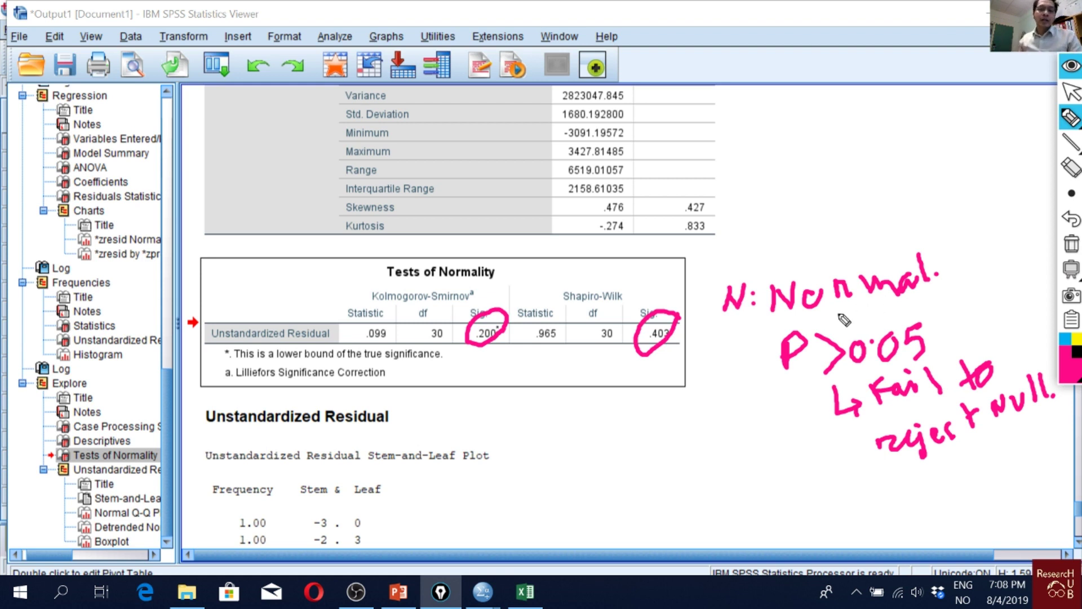
left_click(1071, 91)
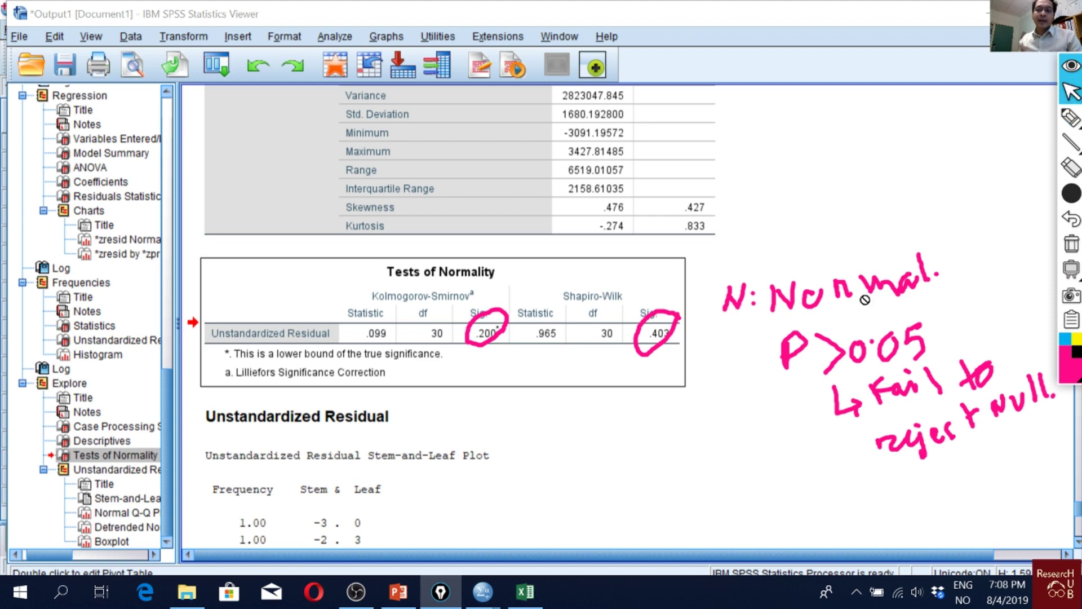
- Bring up the Normal Q-Q Plot of the unstandardized residual and clear all pen annotations
scroll(742, 511, "down", 10)
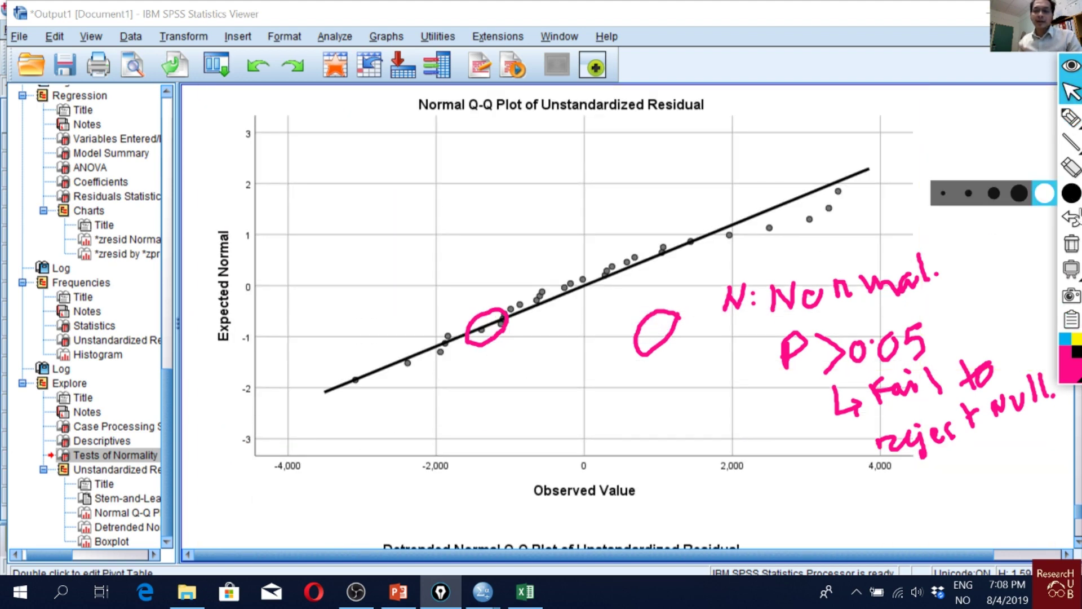
left_click(1070, 243)
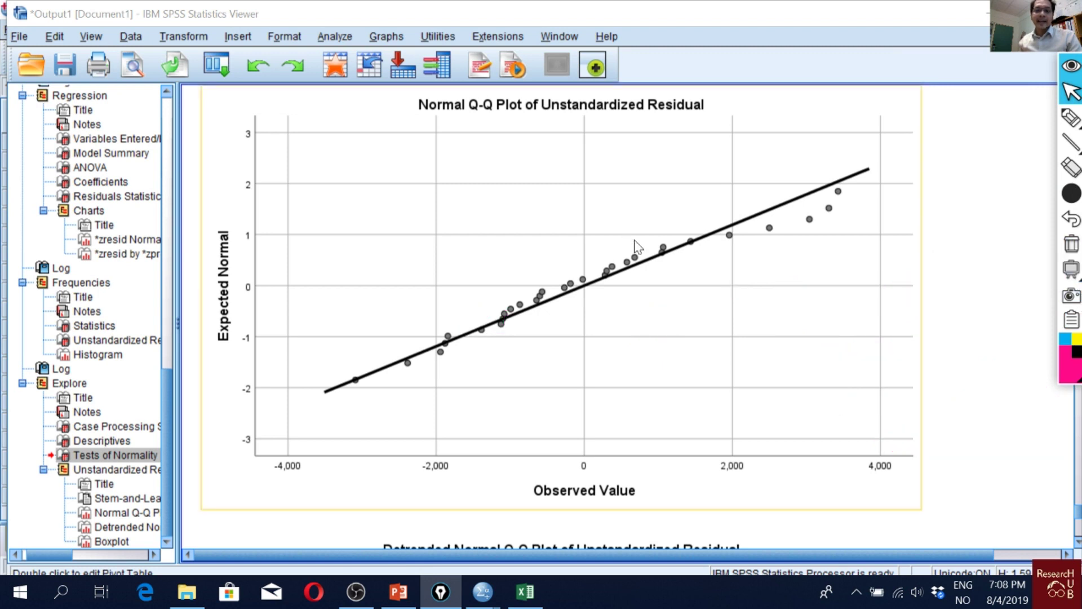